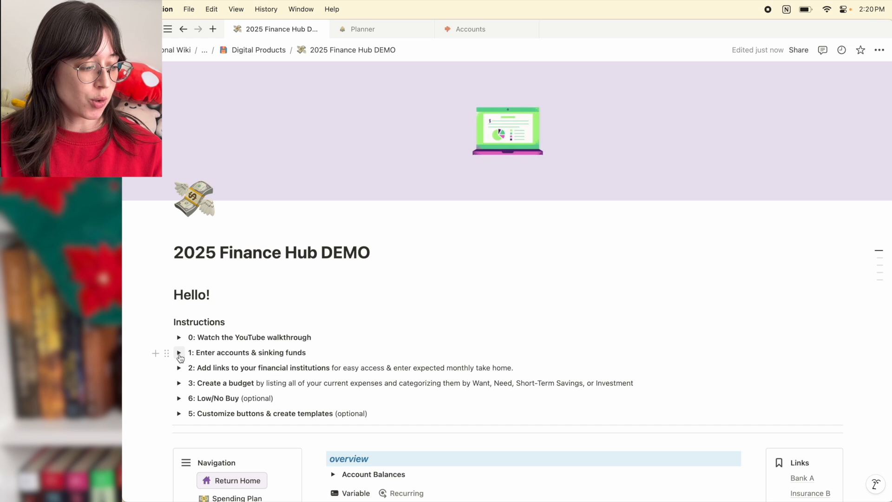
Expand the instructions for entering accounts and sinking funds, and create an account named Sofi Checking from the New Checking Acct template
click(179, 352)
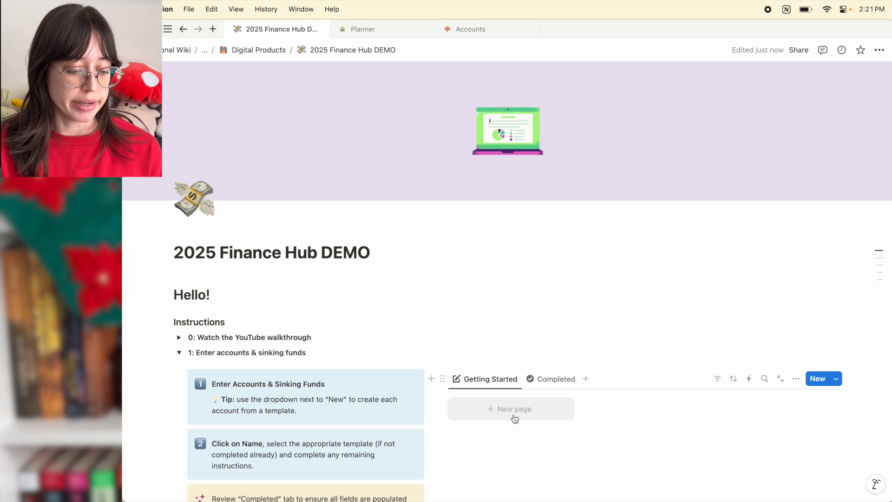
click(835, 384)
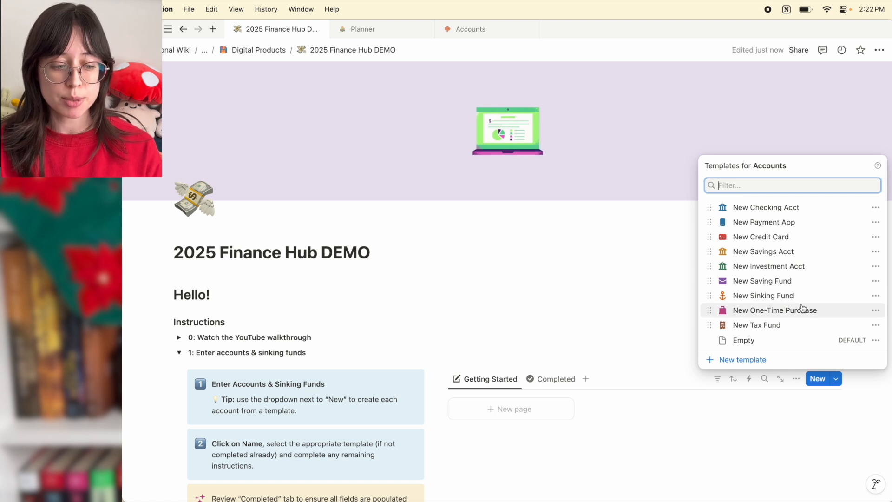
click(777, 210)
key(super+a)
text(Sofi Checking)
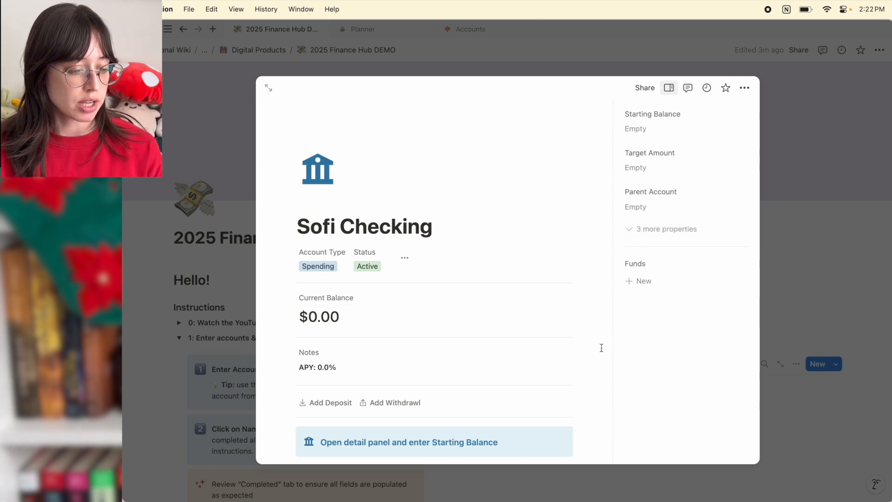
Set the Sofi Checking account's Starting Balance to 1000 and close its page
scroll(424, 448, down, 1)
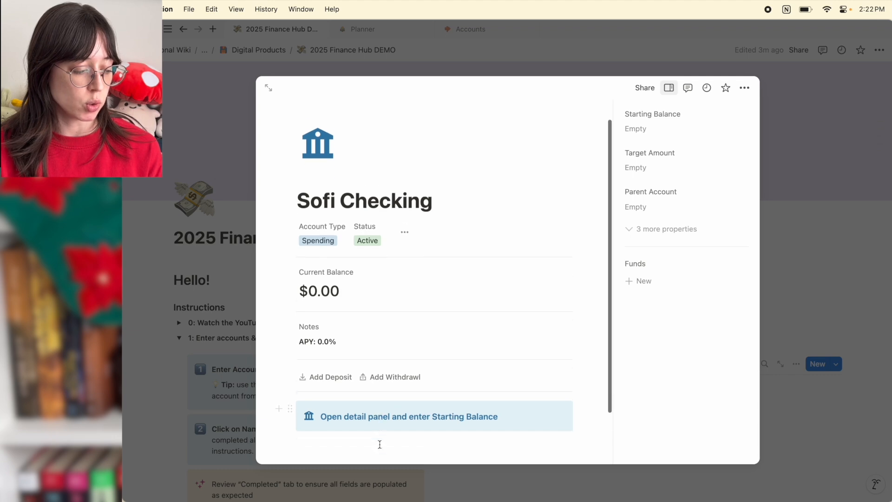
scroll(424, 453, up, 1)
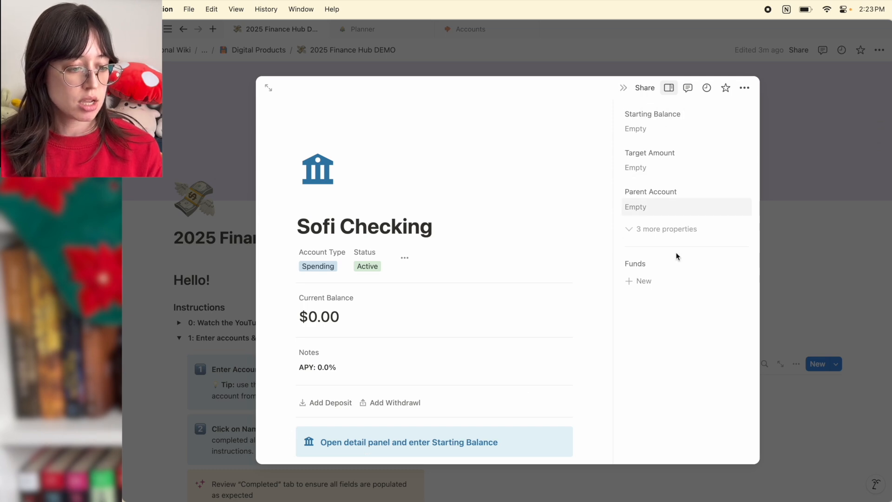
click(663, 134)
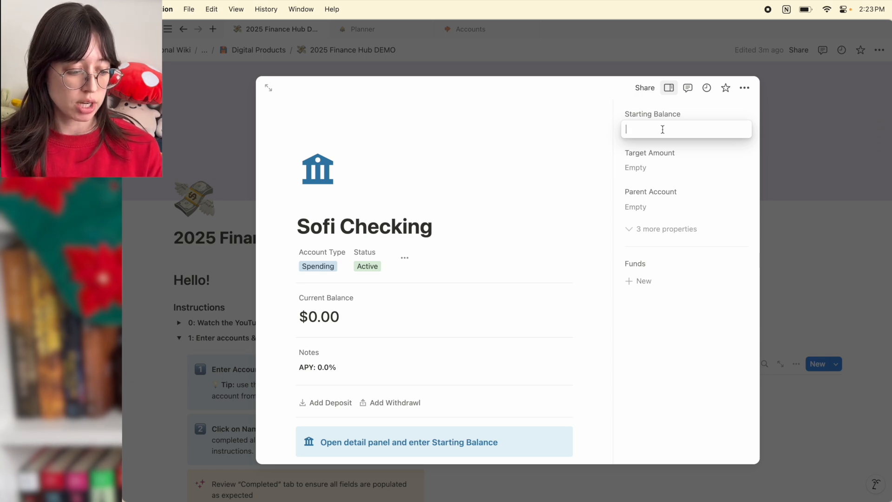
text(1000)
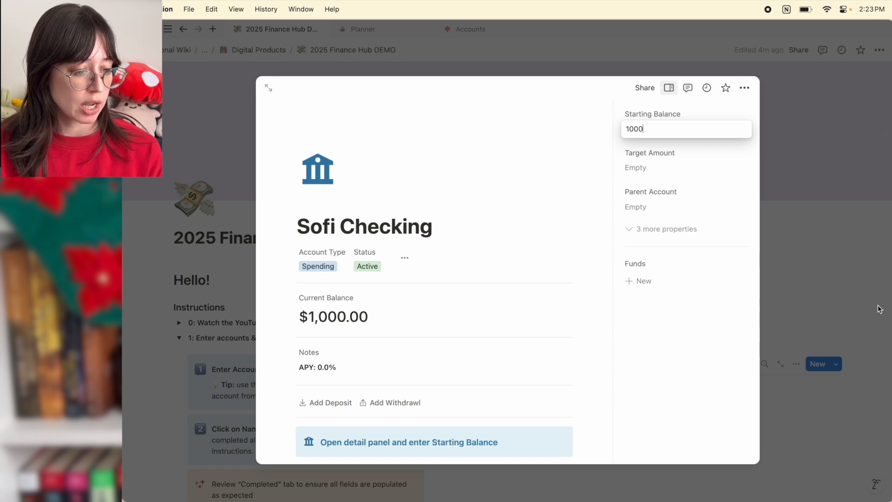
click(457, 440)
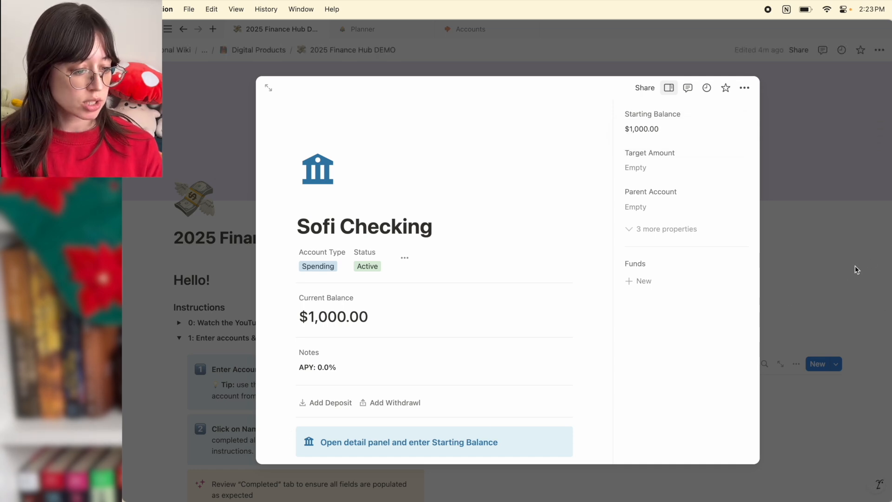
click(797, 256)
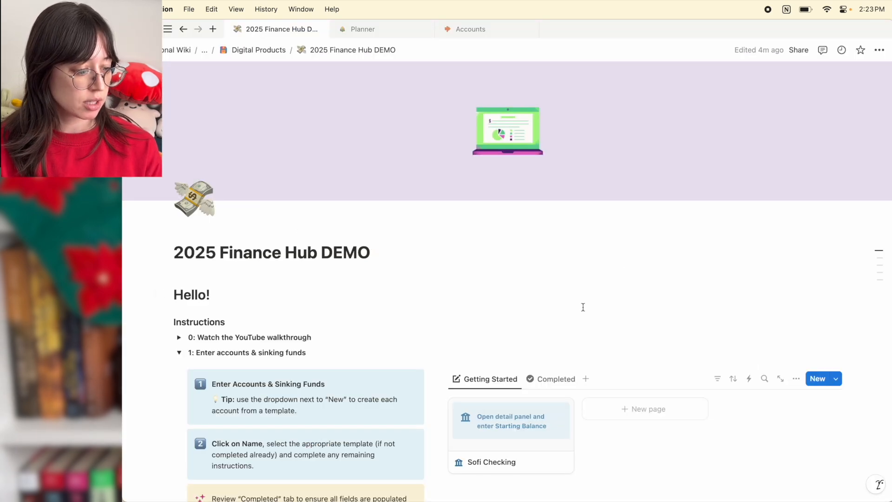
Open the list of account templates for adding another account
scroll(583, 307, down, 3)
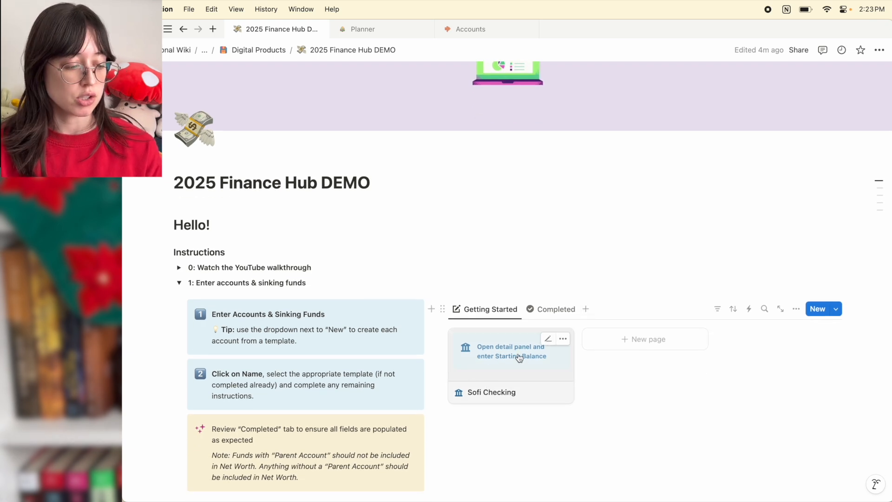
click(836, 310)
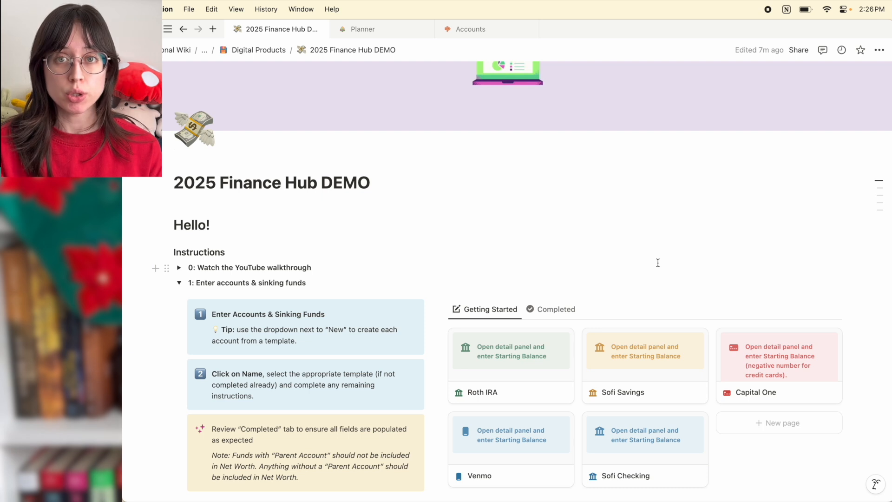
Add a new account page named Travel and apply the New Sinking Fund template to it
click(742, 430)
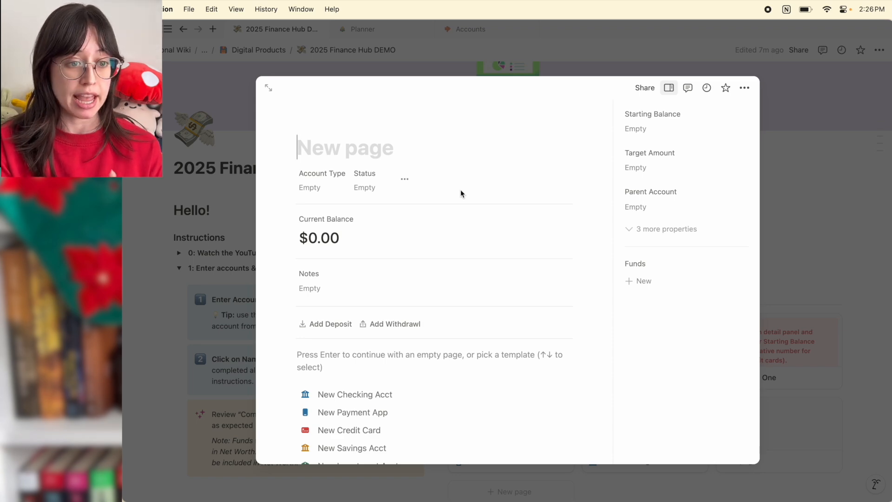
text(T)
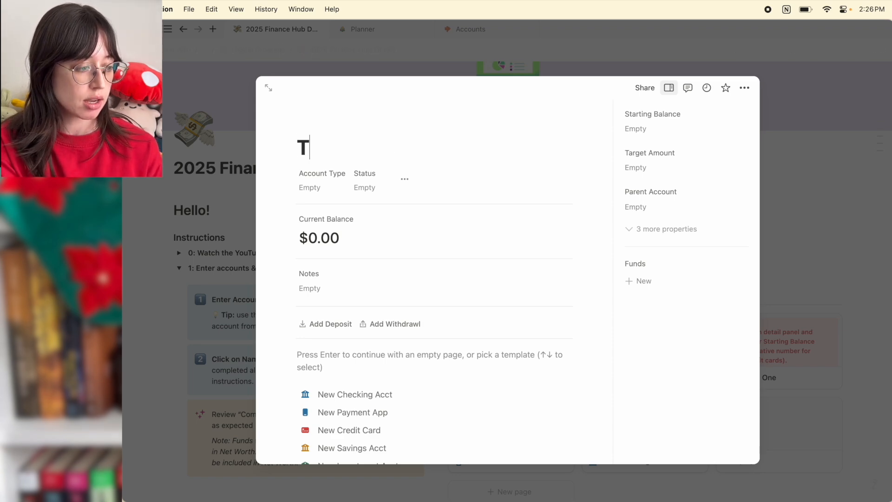
text(ravel)
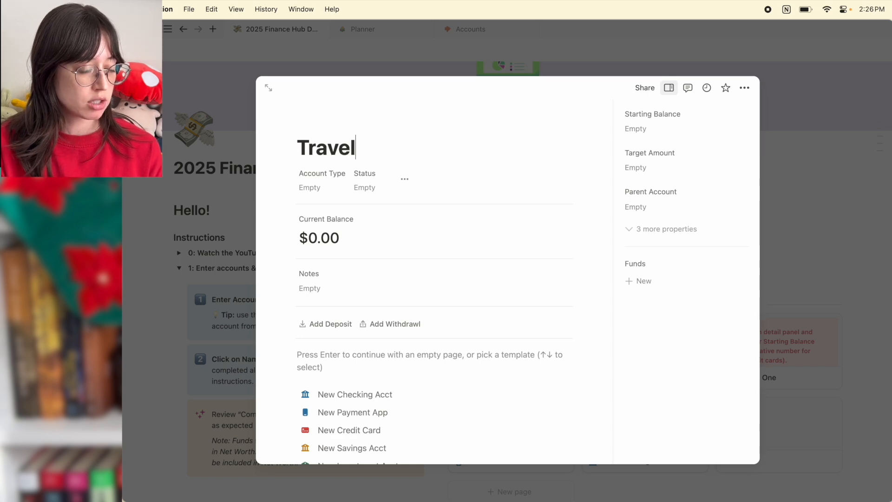
scroll(454, 191, down, 5)
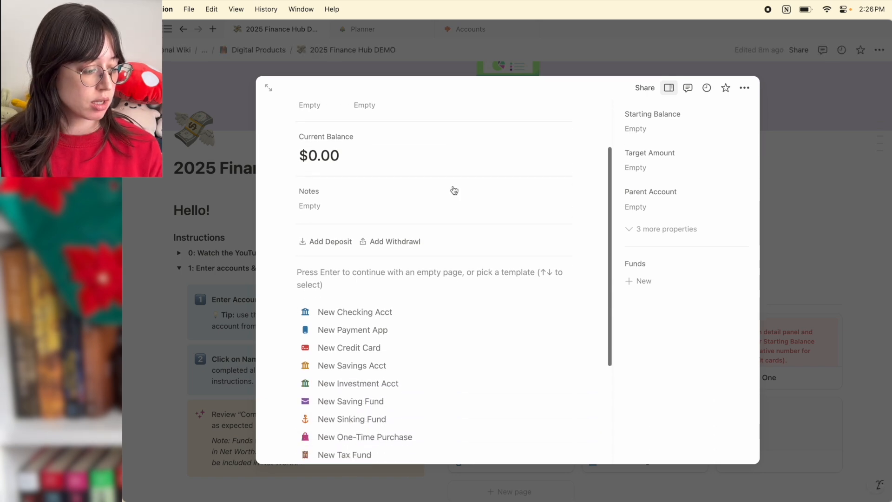
scroll(453, 191, down, 2)
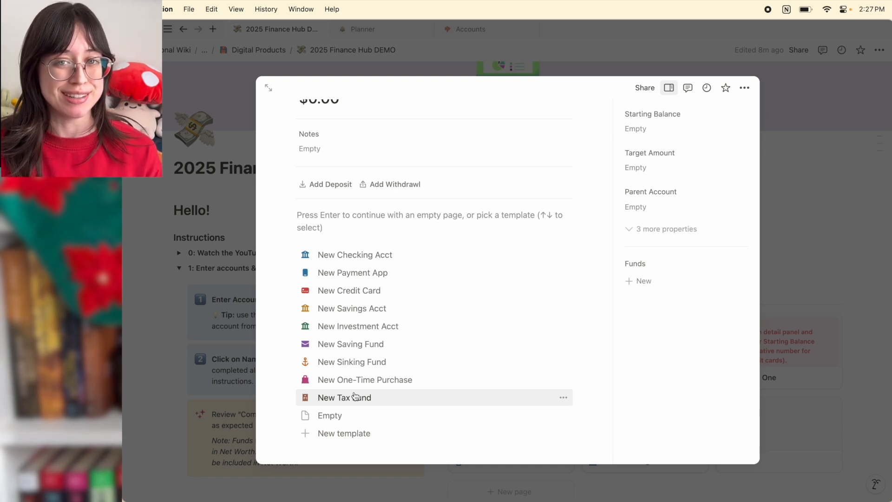
scroll(388, 230, up, 5)
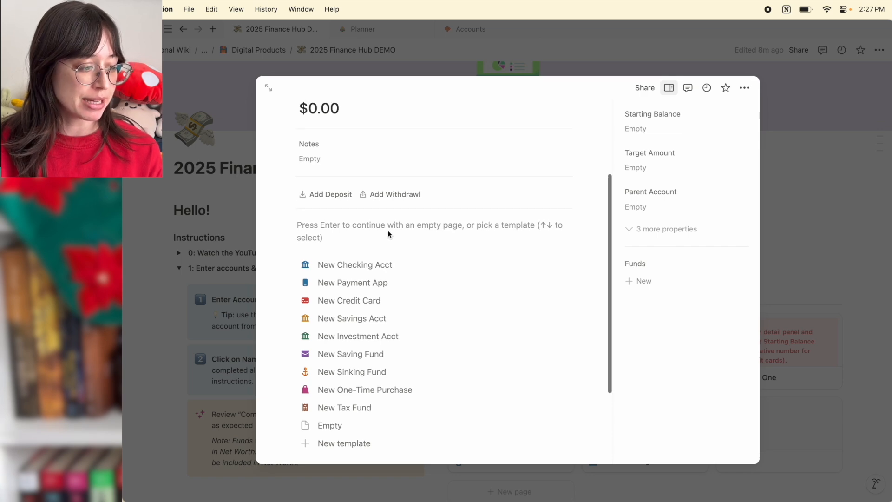
scroll(370, 211, down, 6)
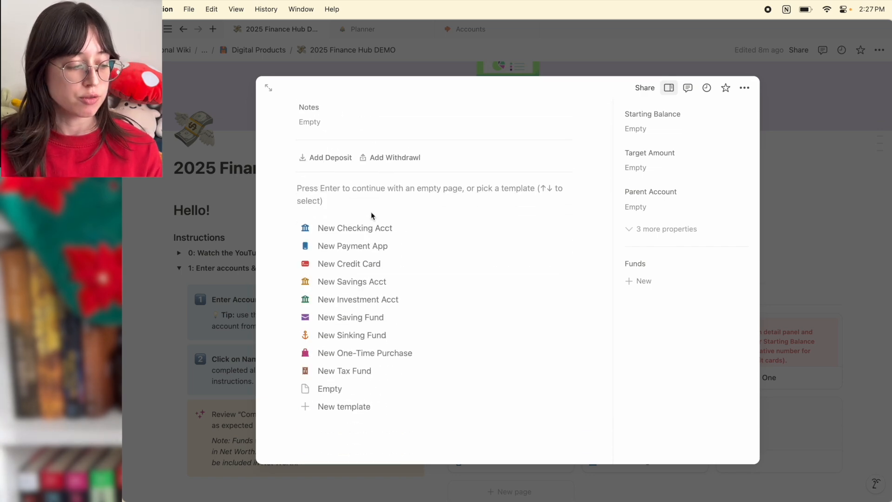
click(409, 335)
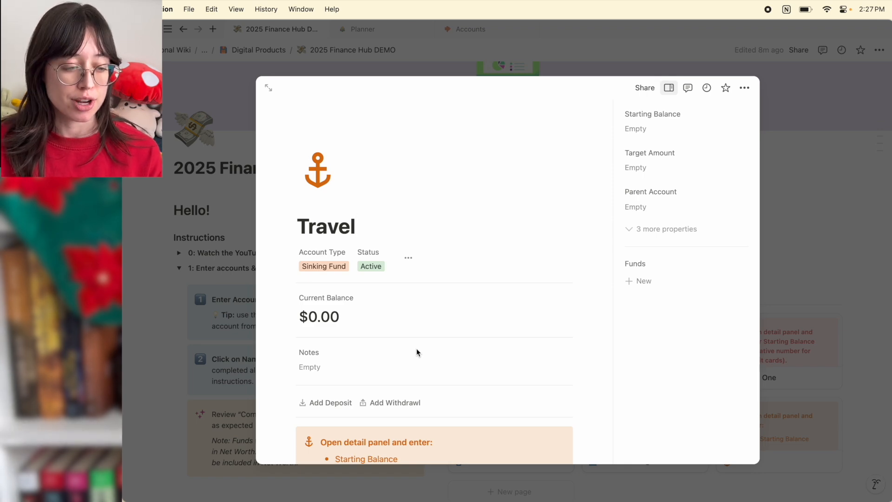
Set the Travel fund's Starting Balance to 2000 and its Target Amount to 10000
scroll(416, 347, down, 2)
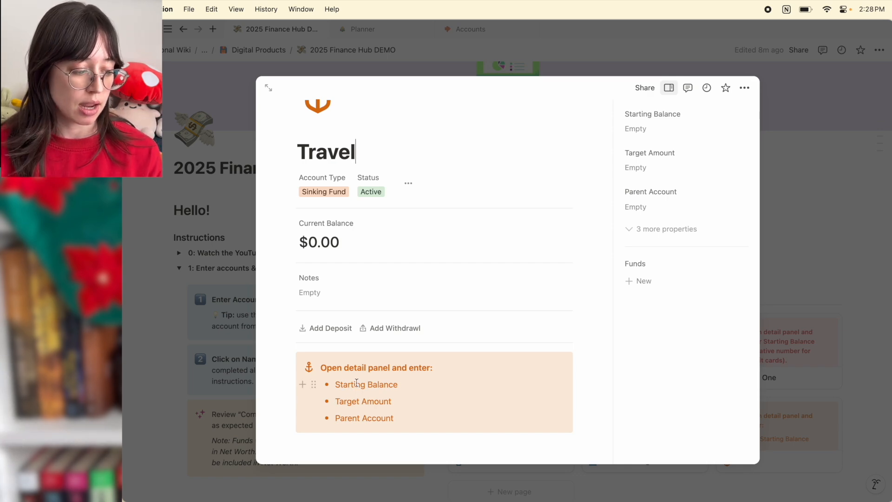
click(648, 128)
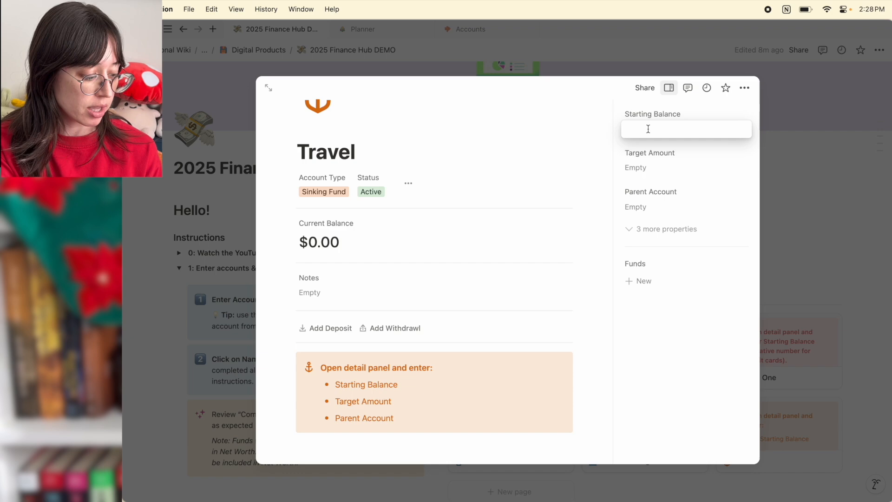
text(2000)
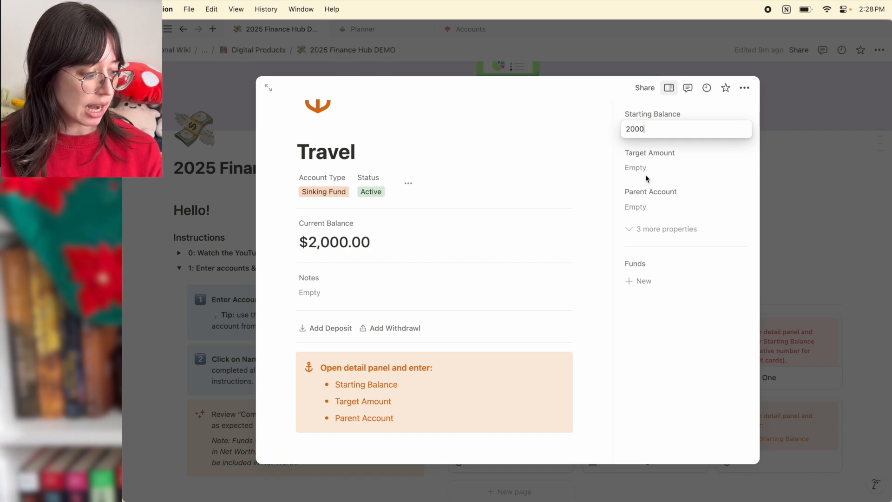
key(Return)
click(640, 167)
text(100000.00)
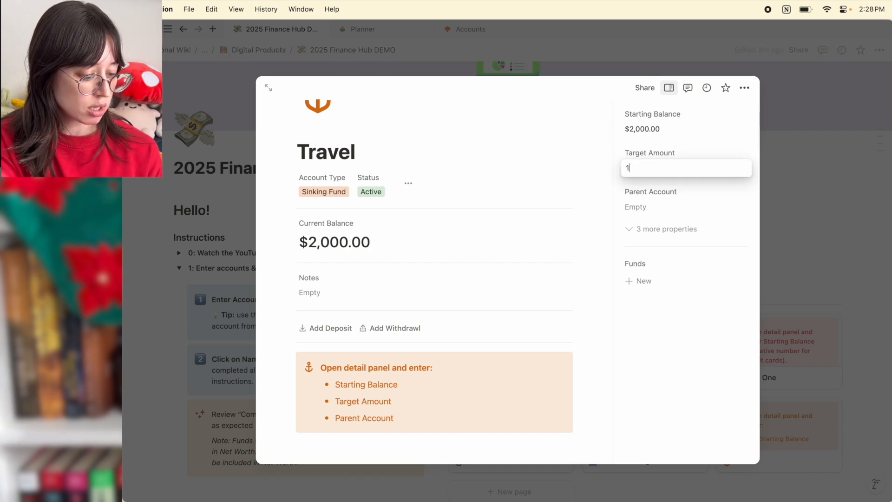
Link Sofi Savings as the Travel fund's Parent Account and close the fund's page
click(640, 210)
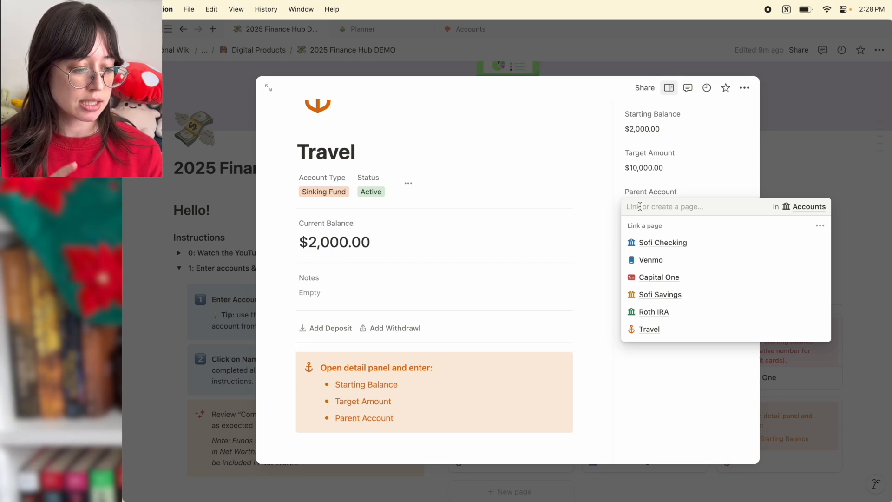
click(662, 295)
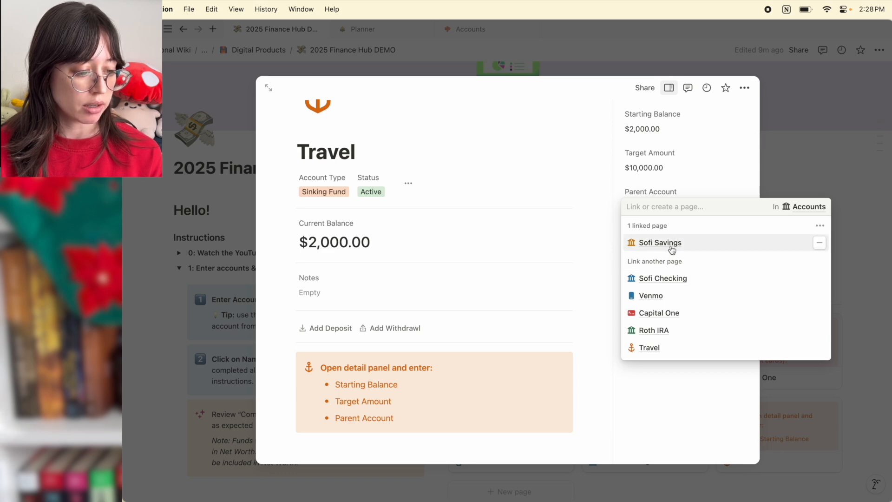
key(Escape)
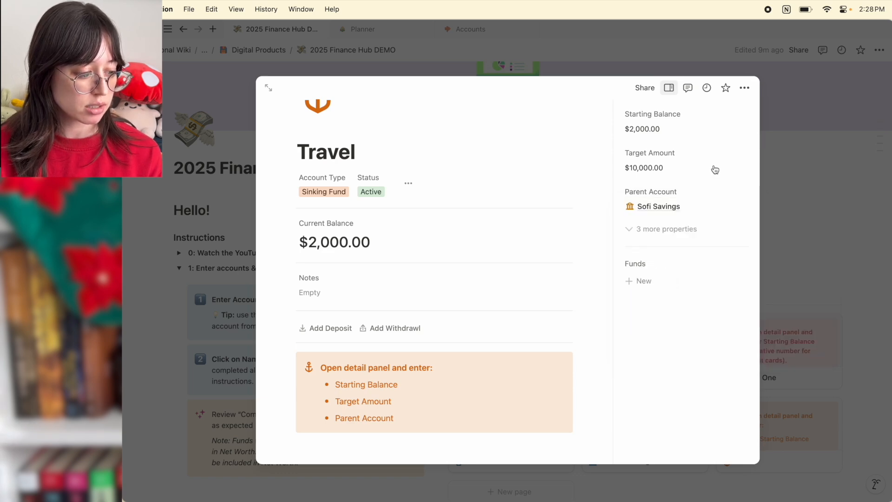
click(801, 293)
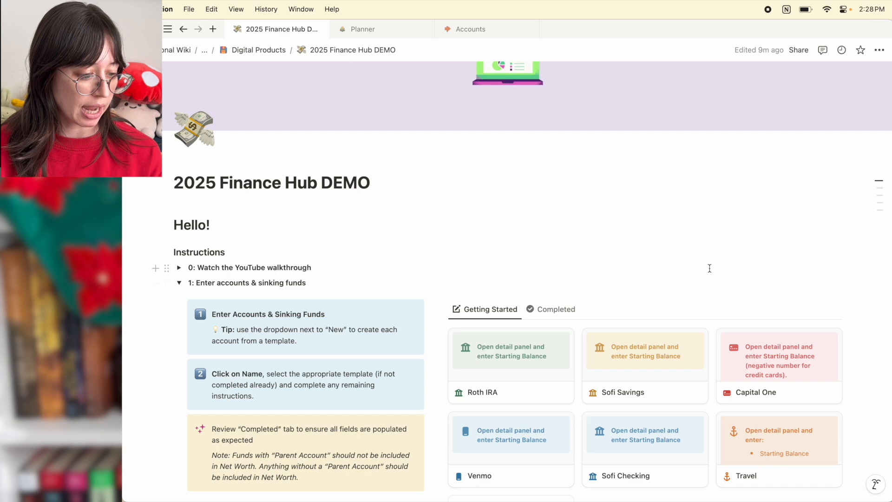
Add a new account page named Emergency Fund and apply the New Saving Fund template to it
scroll(709, 268, down, 5)
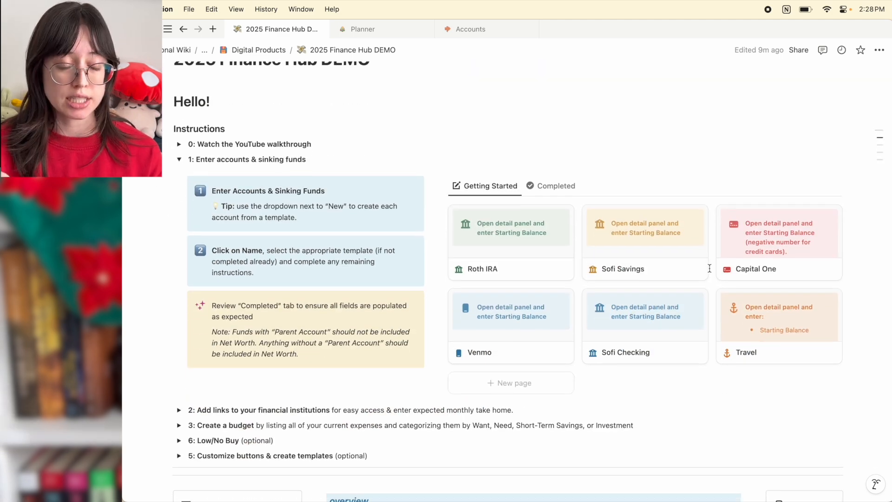
click(530, 384)
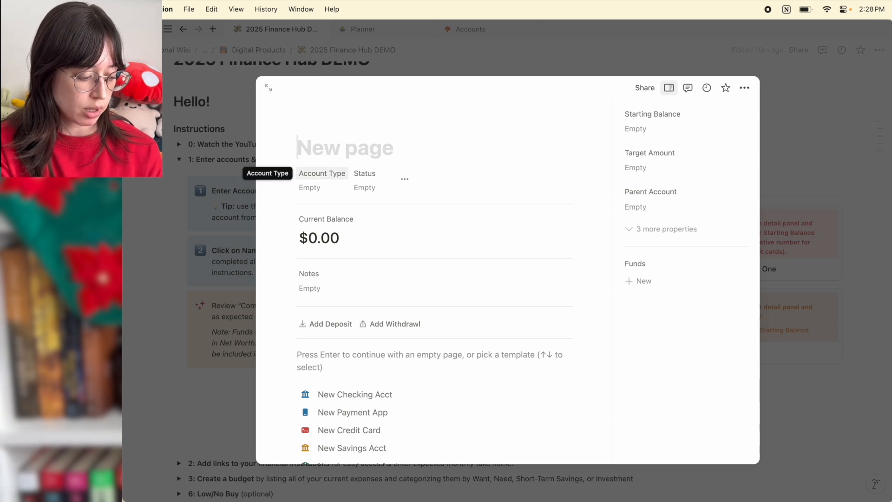
text(Emergency Fund)
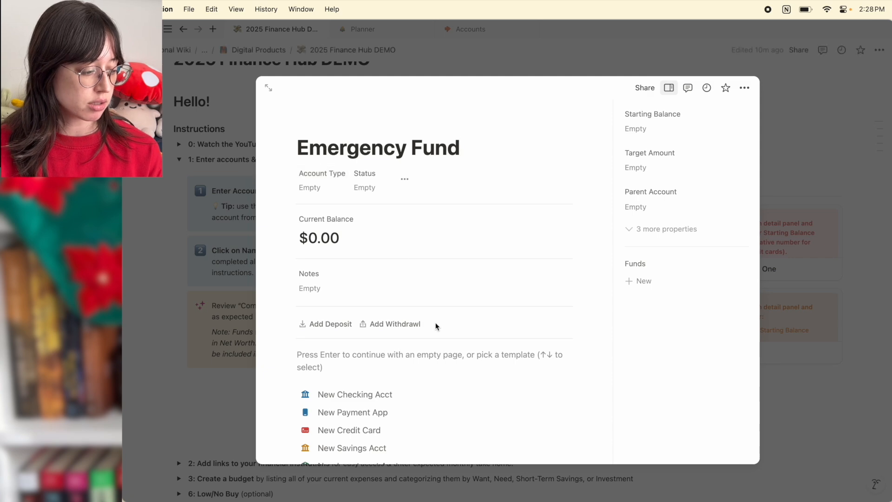
scroll(435, 326, down, 5)
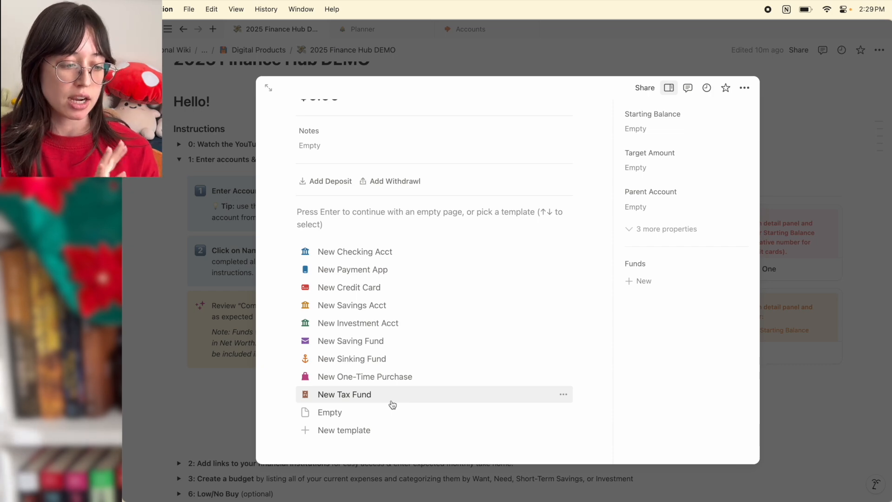
click(420, 340)
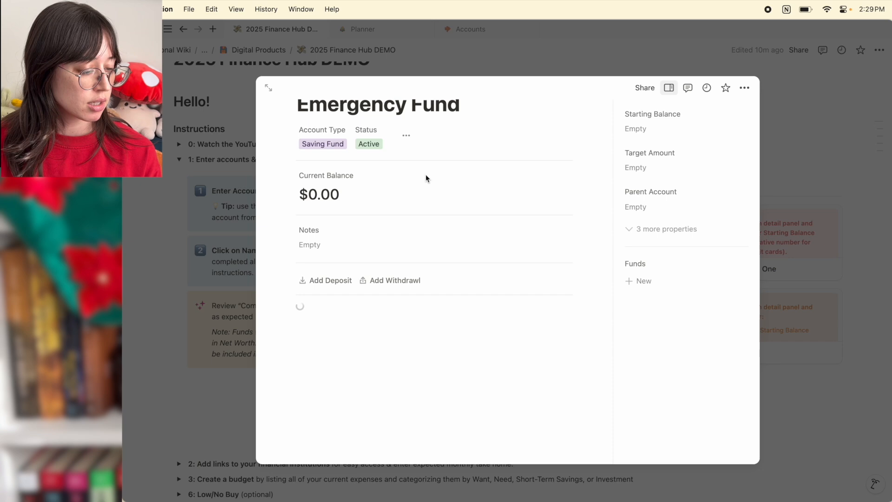
Set the Emergency Fund's Starting Balance to 20000
click(655, 135)
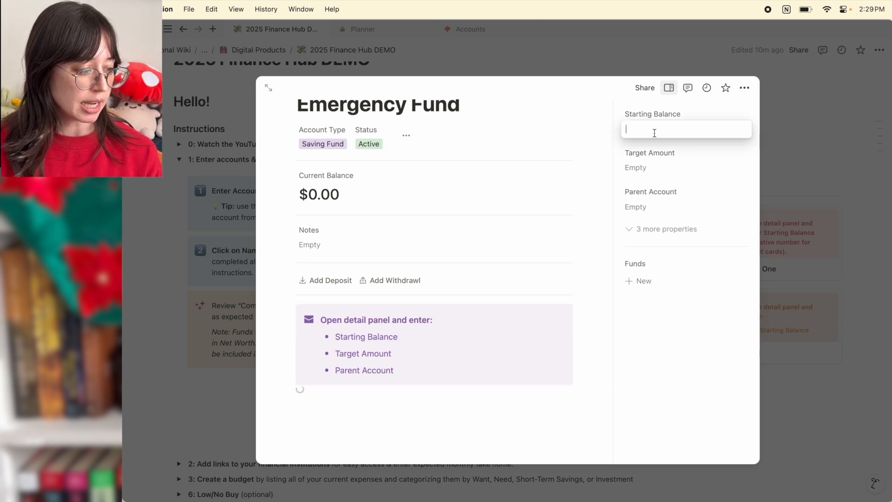
text(20)
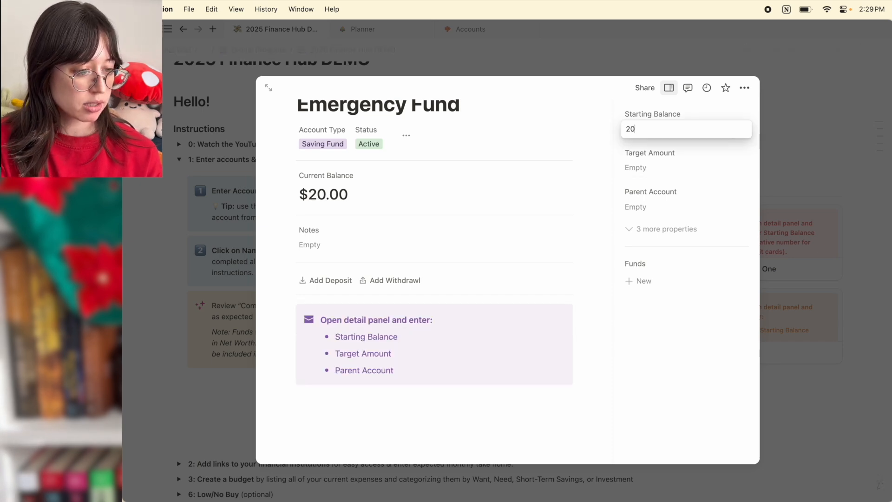
text(,00000)
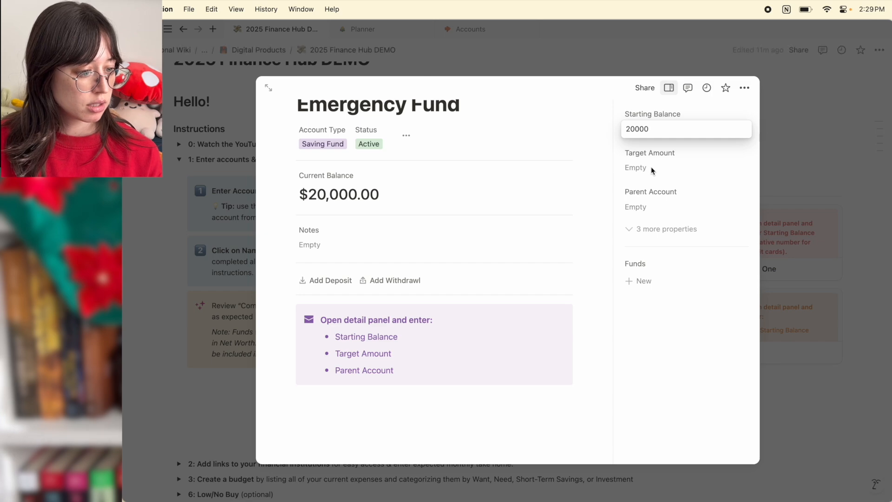
Set the Emergency Fund's Target Amount to 20,000 and link Sofi Savings as its Parent Account
click(639, 169)
text(2000)
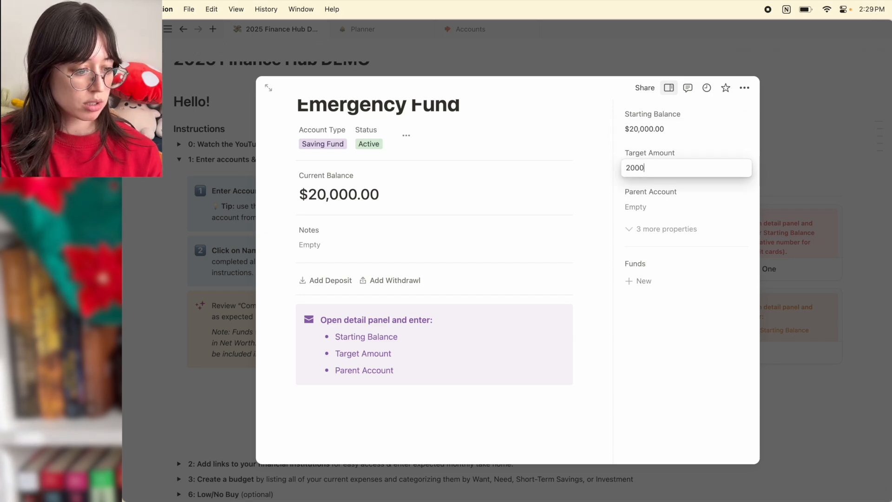
text(,000)
key(Return)
click(643, 207)
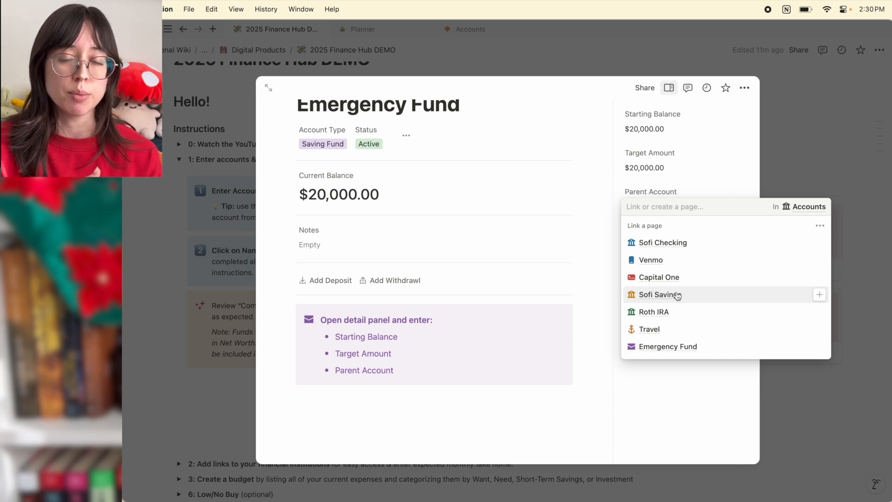
click(677, 295)
click(786, 414)
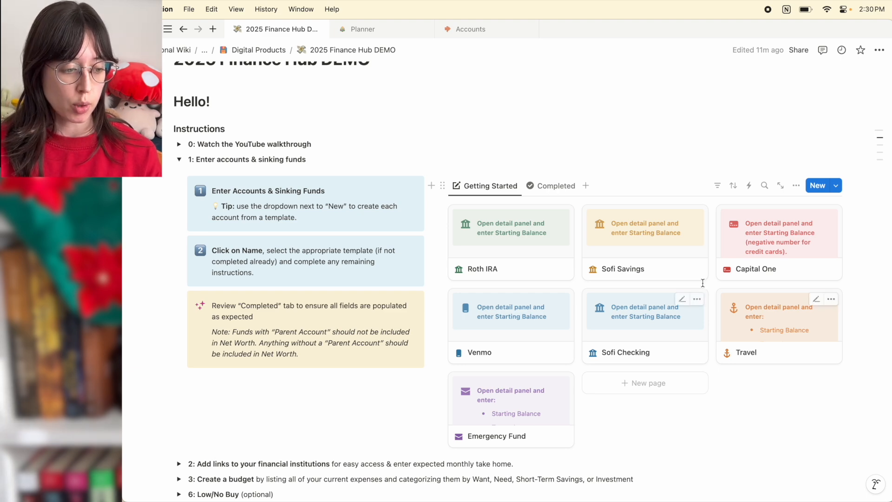
Change the APY note on the Sofi Savings account page to 4.20% and close the page
click(637, 251)
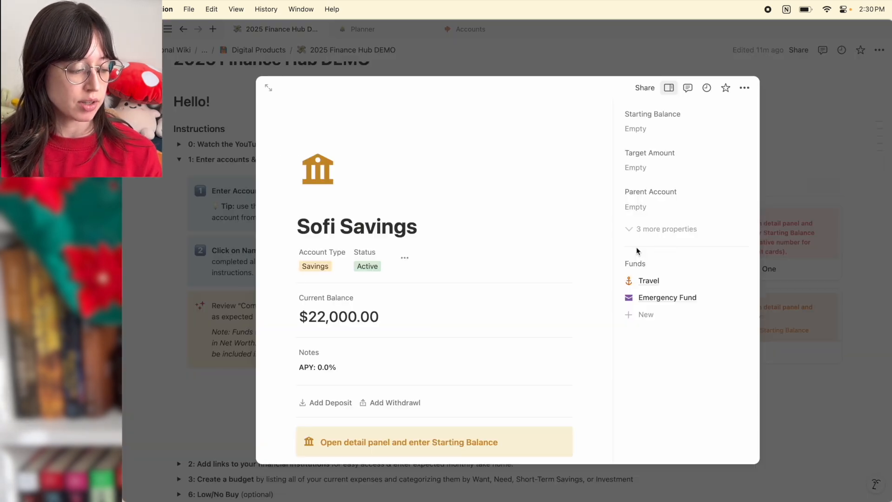
scroll(578, 248, up, 1)
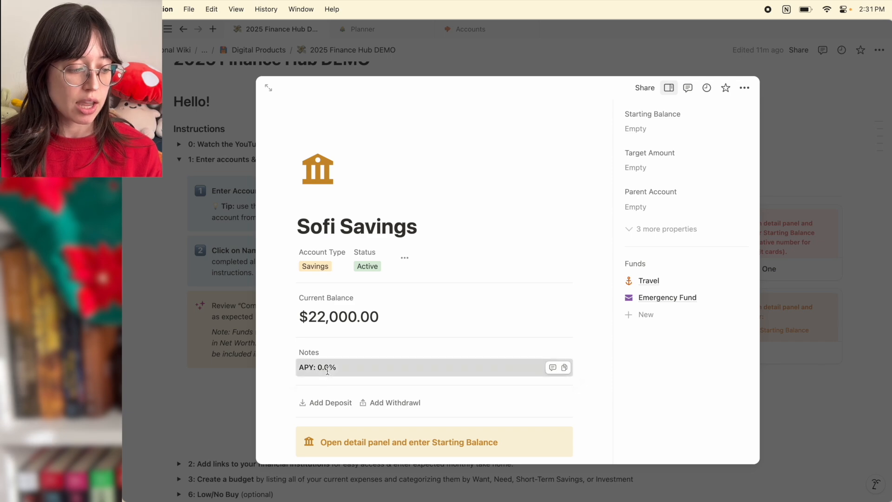
click(325, 369)
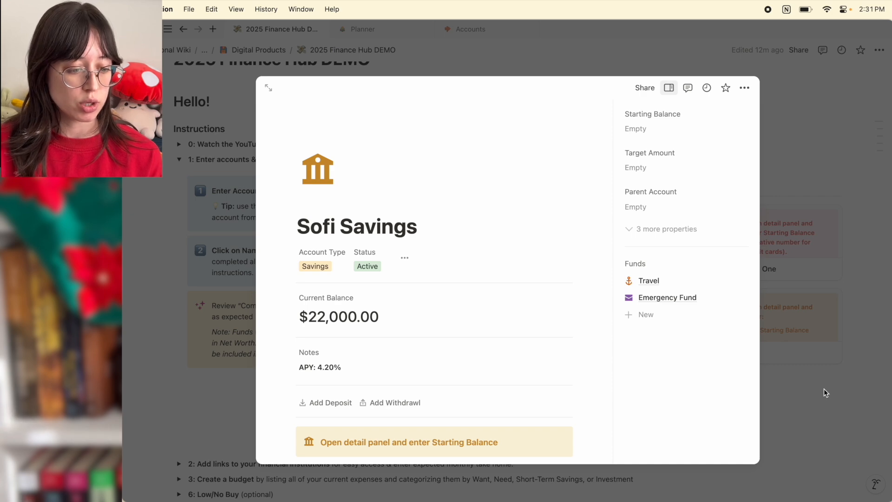
click(823, 388)
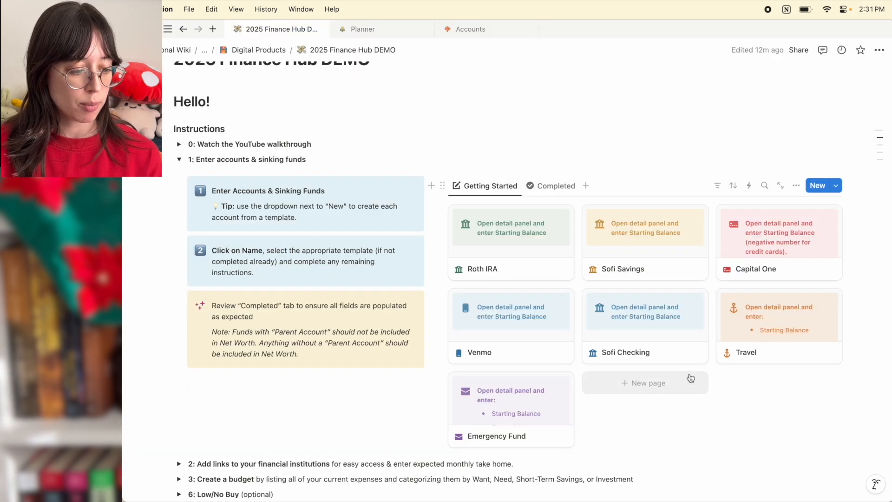
Review the Completed view of the accounts, checking account types, starting balances, notes, targets, parent accounts and net worth links
click(549, 188)
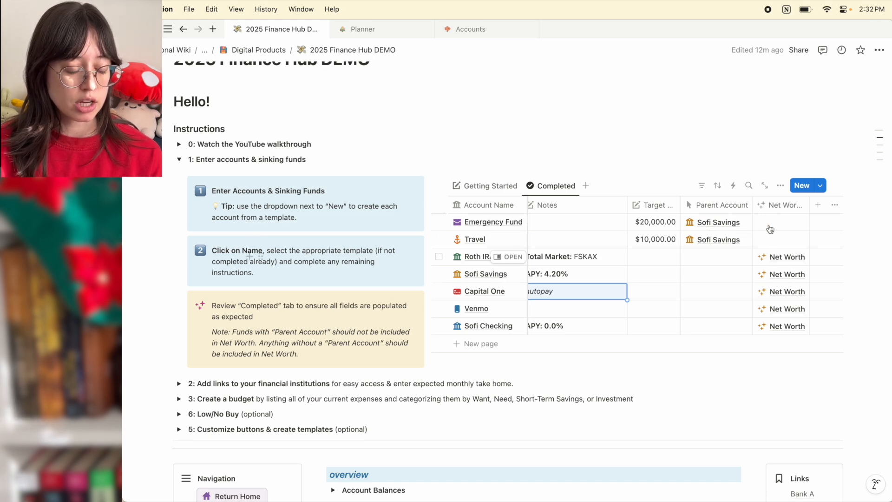
scroll(770, 230, up, 2)
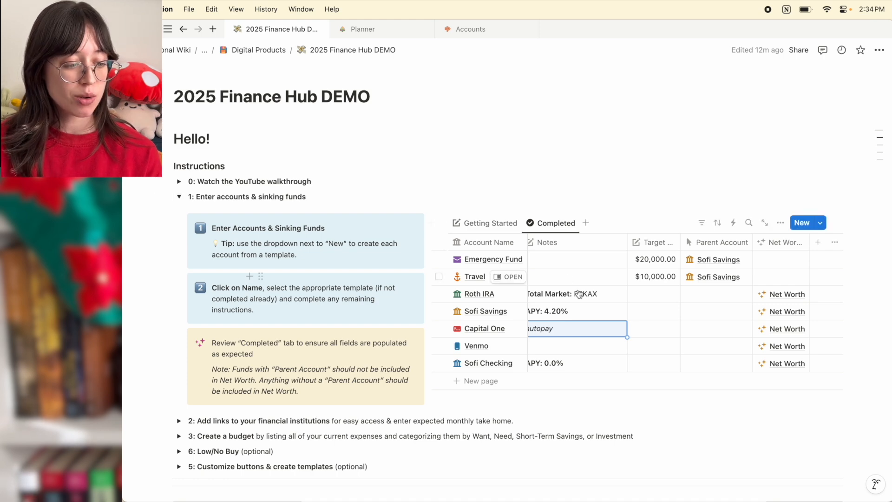
scroll(578, 294, left, 5)
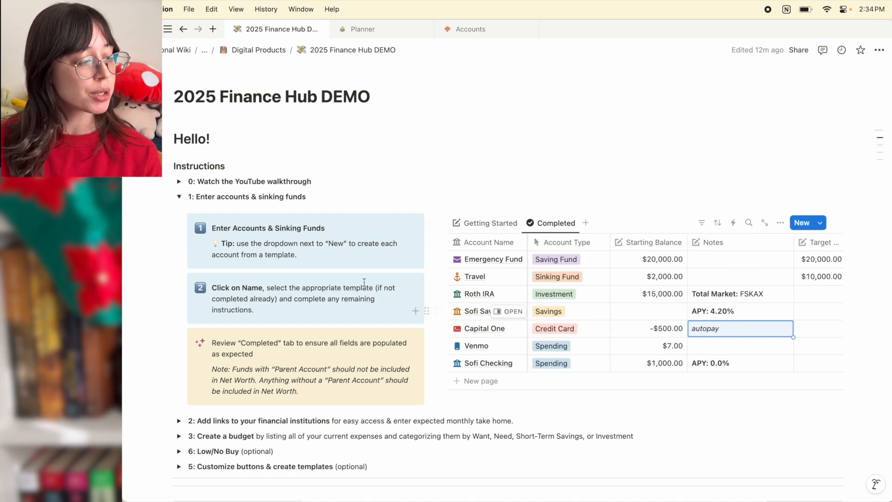
Collapse the accounts instructions, expand instruction 2, and open the Balances entry's Expected Monthly Take Home for editing
click(179, 196)
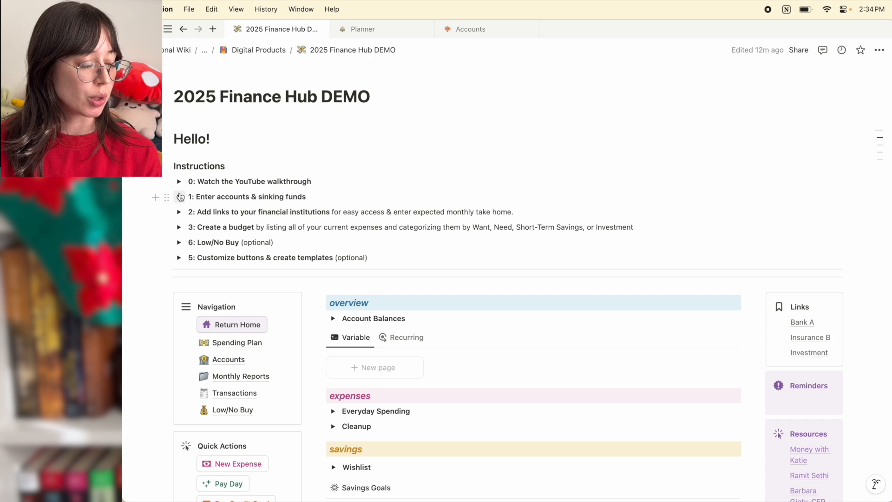
click(179, 212)
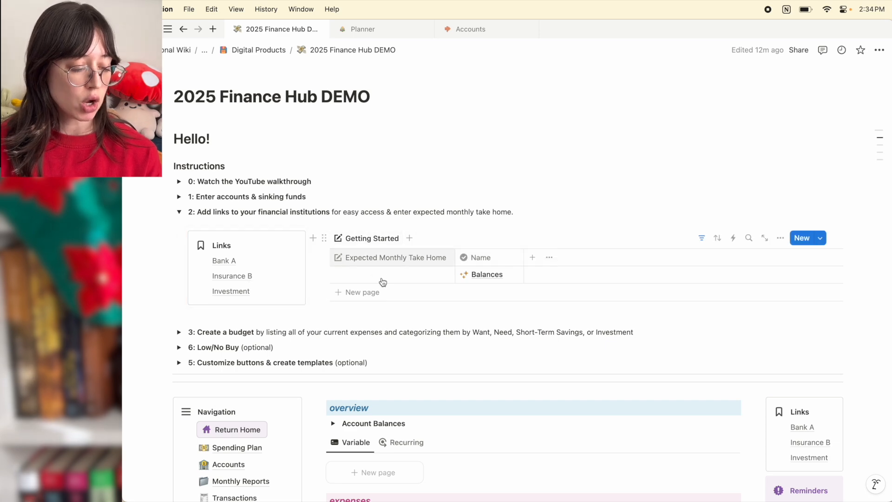
click(409, 280)
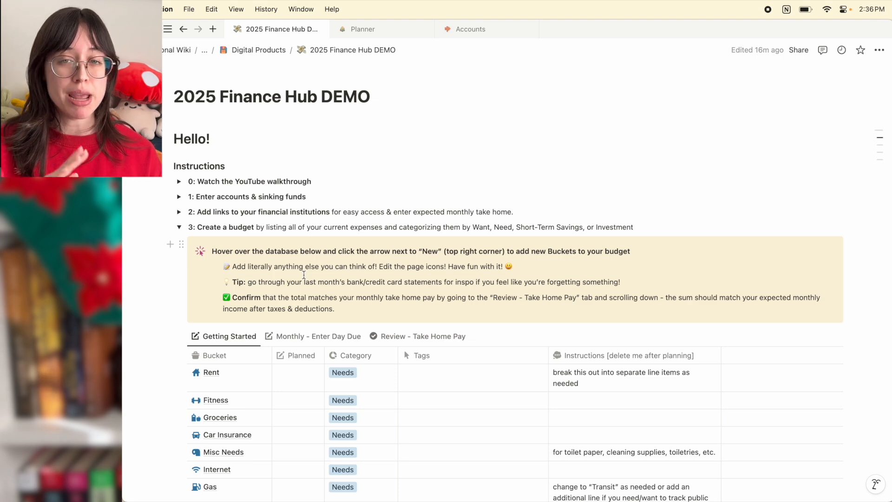
Examine the budget buckets with their planned amounts and the Category options available for the Gas bucket
scroll(288, 298, down, 3)
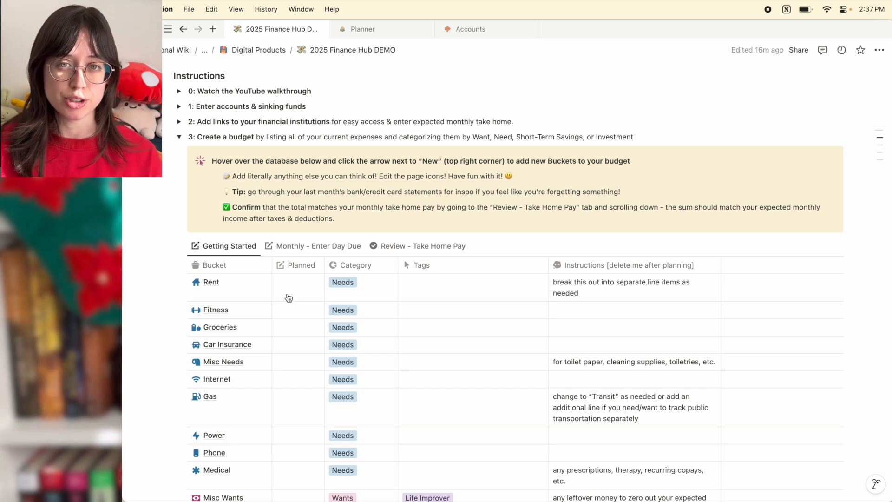
mouse_move(299, 295)
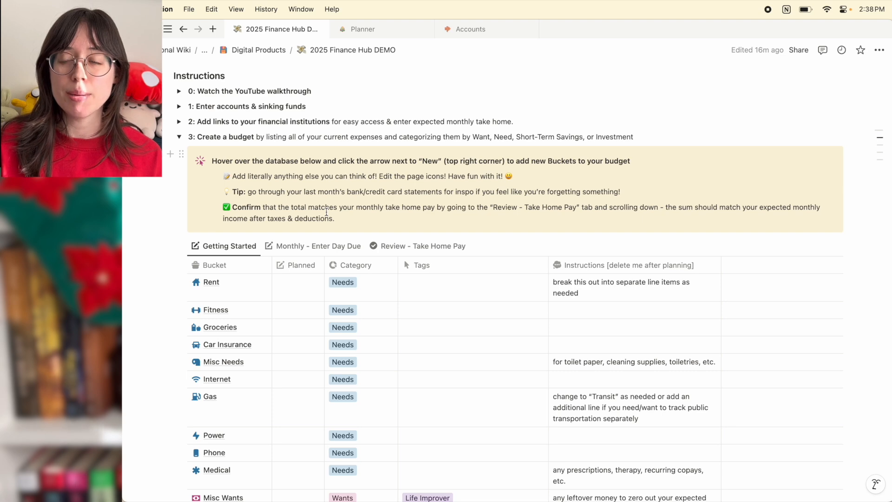
scroll(295, 291, down, 3)
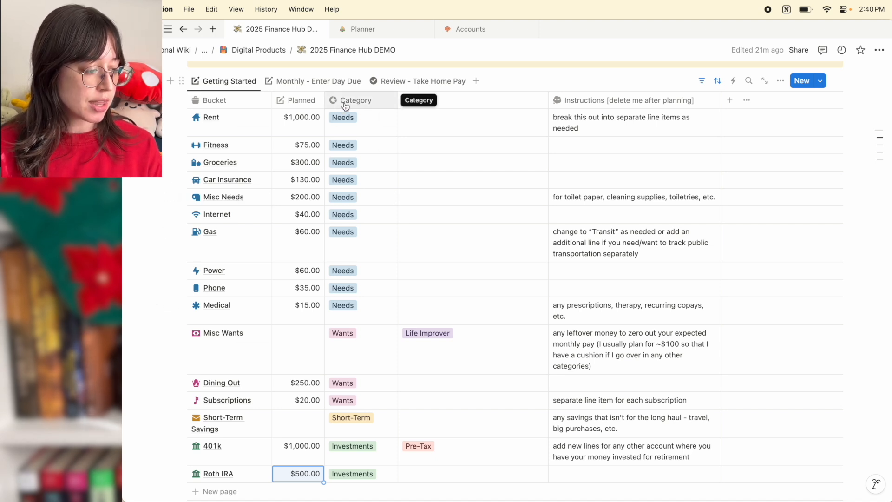
click(365, 245)
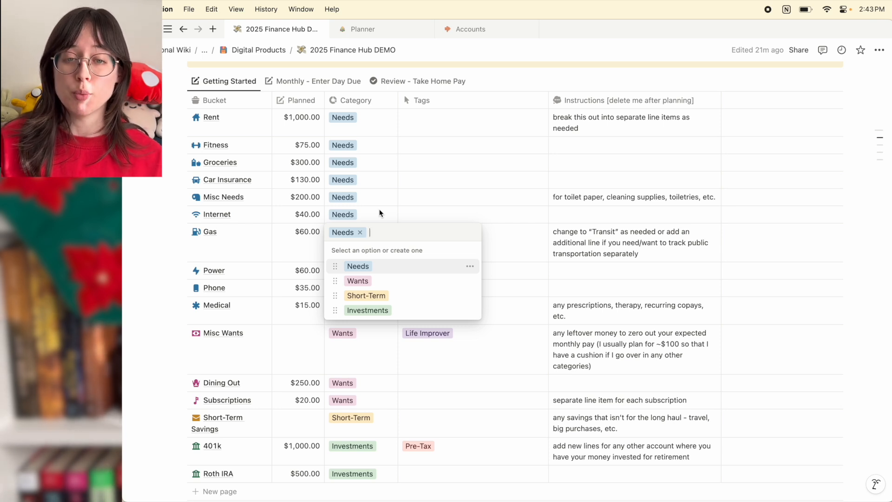
key(Escape)
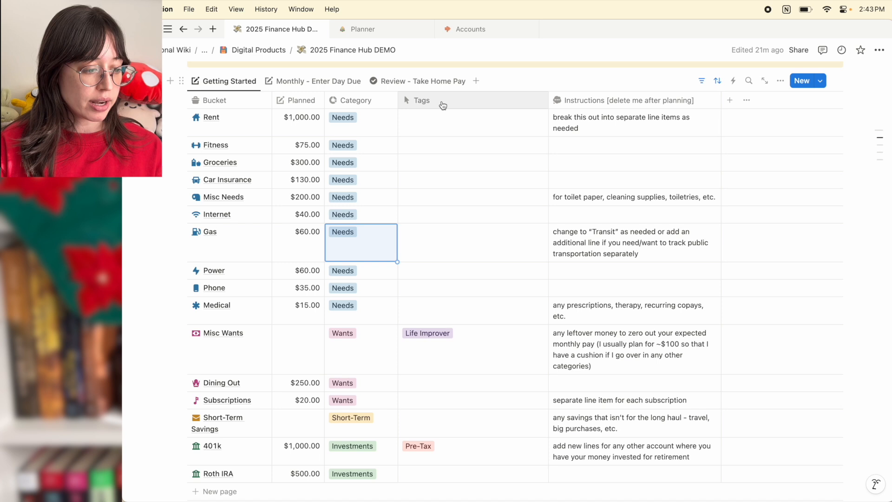
Tag the Rent bucket as Fixed and Monthly
click(433, 126)
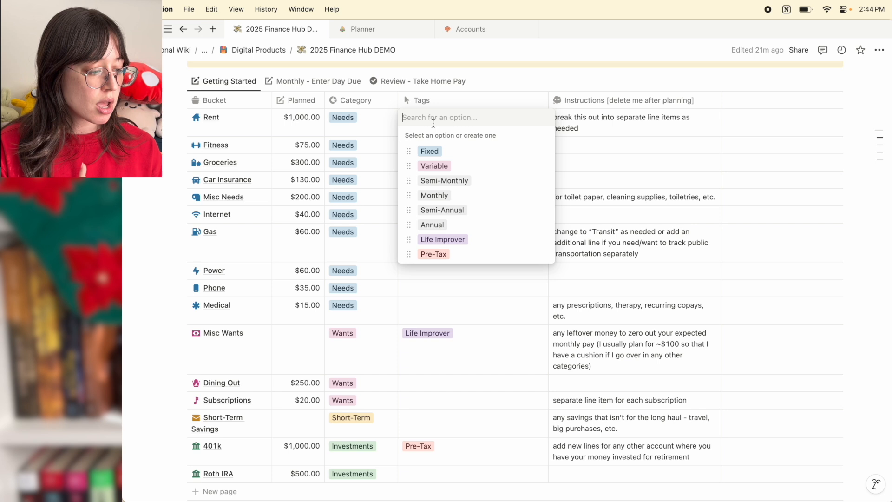
click(449, 153)
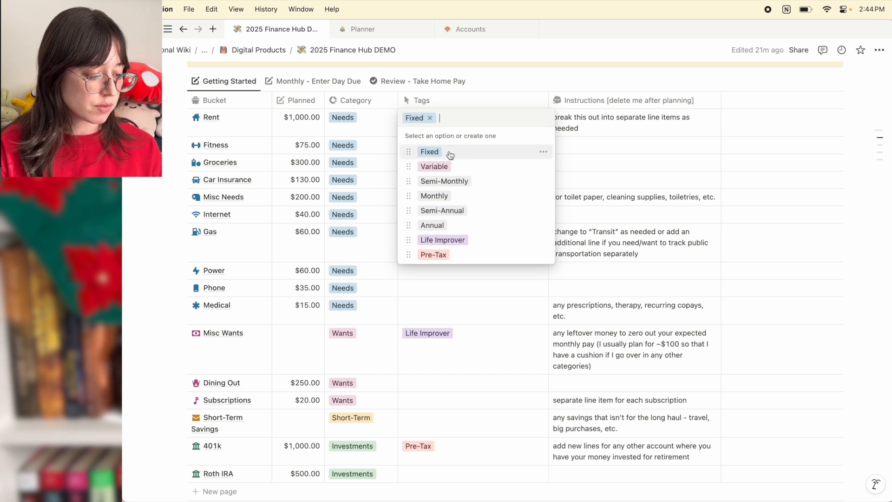
click(456, 203)
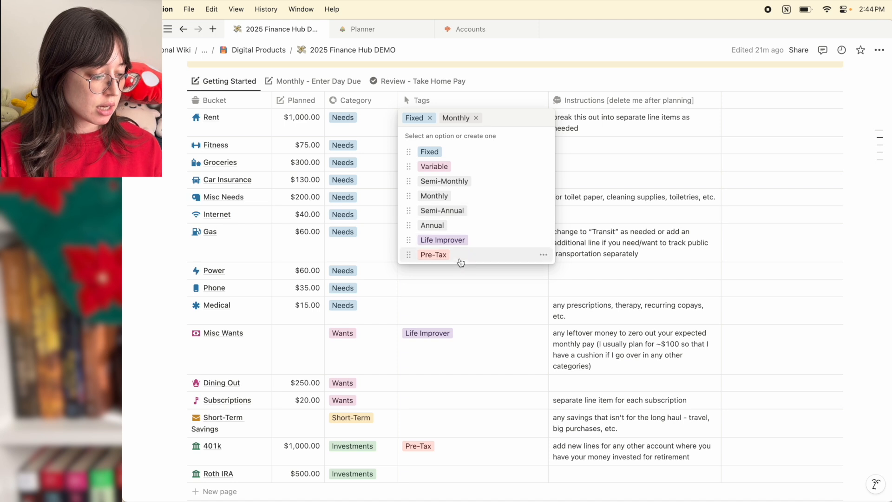
click(470, 296)
Examine the tags on the Misc Wants and 401k buckets and the list of available tag options
scroll(443, 279, down, 3)
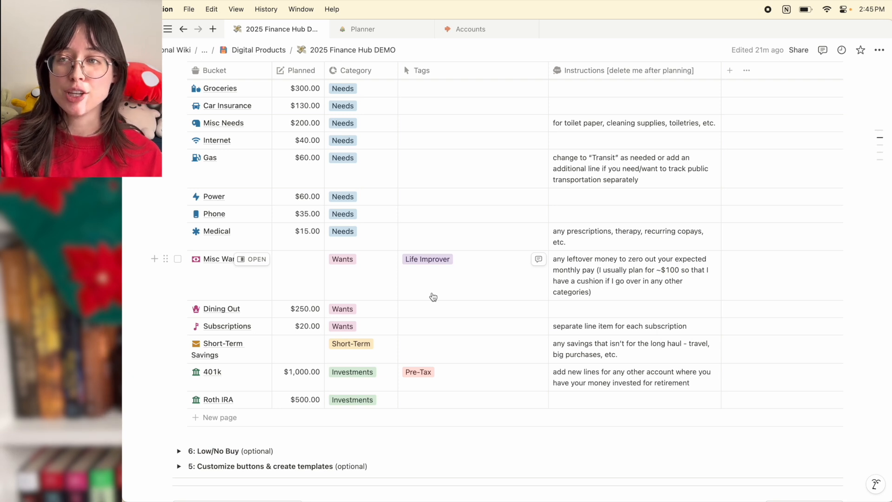
click(433, 296)
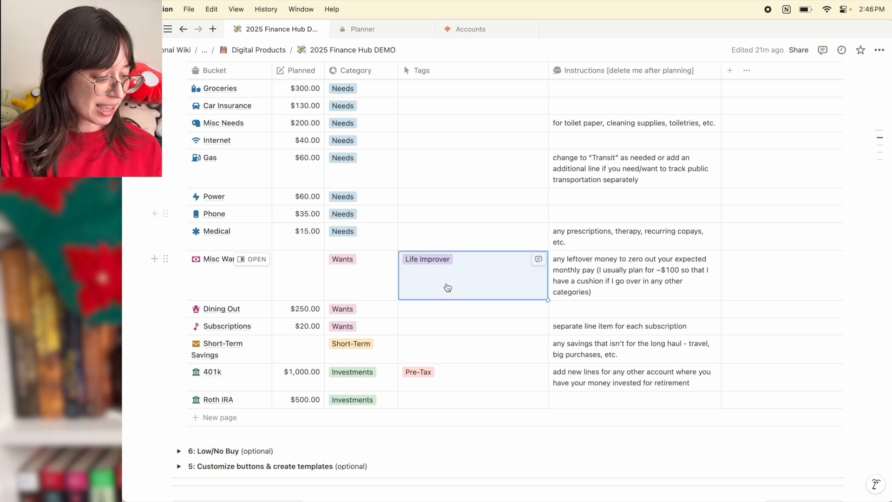
click(458, 374)
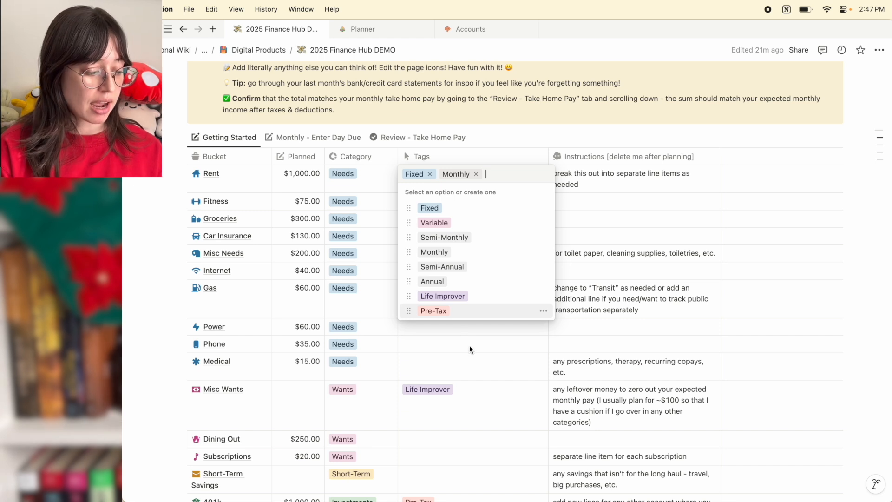
key(Escape)
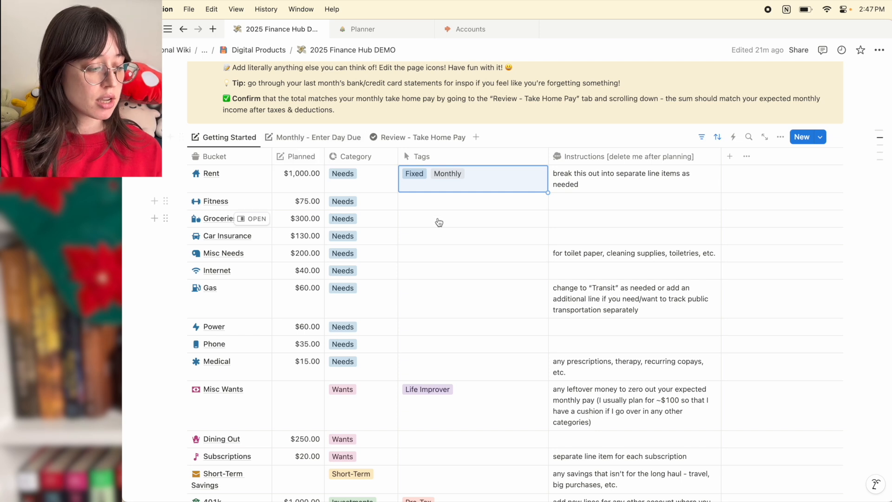
Tag the Fitness and Internet buckets as Monthly and Fixed, and the Power bucket as Monthly and Variable
key(Return)
click(453, 278)
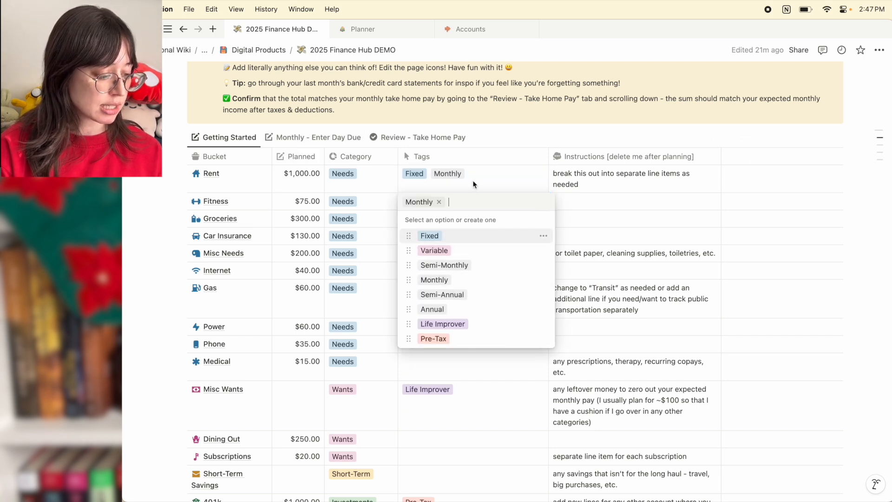
key(Escape)
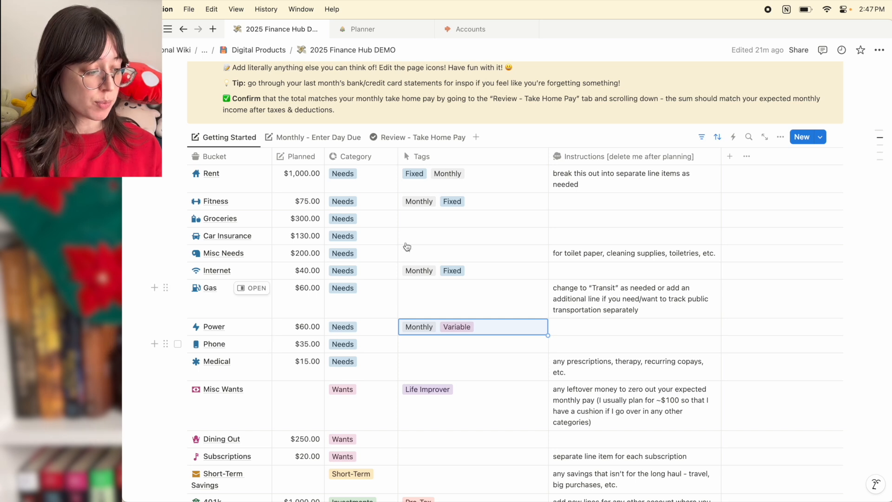
In the budget's Monthly - Enter Day Due view, set the due day for Rent to 1 and for Fitness to 10
click(316, 138)
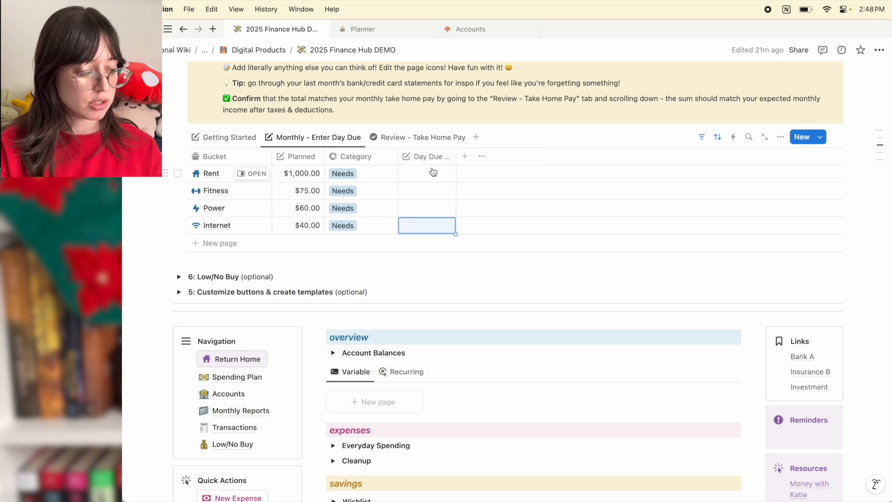
click(425, 177)
text(3)
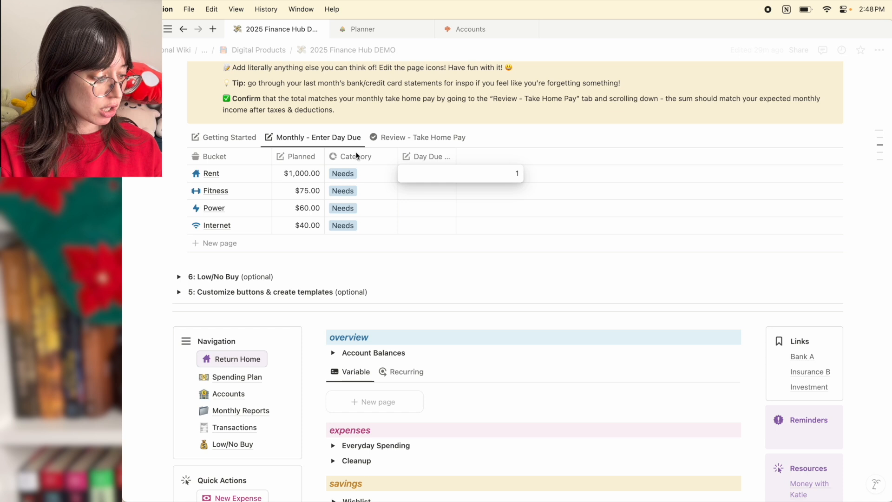
key(Return)
click(417, 193)
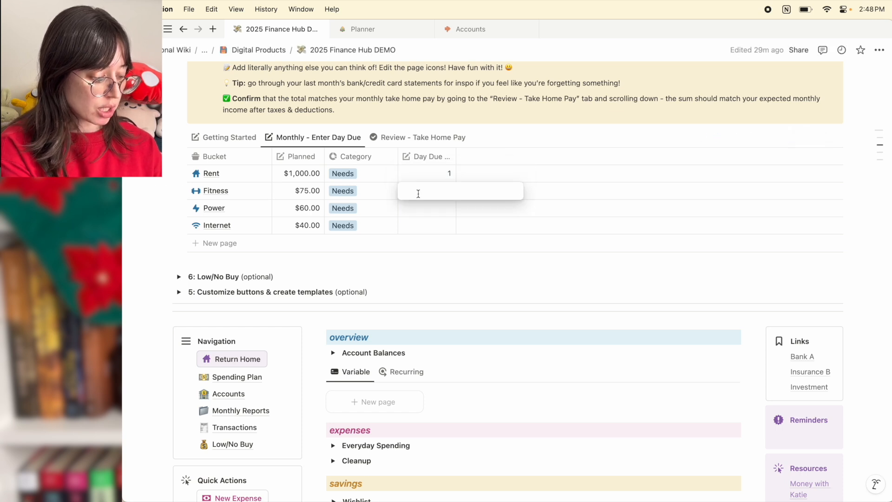
text(10)
key(Return)
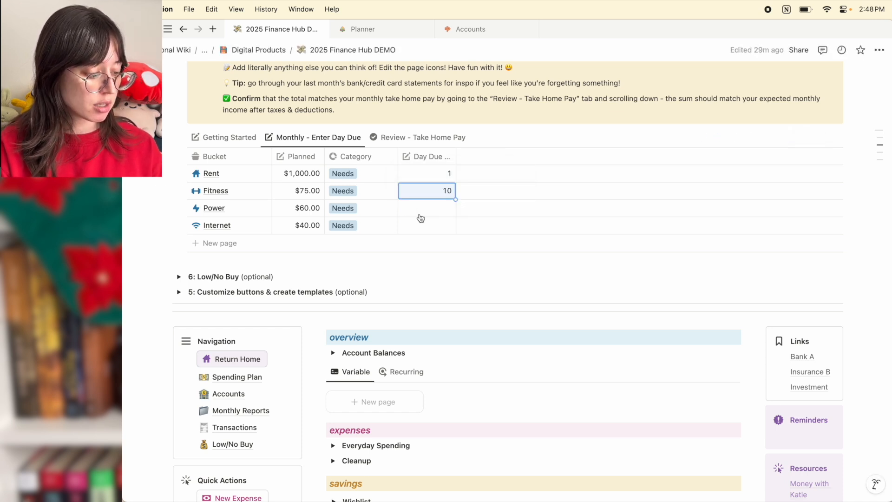
Set the due day for Power to 25 and for Internet to 4
click(420, 217)
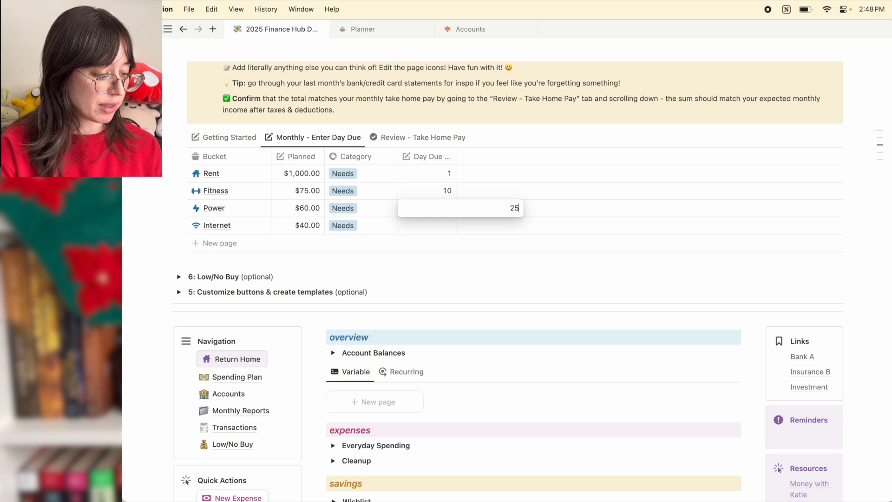
text(25)
key(Return)
click(433, 222)
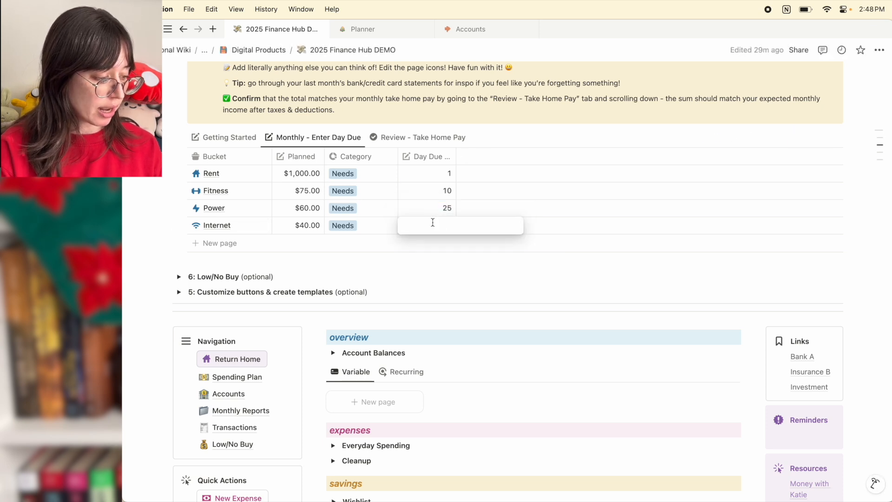
text(4)
key(Return)
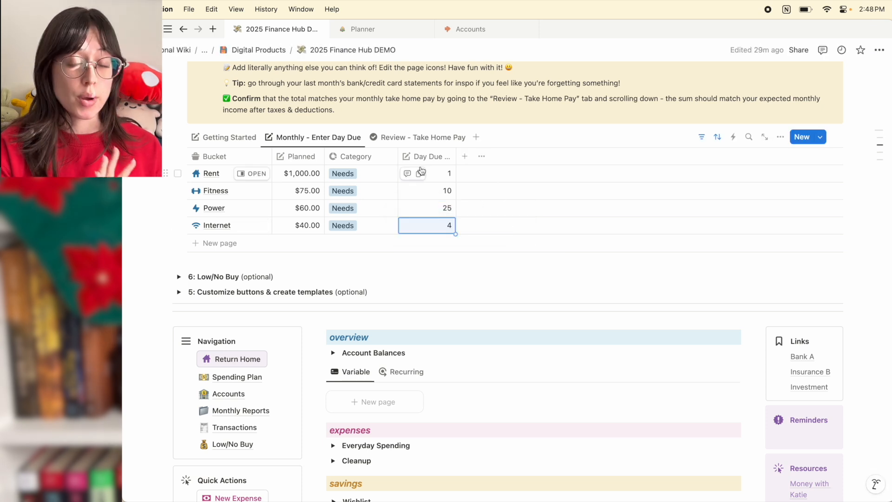
In the budget's Review - Take Home Pay view, set the planned amount for Misc Wants to $500 and for Short-Term Savings to $1,815
click(410, 137)
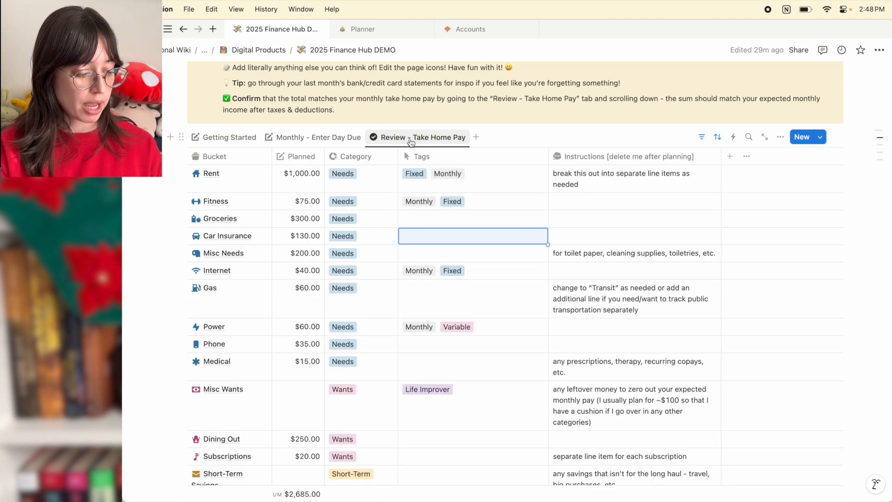
scroll(278, 209, down, 3)
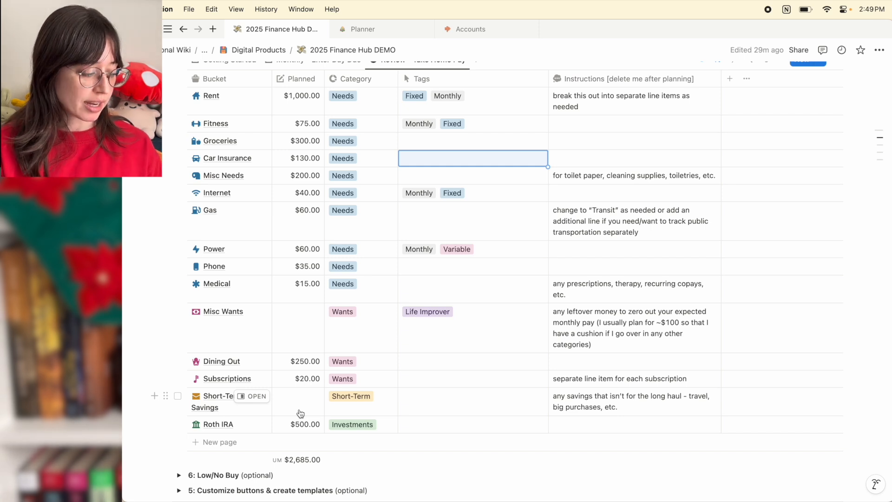
click(303, 338)
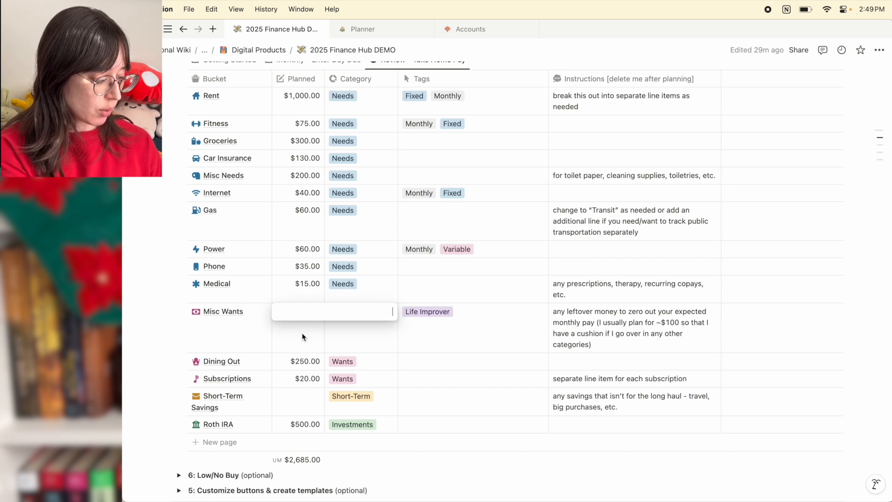
text(500)
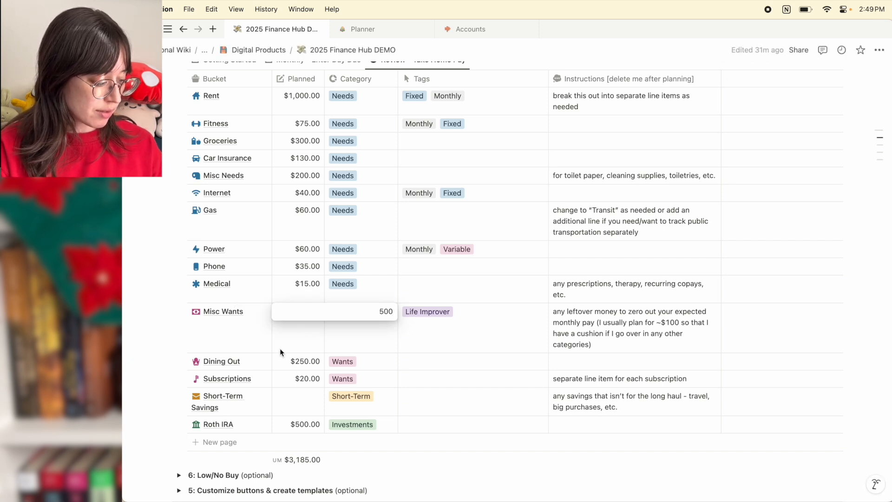
key(Return)
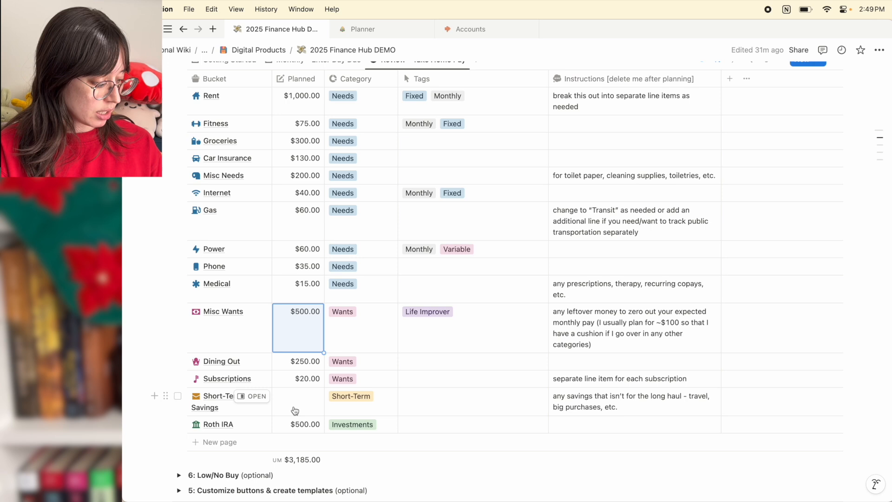
click(297, 400)
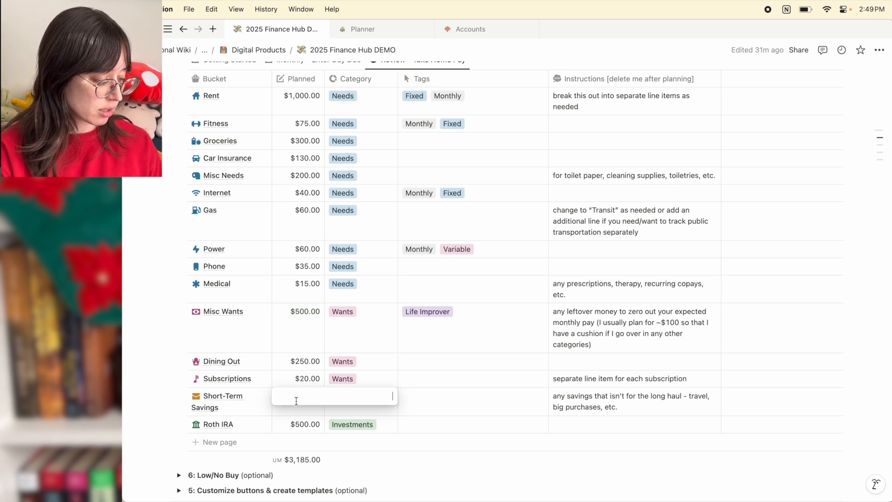
text(1815)
key(Return)
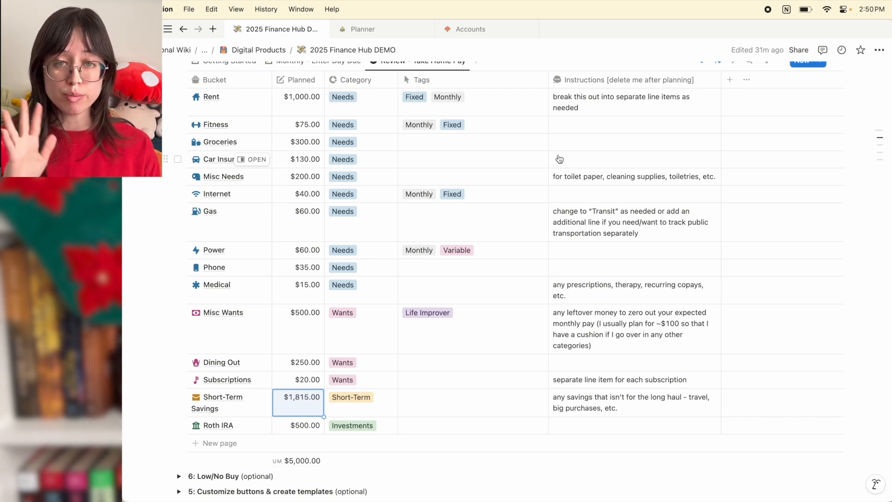
Examine the Spending Plan templates for new buckets, and the row actions and tag options for the Short-Term Savings bucket
scroll(488, 235, up, 3)
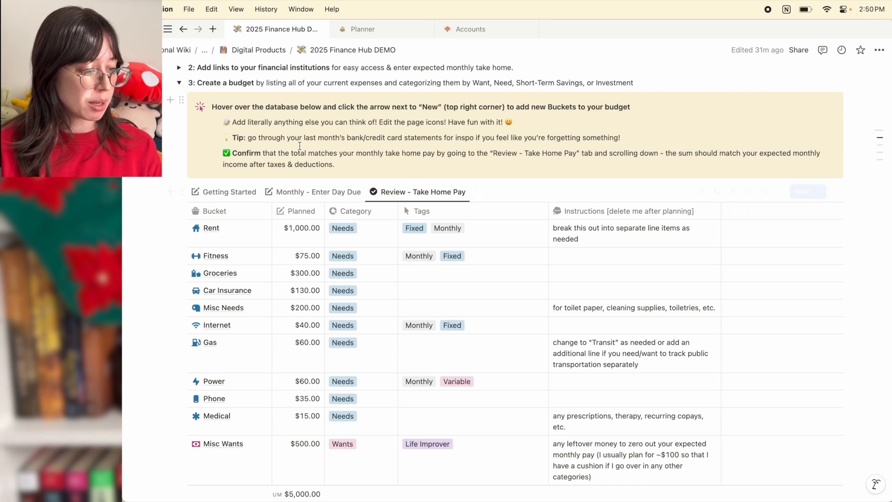
scroll(326, 248, up, 1)
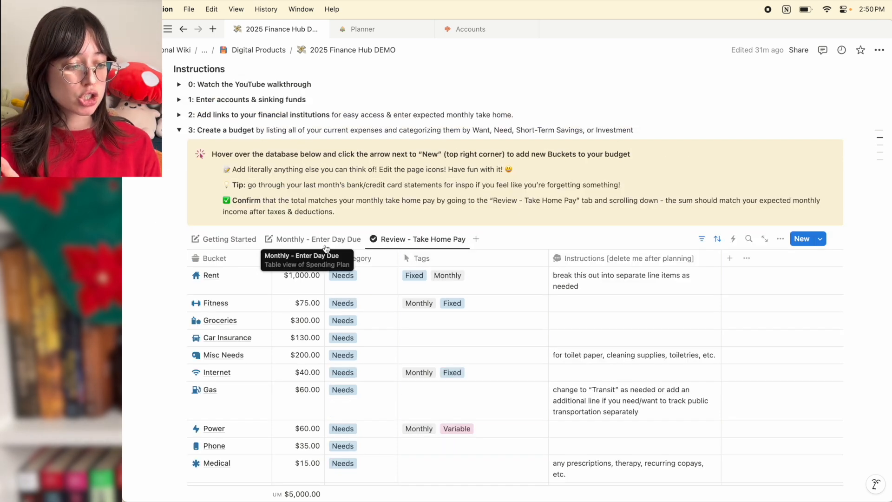
click(821, 239)
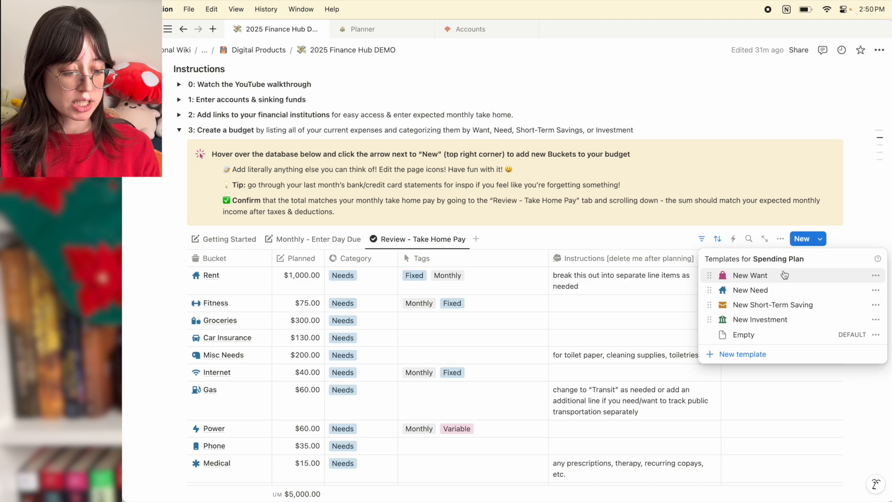
key(Escape)
scroll(418, 325, down, 5)
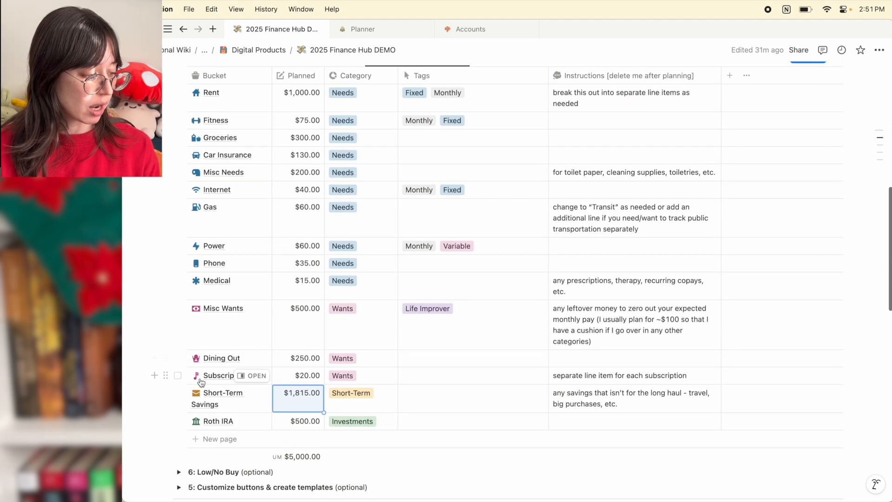
click(178, 393)
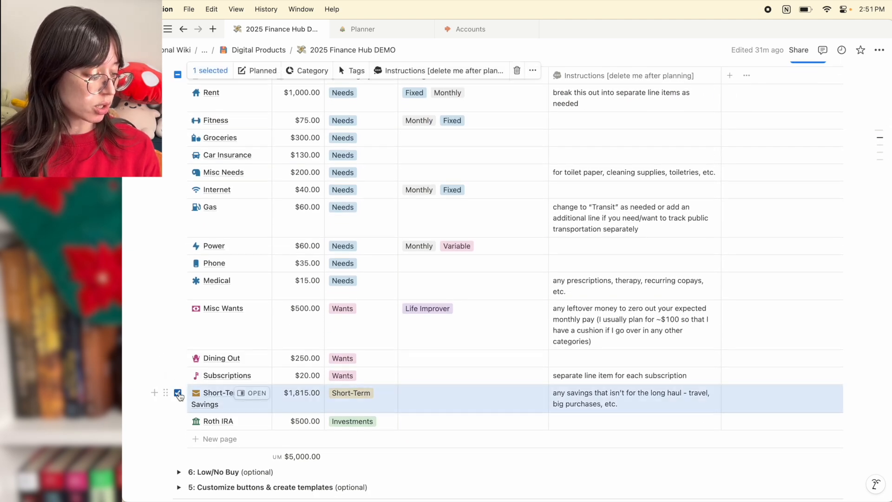
click(533, 70)
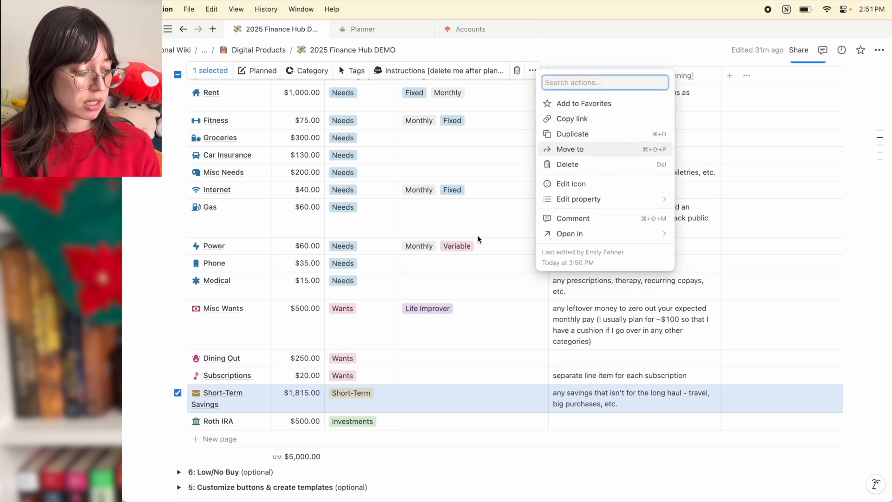
click(396, 400)
click(406, 402)
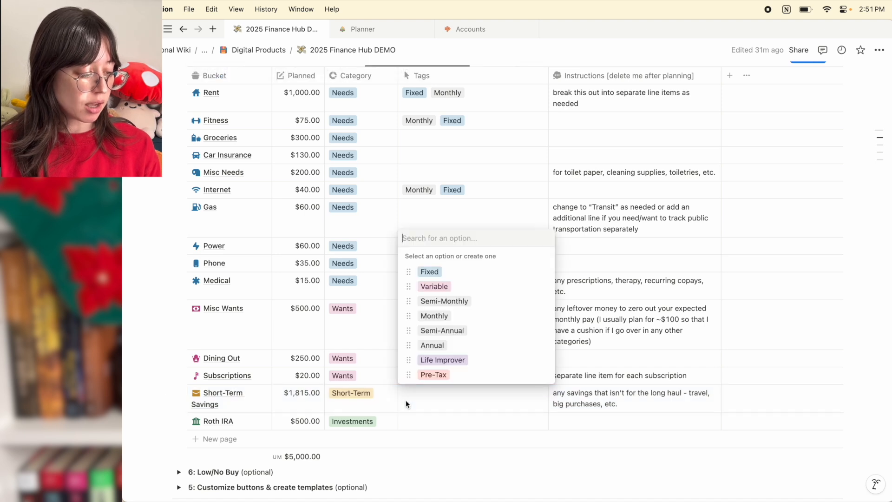
key(Escape)
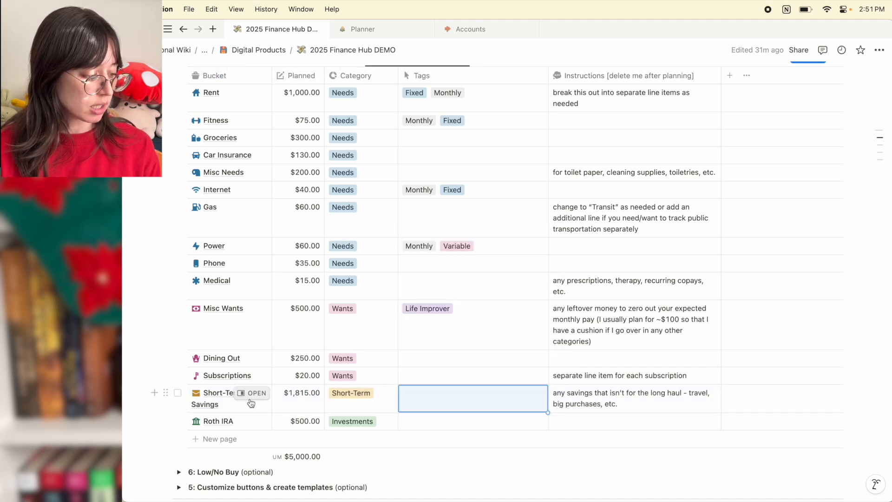
right_click(228, 395)
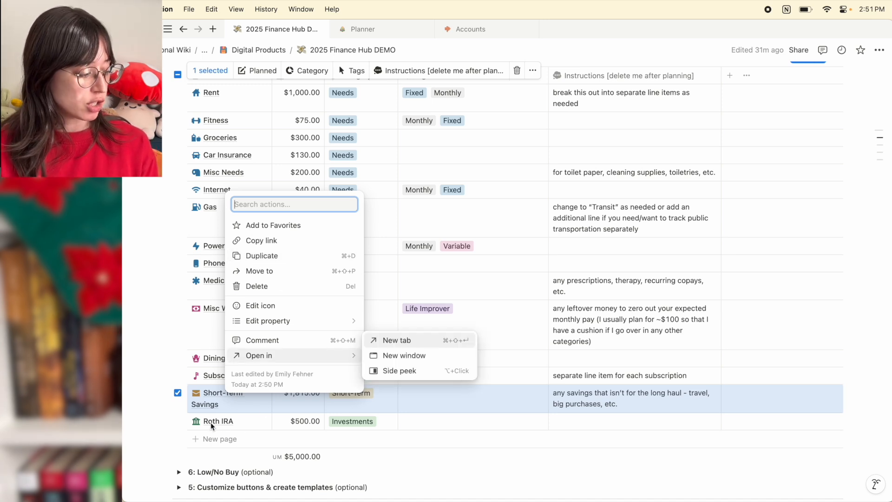
click(206, 438)
Add a test bucket named khgk using the New Want template, and move it to the trash
click(211, 438)
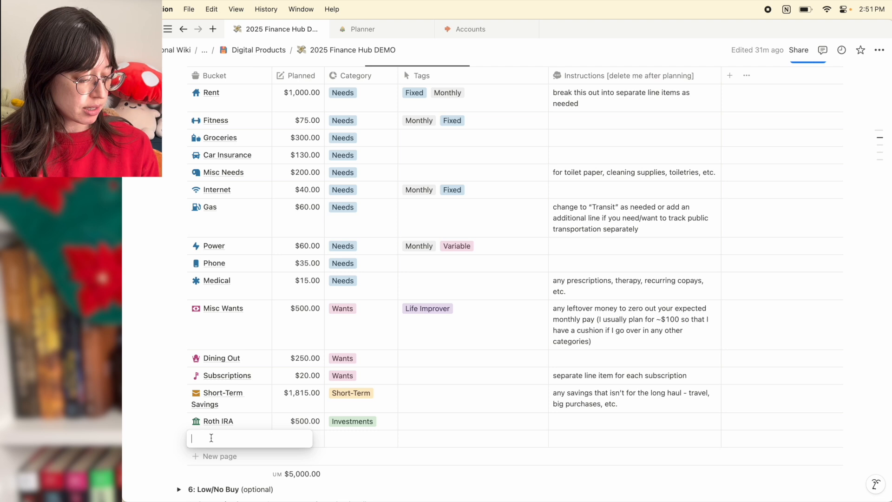
text(khgk)
click(257, 438)
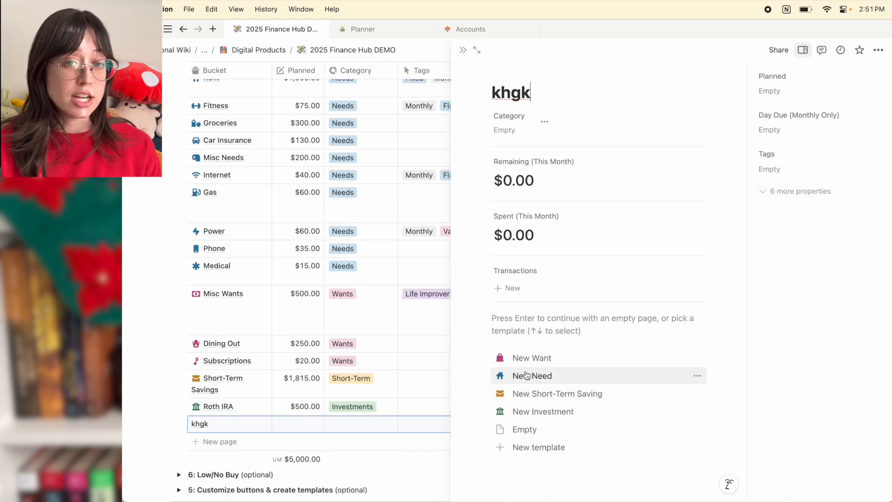
click(534, 358)
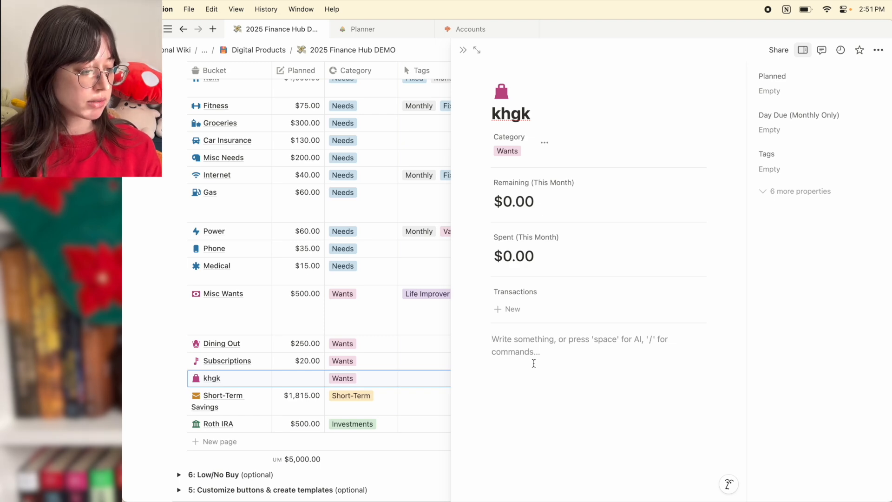
click(463, 50)
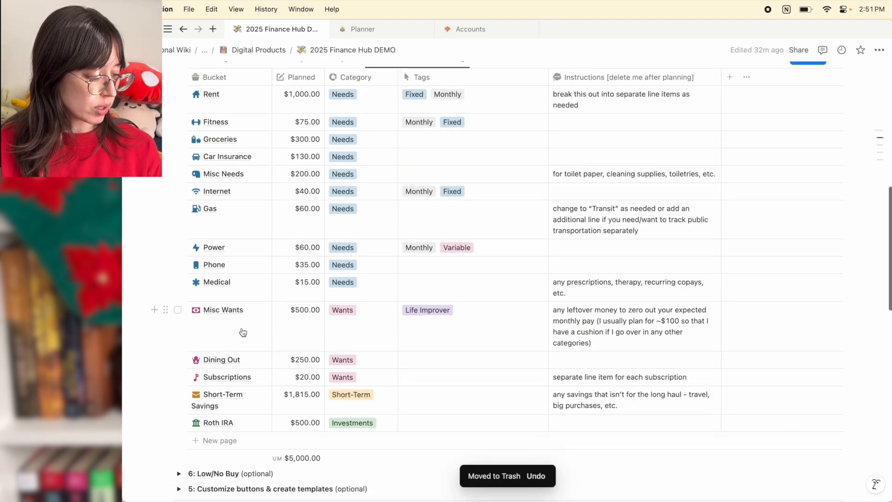
Collapse the Create a budget instructions and renumber the Low/No Buy heading as 4
scroll(243, 332, up, 3)
scroll(243, 333, up, 2)
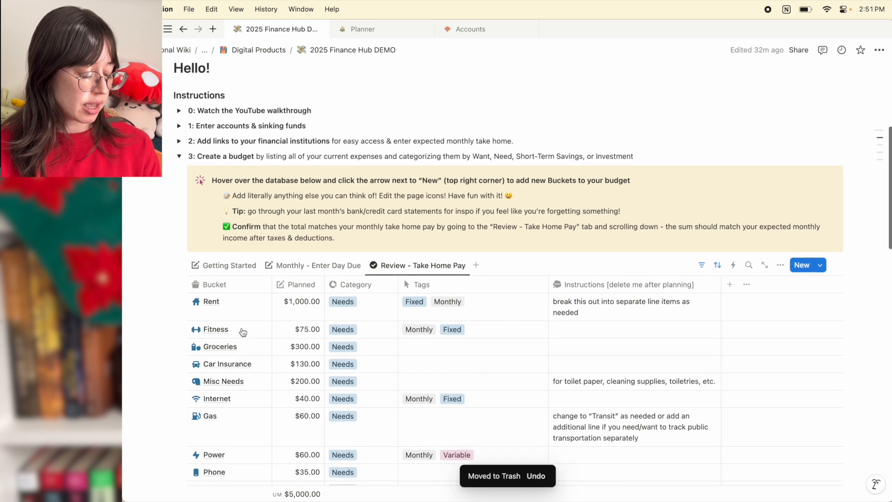
scroll(243, 333, up, 1)
click(179, 164)
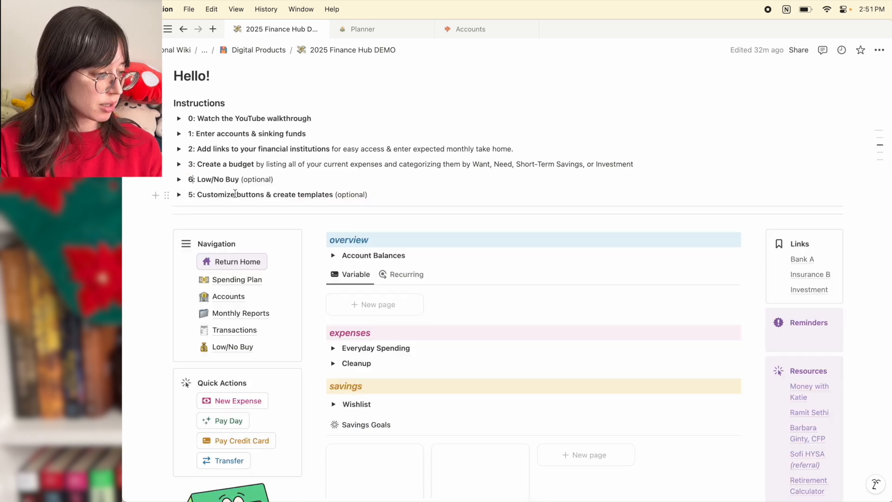
key(BackSpace)
text(4)
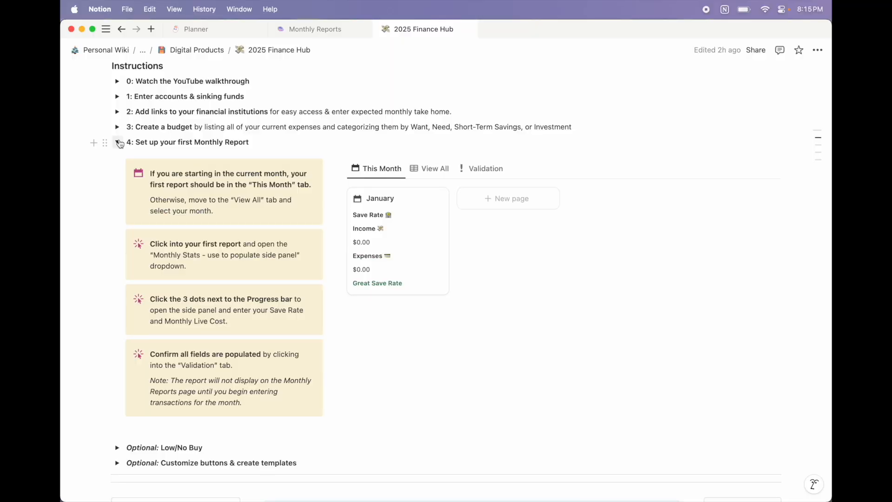
In the January monthly report, set the Save Rate to 20% and the Monthly Life Cost to $5,000, and check the Validation view
click(411, 228)
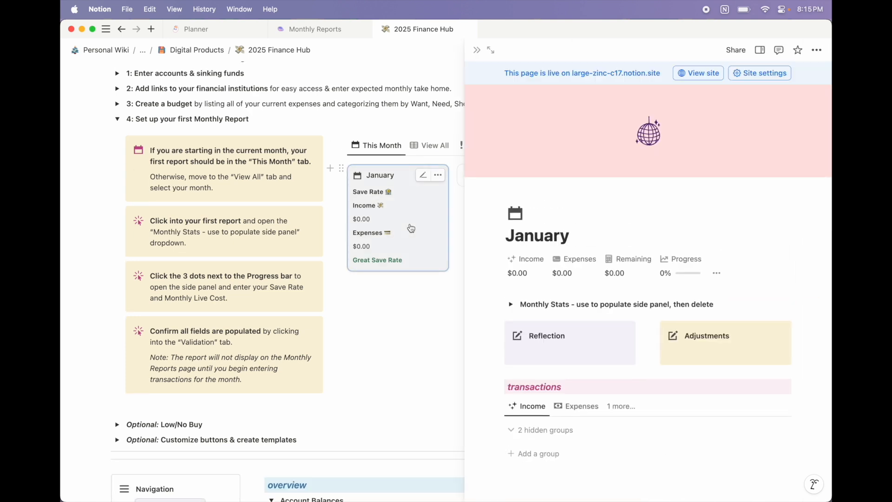
click(510, 306)
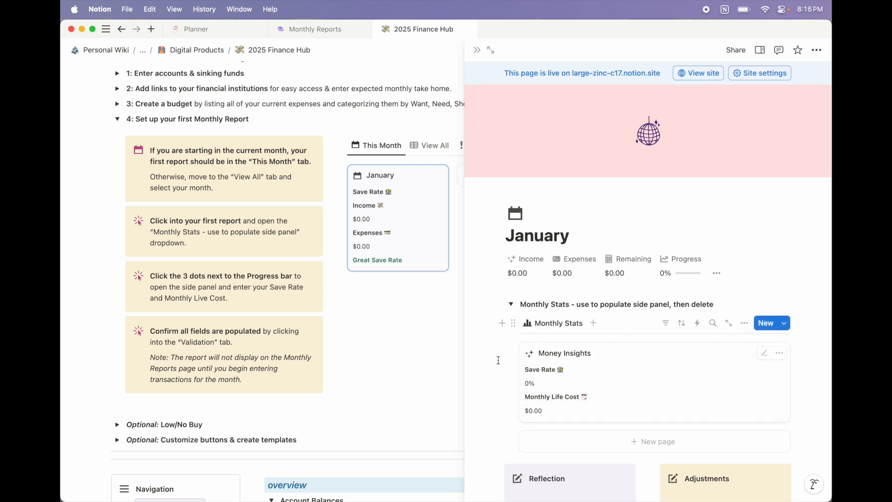
click(717, 275)
click(716, 89)
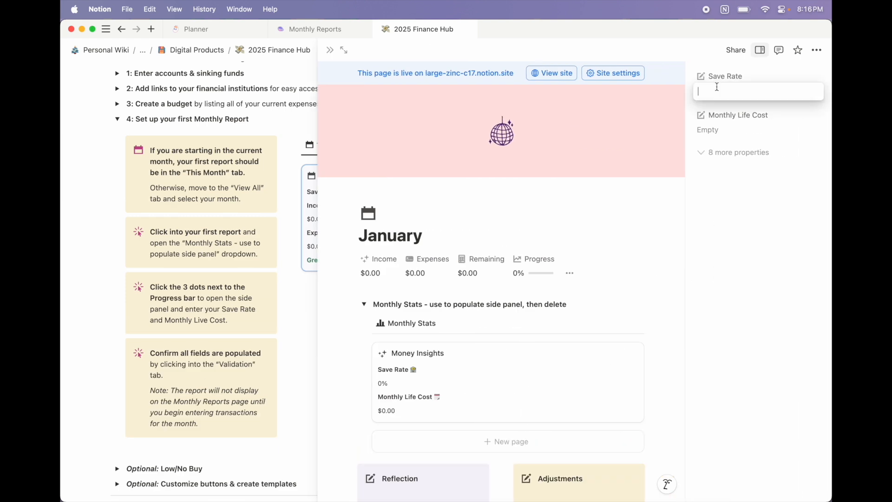
text(20)
key(Tab)
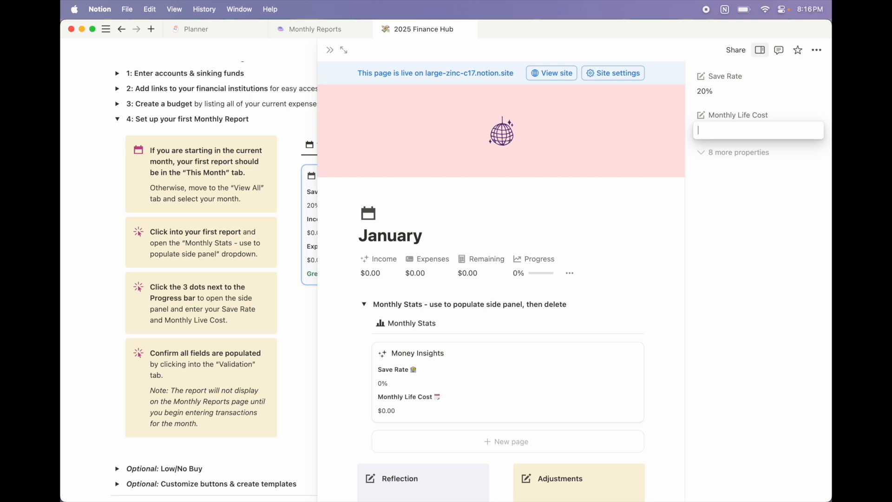
text(5000)
key(Return)
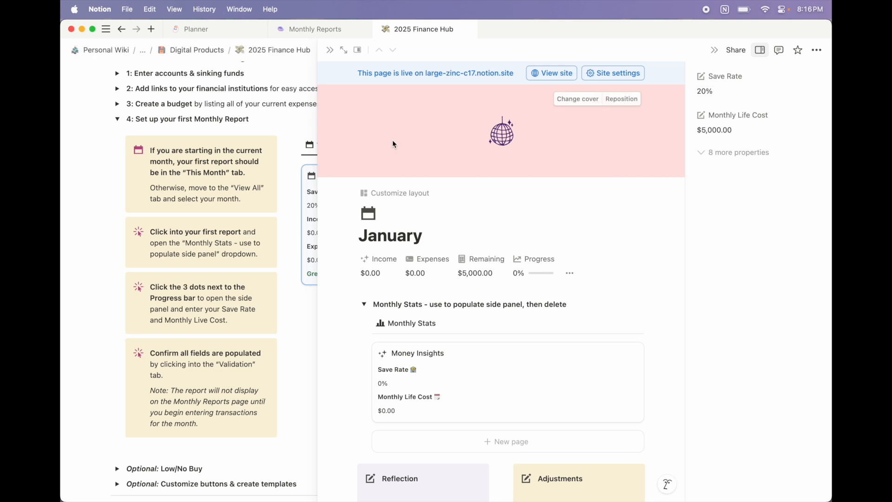
click(330, 49)
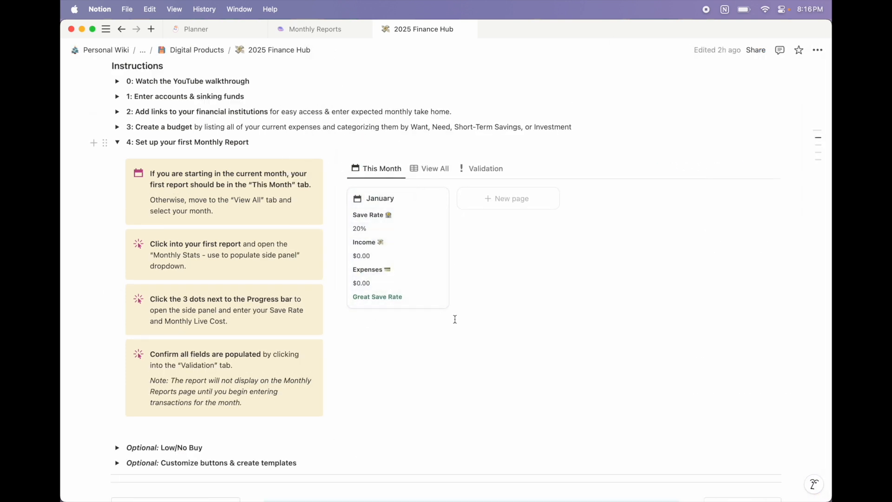
click(484, 174)
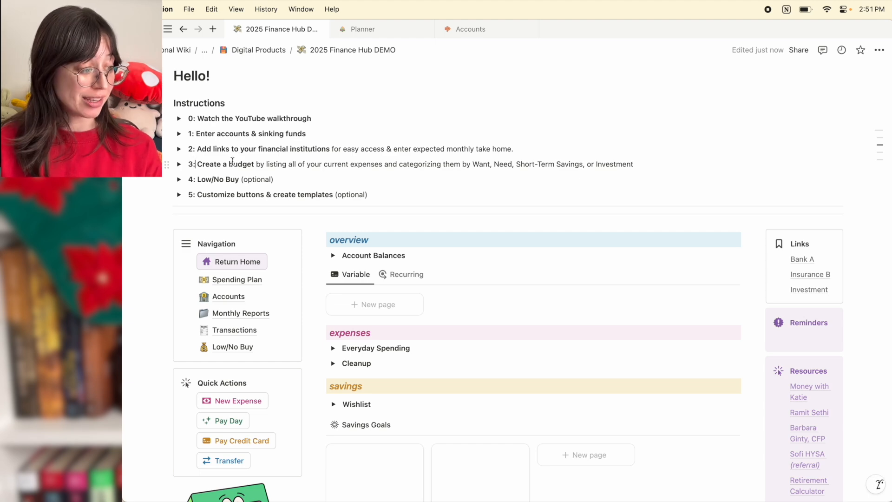
Examine the optional Low/No Buy instructions and the deletion option for the Low/No Buy link in the navigation menu
click(179, 179)
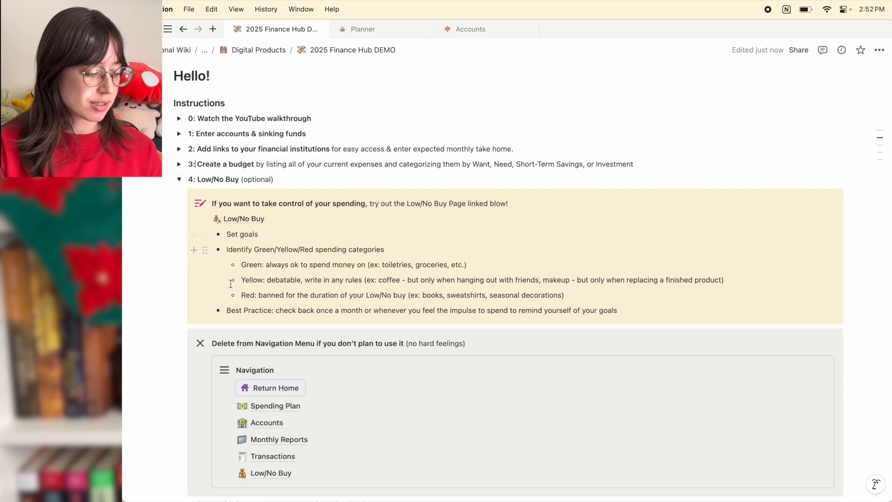
scroll(260, 353, down, 5)
right_click(270, 365)
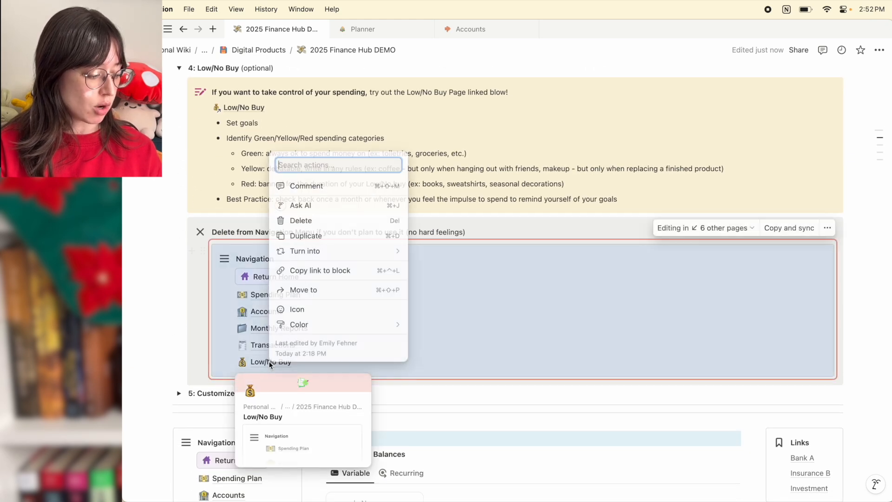
key(Escape)
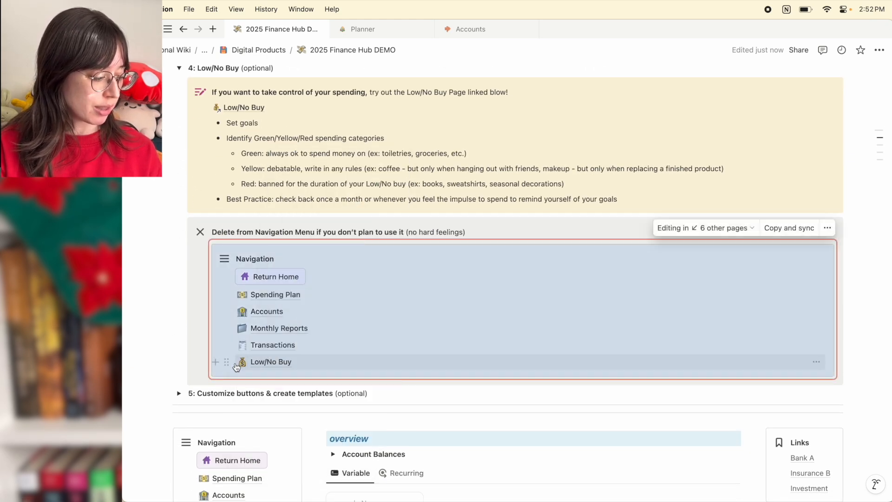
click(227, 364)
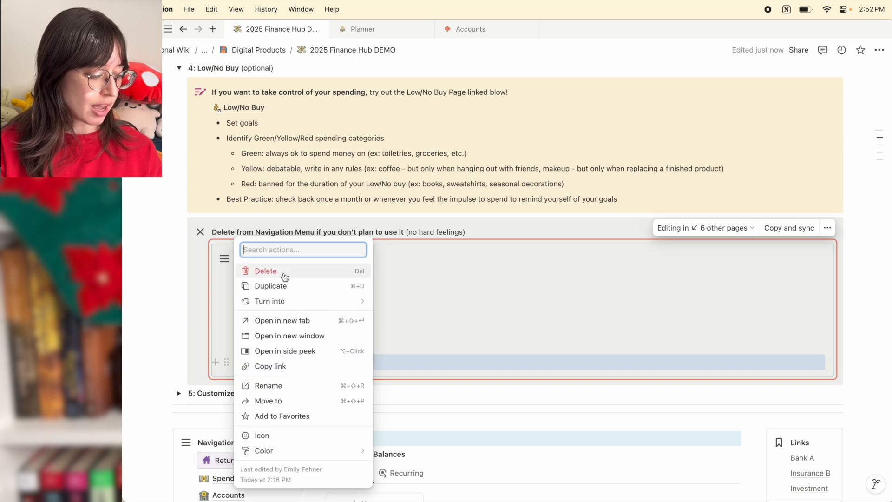
key(Escape)
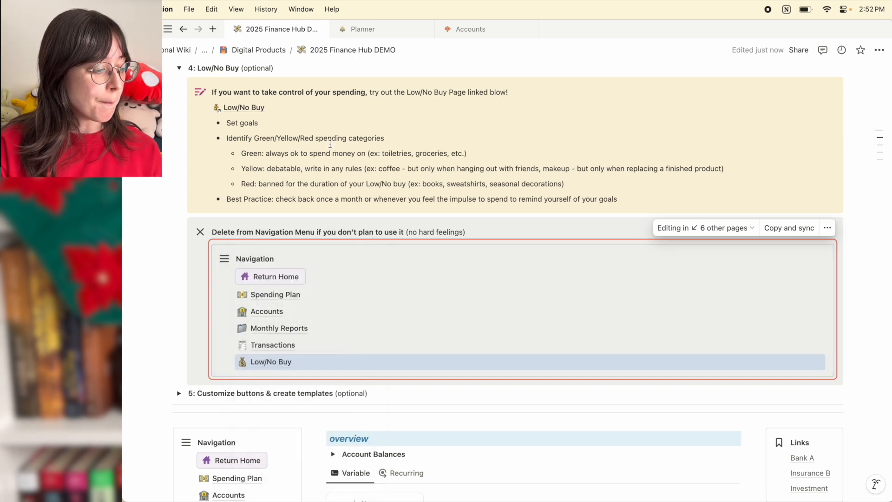
Open the Low/No Buy page and examine its Green, Yellow and Red lists and the Removed section
scroll(329, 144, up, 3)
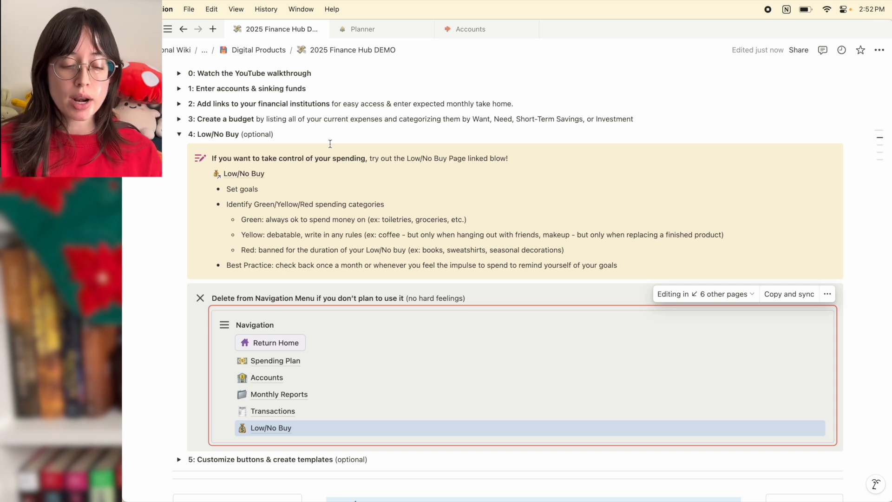
click(254, 175)
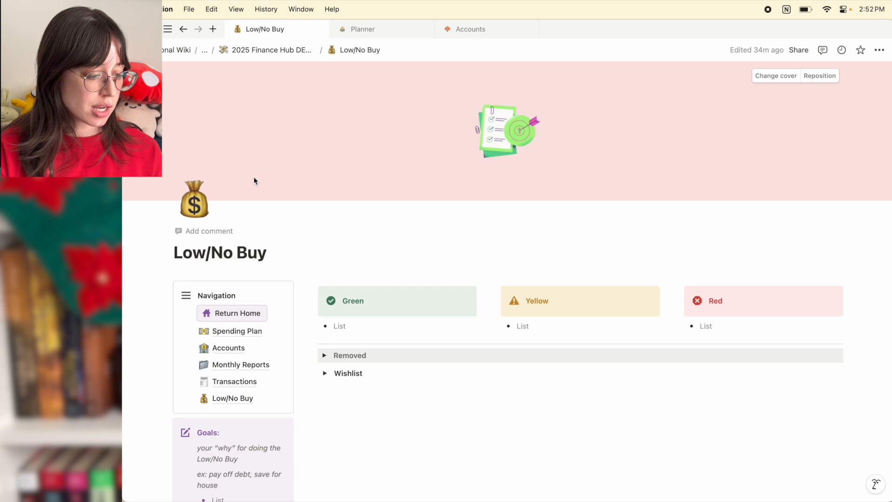
scroll(282, 228, down, 3)
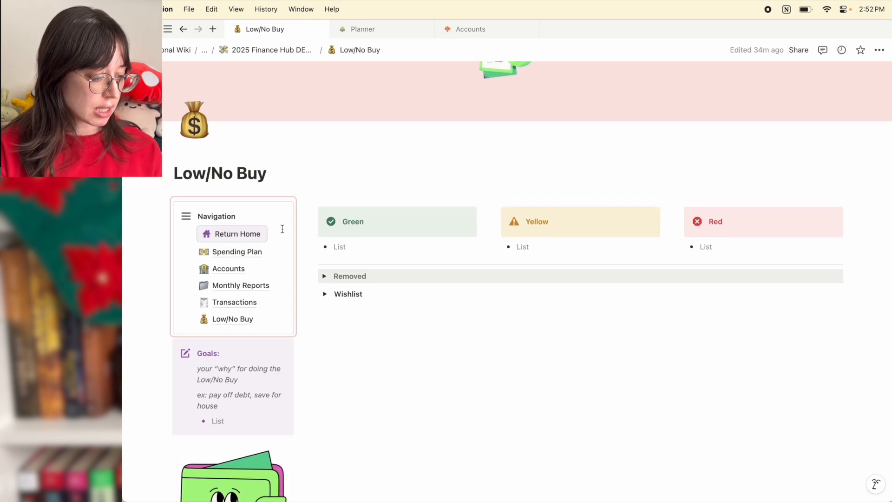
click(348, 249)
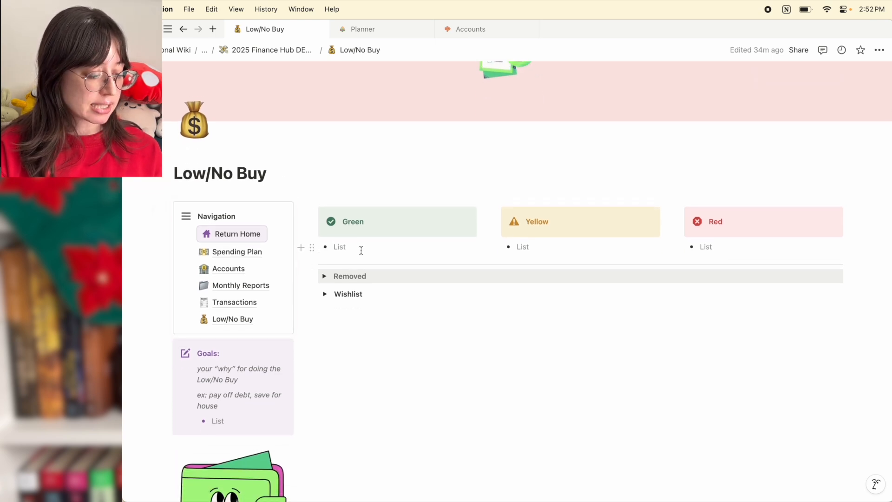
click(389, 246)
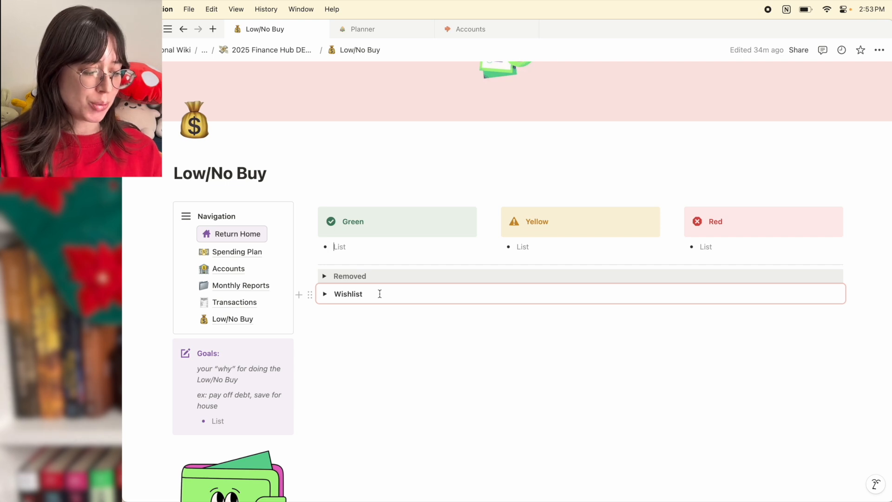
click(539, 251)
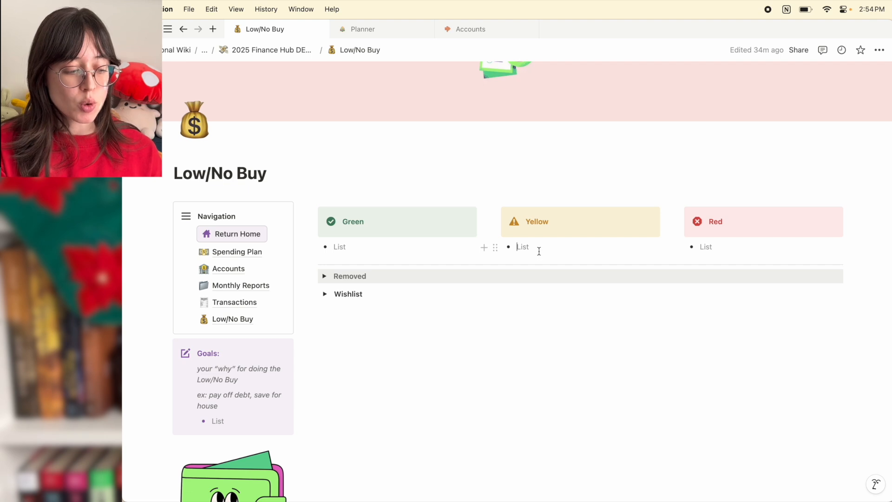
click(720, 250)
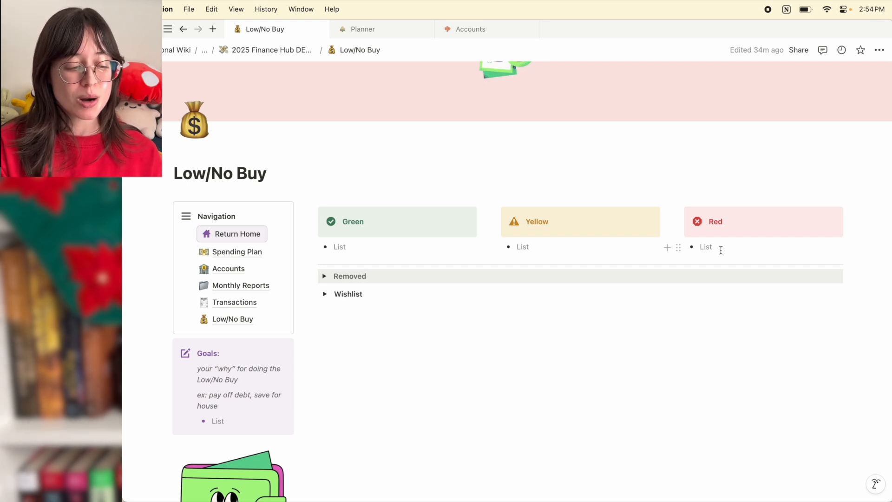
click(323, 276)
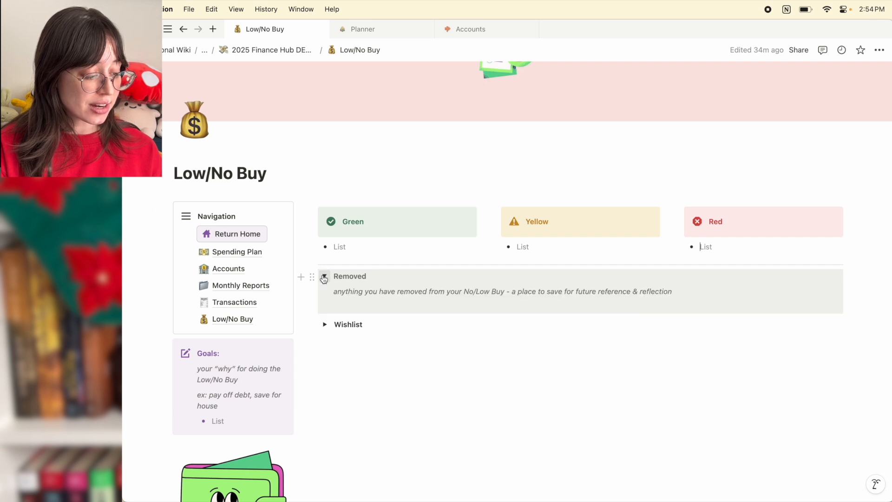
click(323, 277)
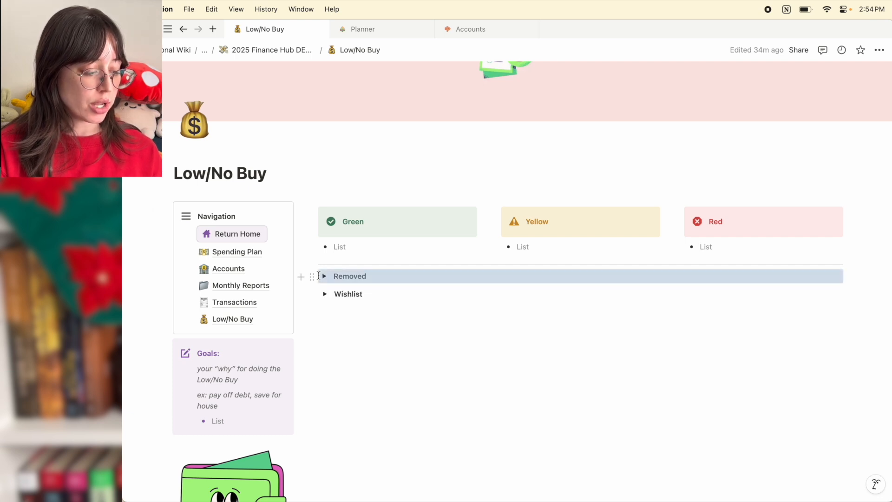
click(324, 276)
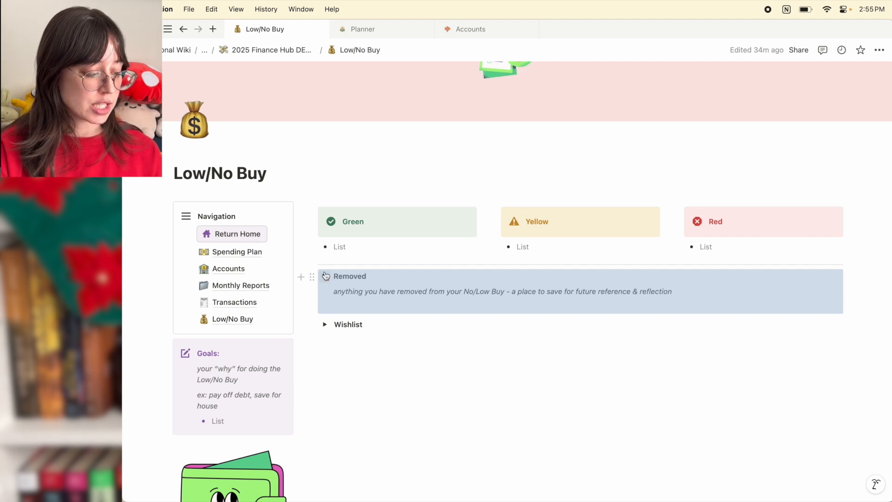
click(324, 277)
Add "dining out" to the Yellow list, and move that item into the Removed section
click(547, 244)
text(dining out)
key(Return)
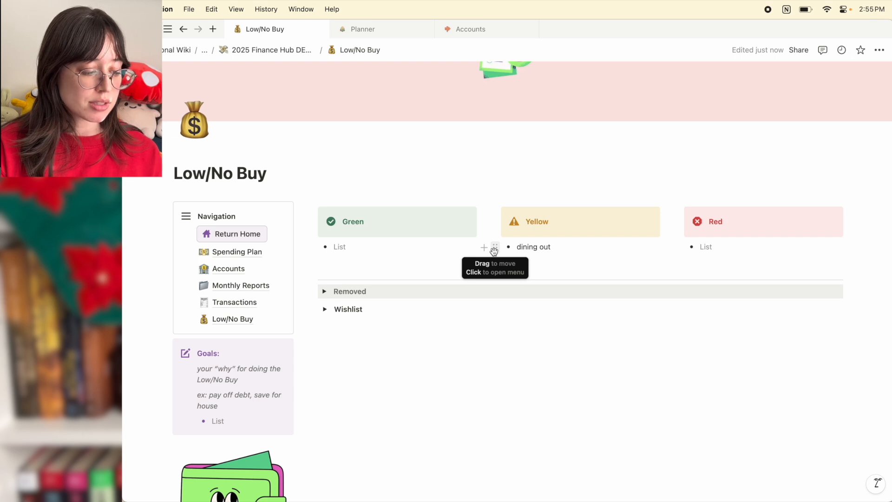
drag(494, 250, 447, 291)
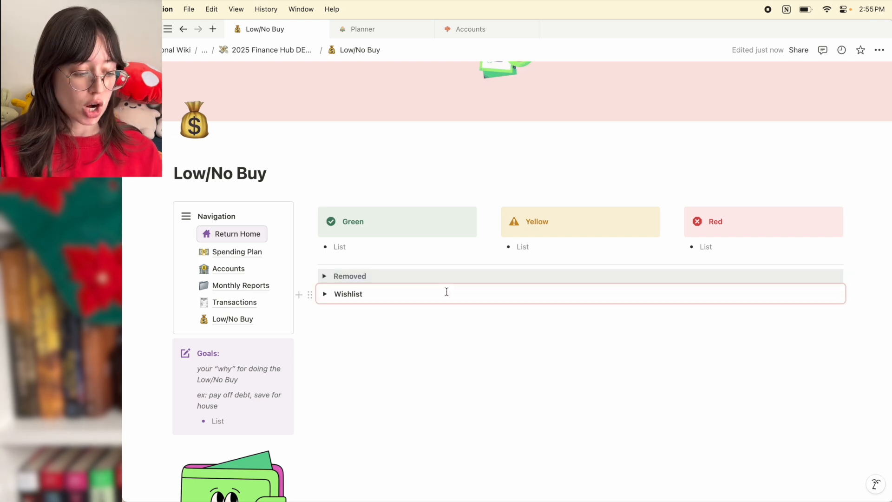
click(324, 276)
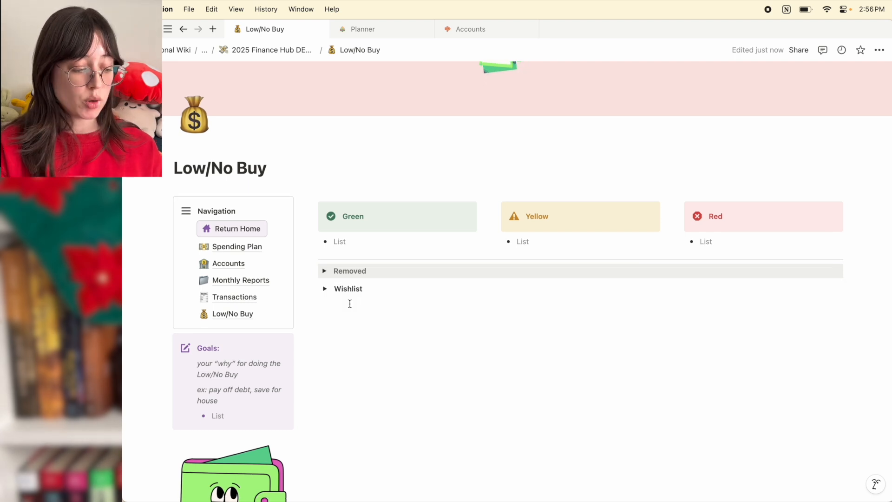
Examine the Wishlist section and the target of its external wishlist link, and collapse the section
click(324, 289)
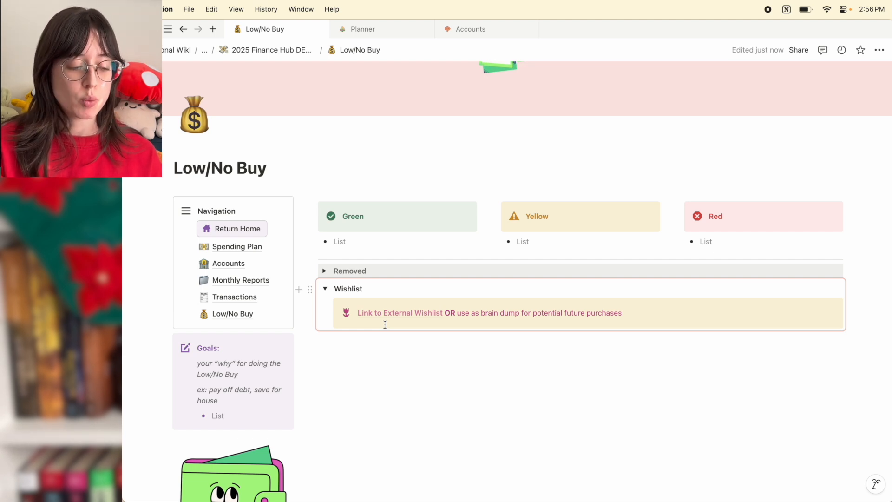
mouse_move(391, 318)
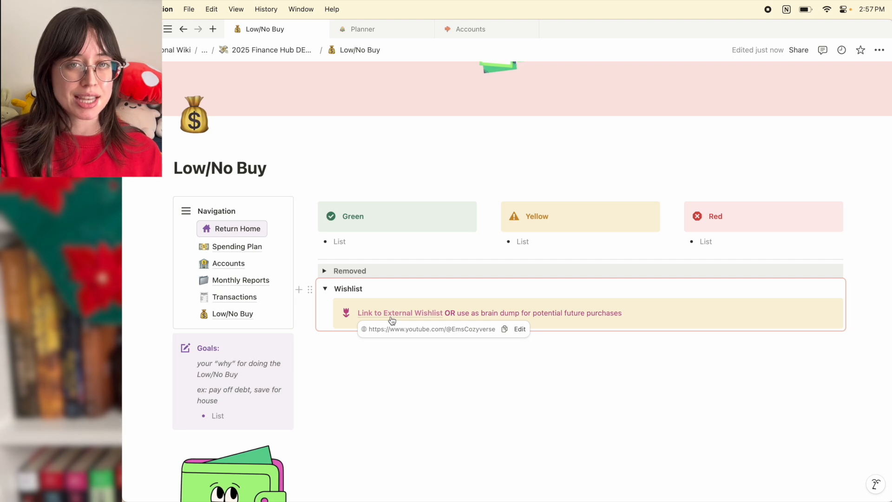
click(325, 288)
Back on the Finance Hub page, collapse the Low/No Buy instructions and expand the Customize buttons & create templates instructions
key(super+bracketleft)
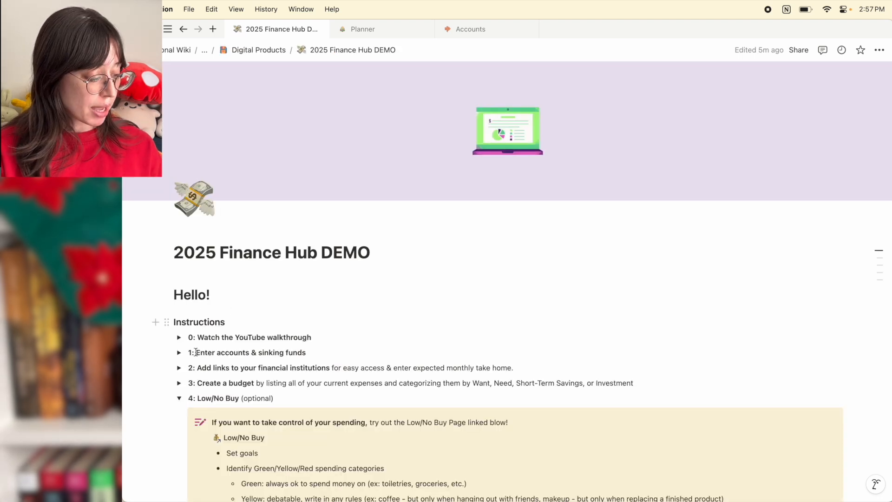
click(179, 398)
scroll(240, 343, down, 1)
scroll(240, 342, down, 3)
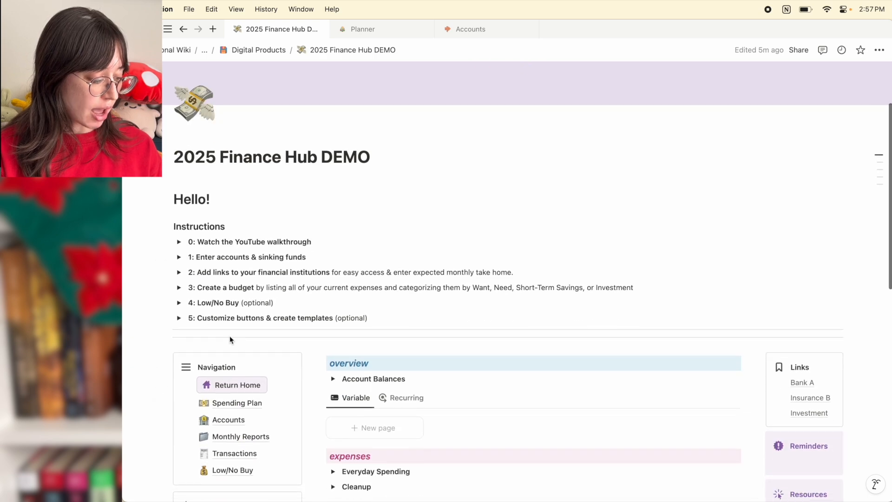
click(179, 319)
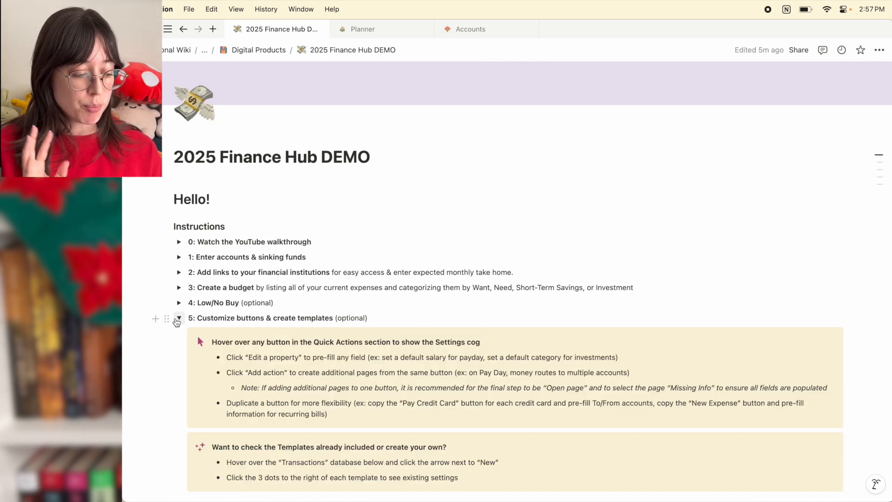
scroll(281, 363, down, 5)
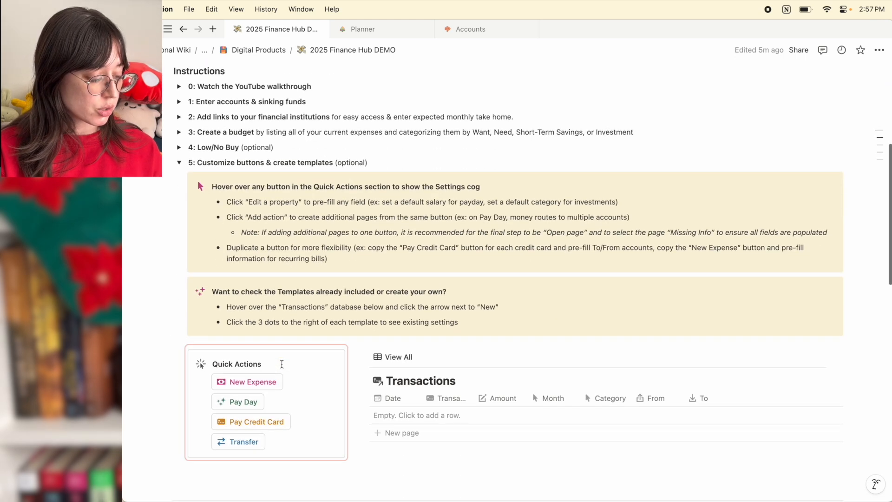
Edit the New Expense quick action so the Month property is pre-filled with Dec24 TEST
mouse_move(227, 347)
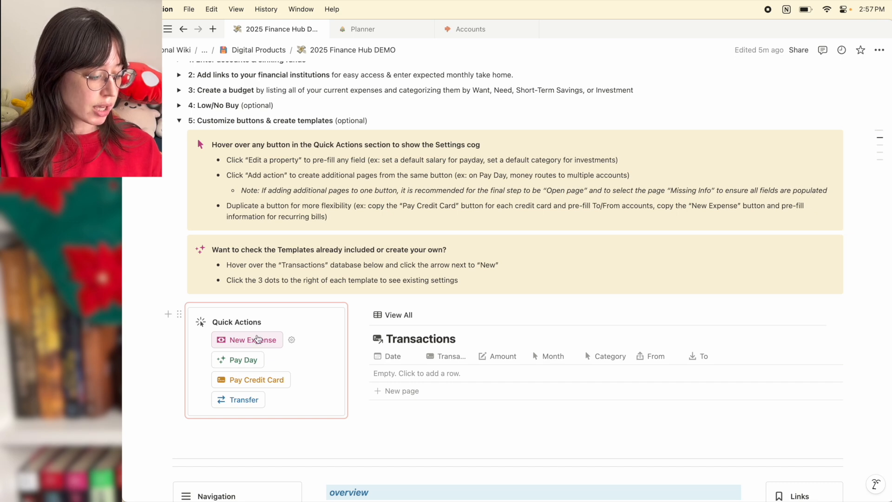
click(291, 341)
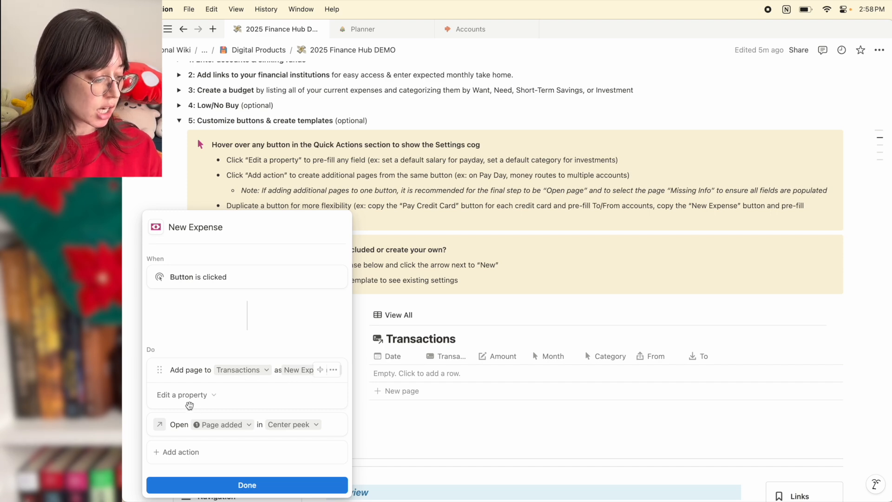
click(190, 401)
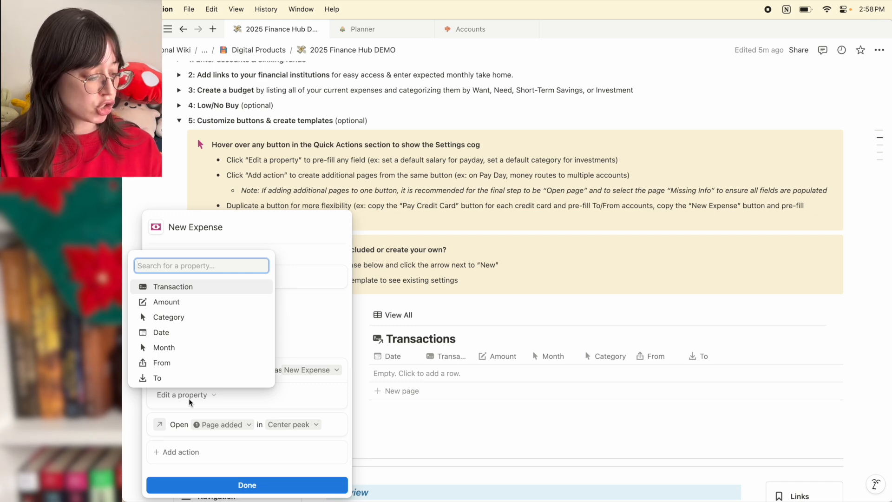
click(163, 347)
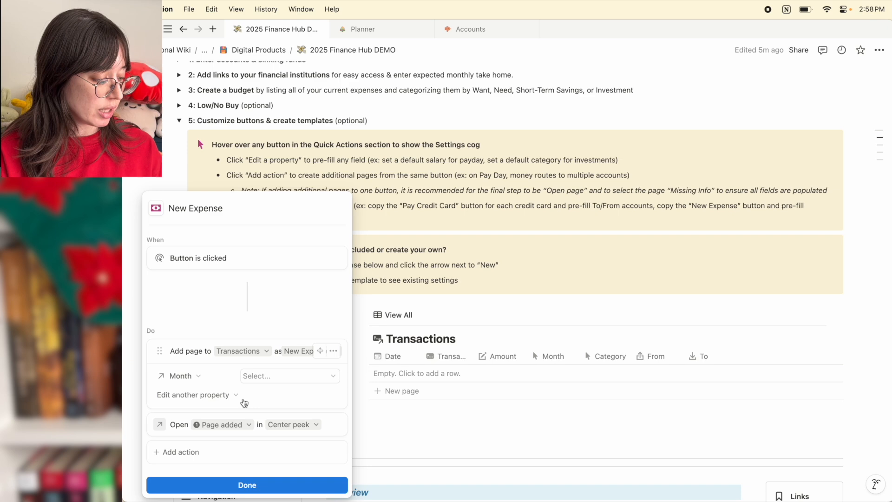
click(257, 379)
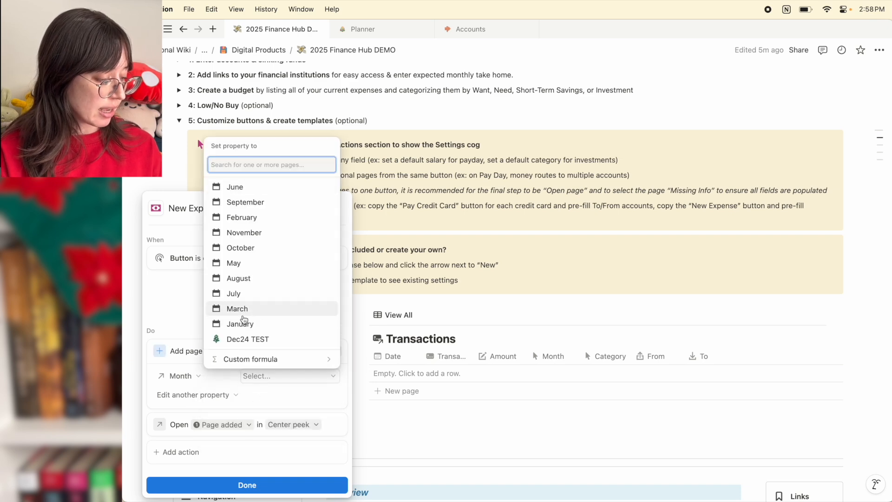
click(247, 339)
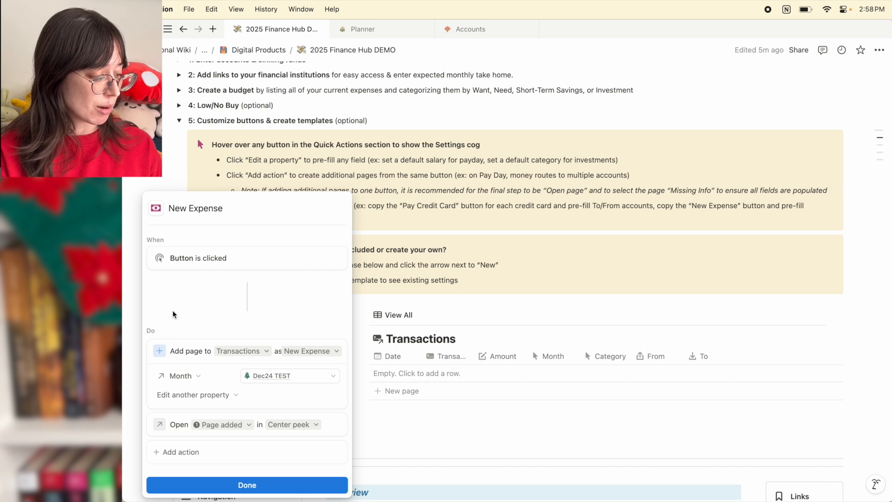
Rename the New Expense button as Dec Expense, give it a pink tree icon, and save the button
double_click(176, 208)
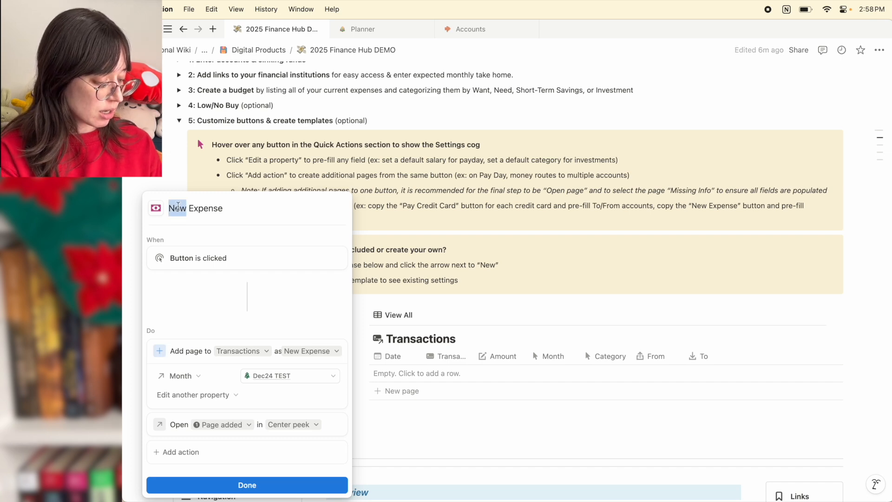
text(Dec)
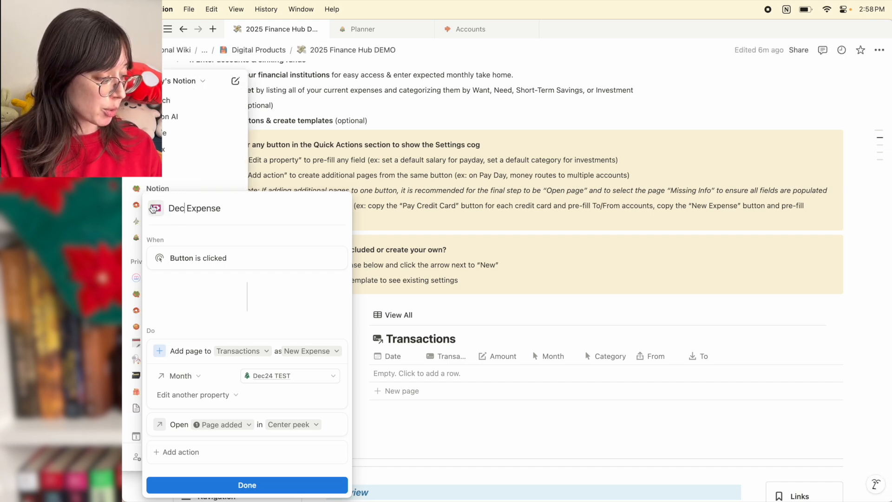
click(155, 208)
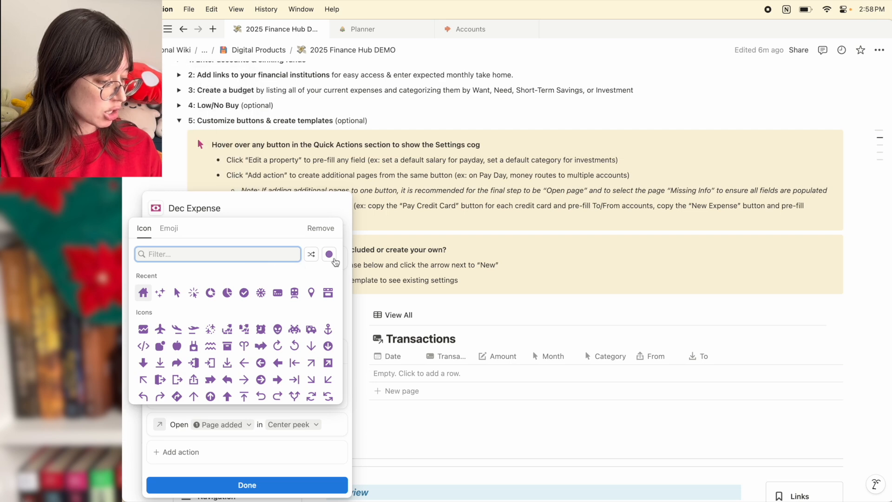
click(329, 254)
click(343, 287)
click(177, 256)
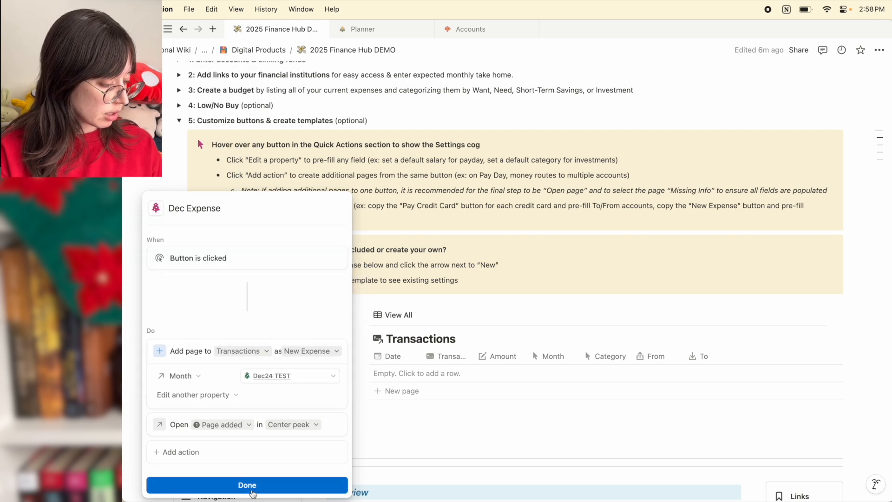
click(250, 488)
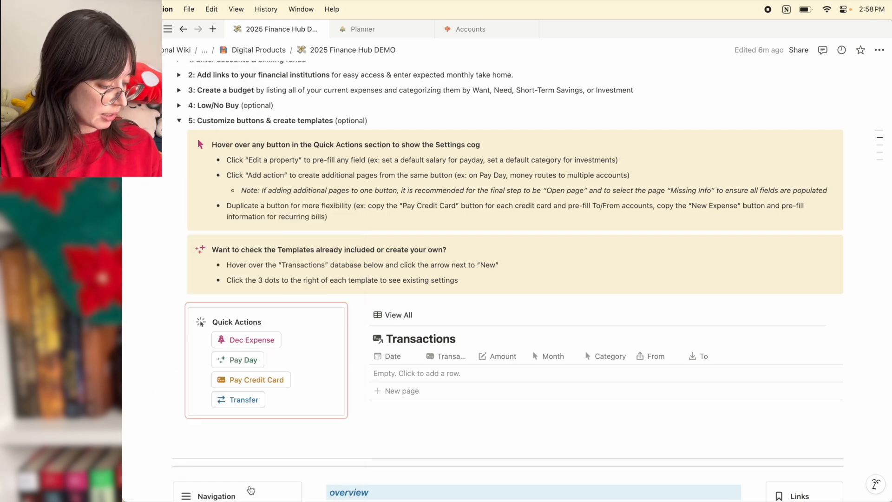
Edit the Pay Day quick action and duplicate its add-page action until three New Income transactions are created
mouse_move(249, 345)
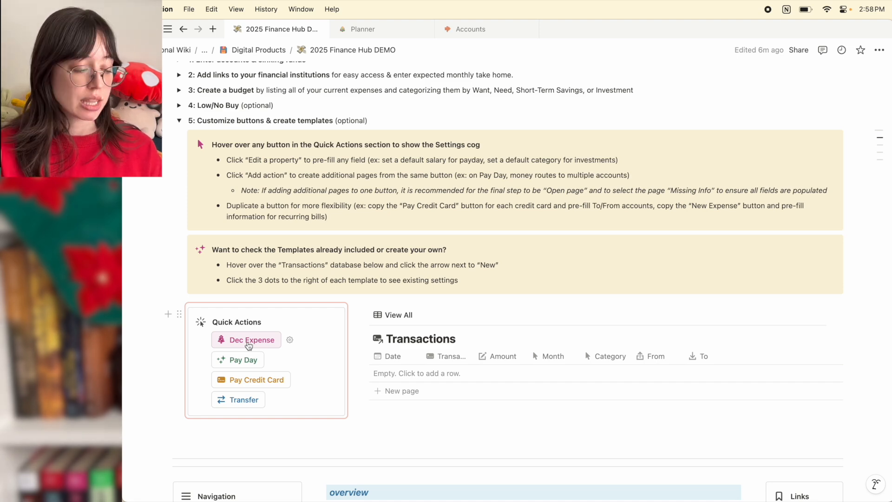
mouse_move(247, 363)
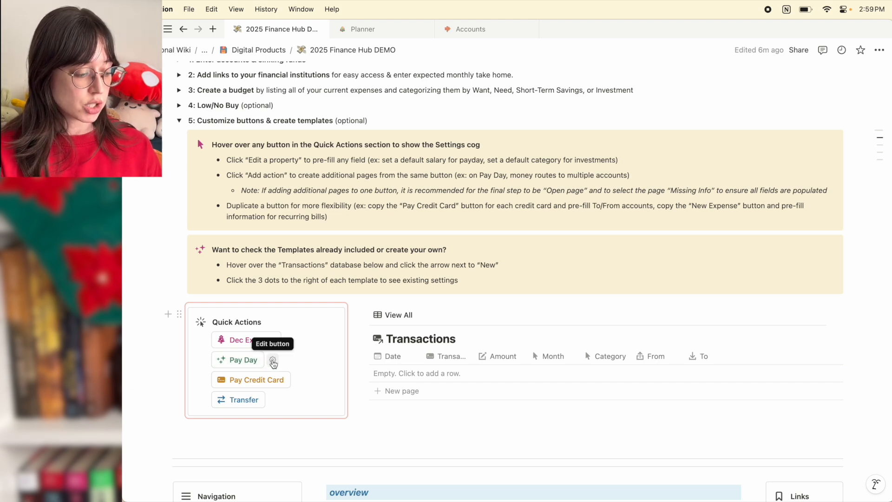
click(273, 362)
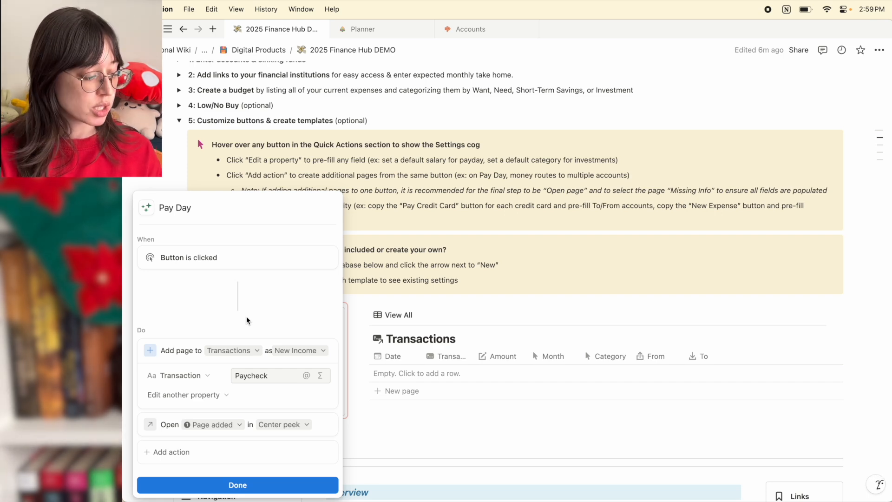
click(324, 350)
click(318, 318)
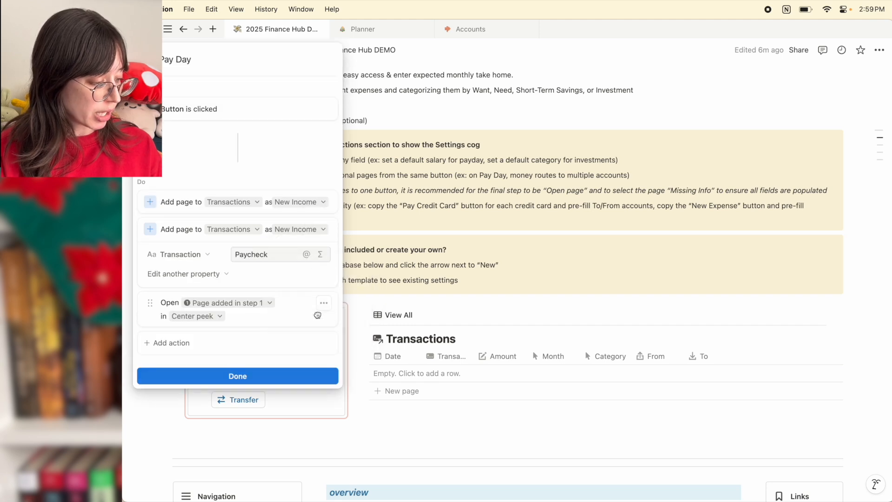
click(323, 229)
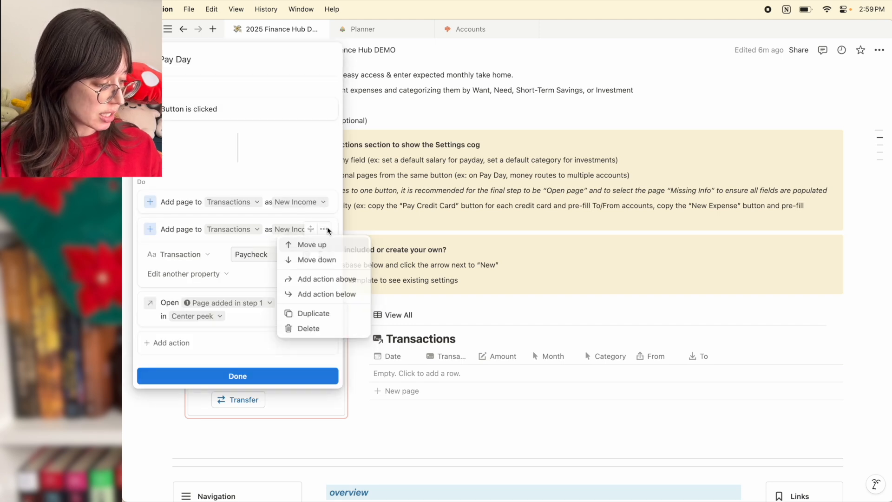
click(314, 314)
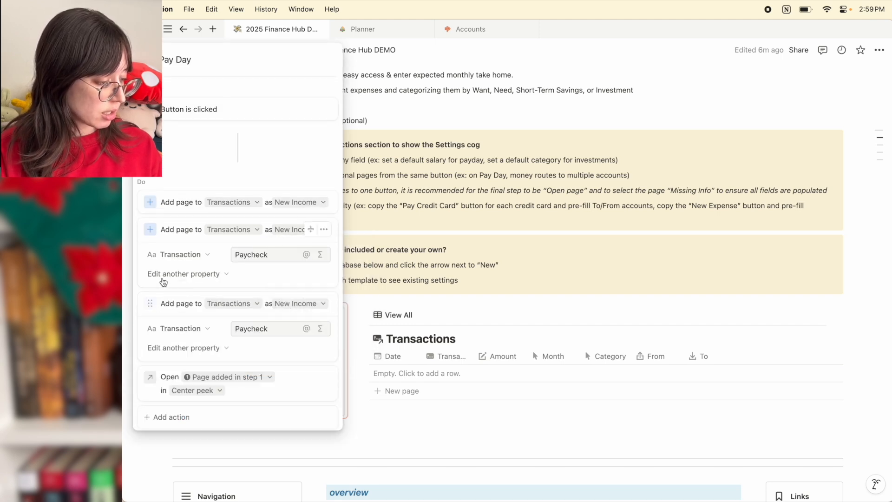
click(150, 229)
click(149, 257)
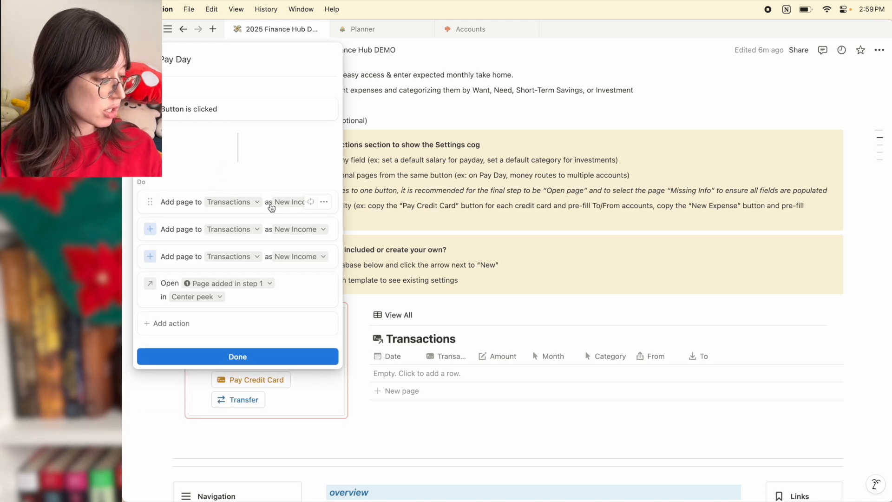
In the first add-page action, title the transaction Paycheck - Checking and pre-fill its To account with Sofi Checking
click(149, 201)
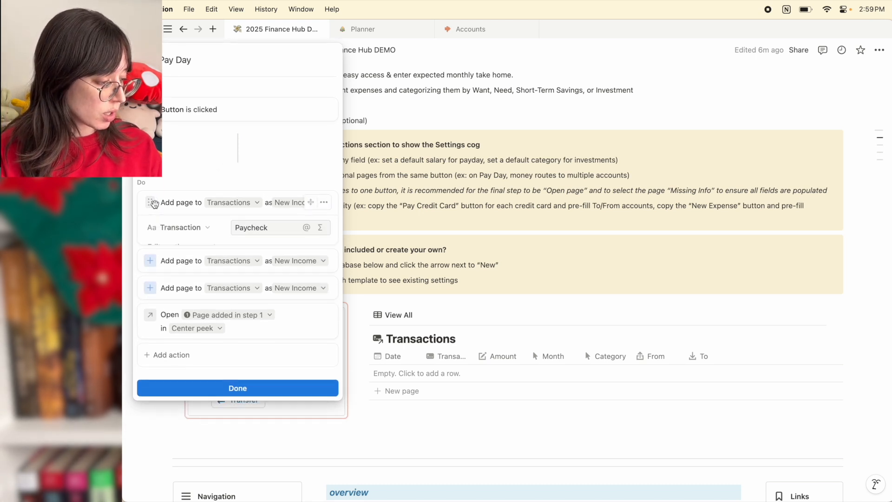
click(268, 227)
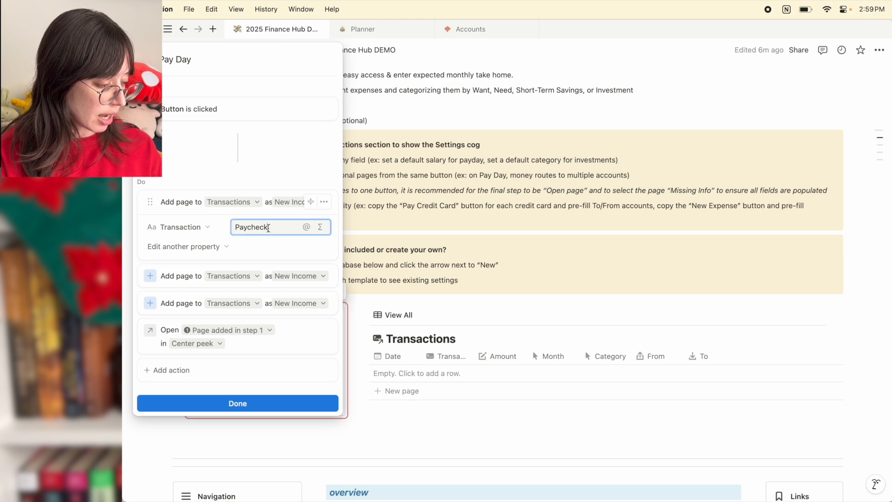
text(-)
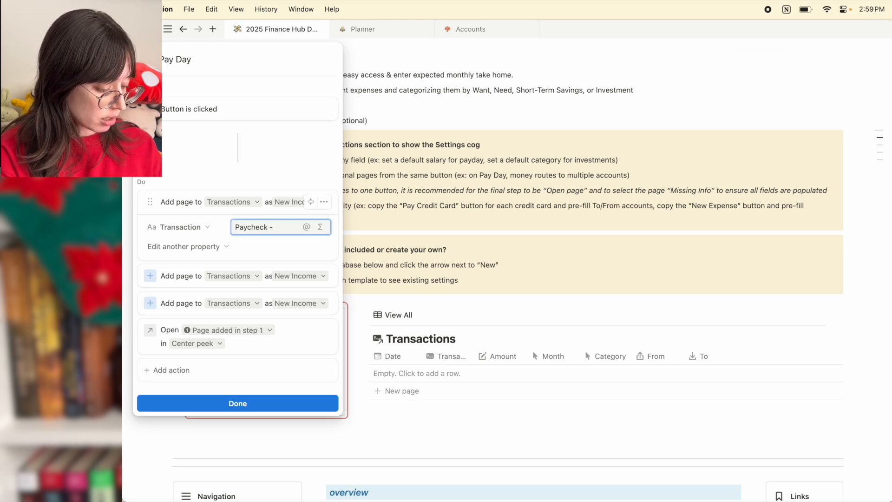
text( Checking)
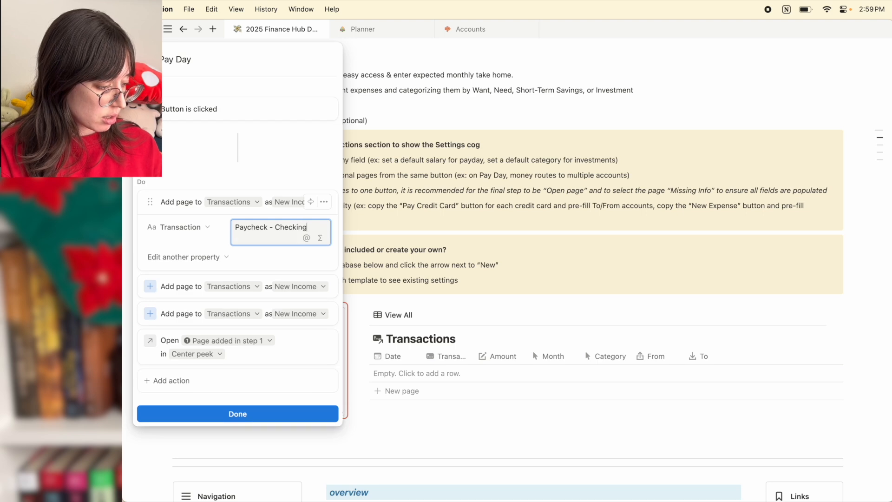
click(194, 257)
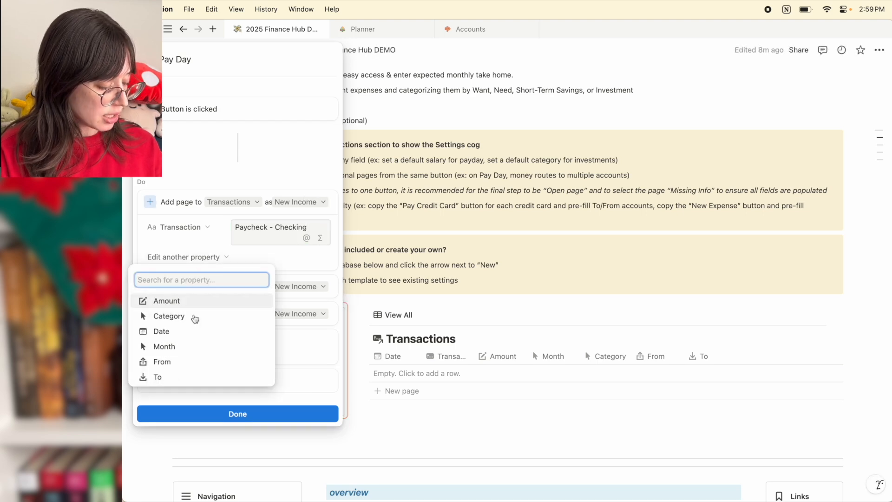
click(179, 376)
click(245, 259)
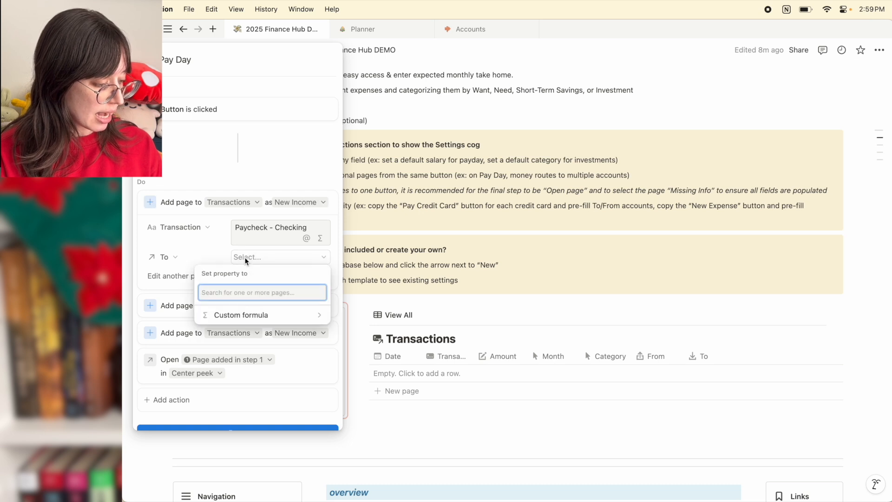
click(259, 346)
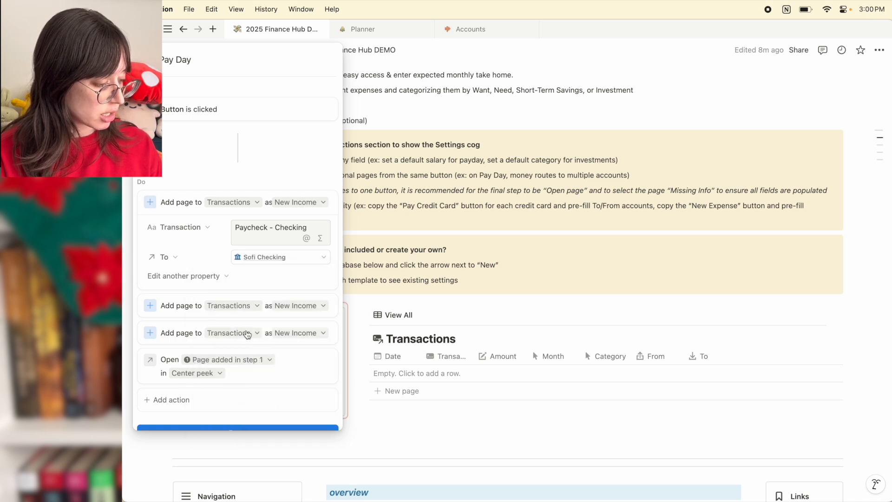
Pre-fill the Paycheck - Checking transaction's Amount with 4000 and collapse that action
click(197, 277)
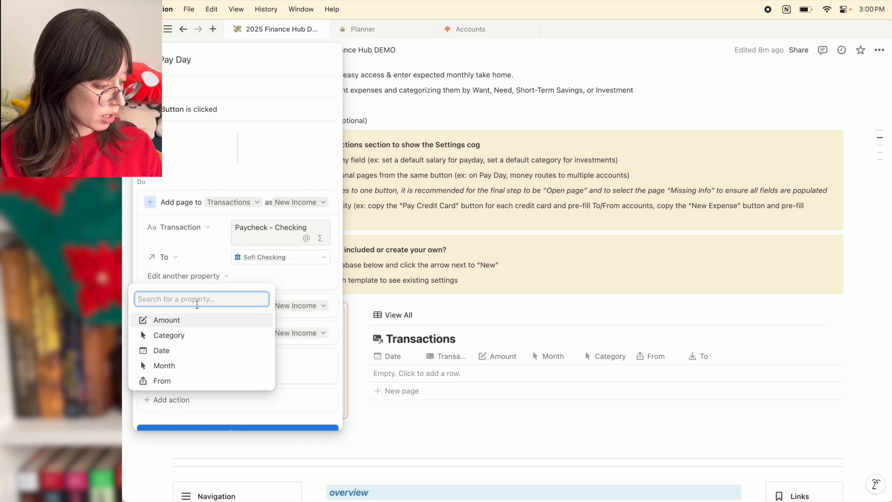
click(172, 319)
click(251, 277)
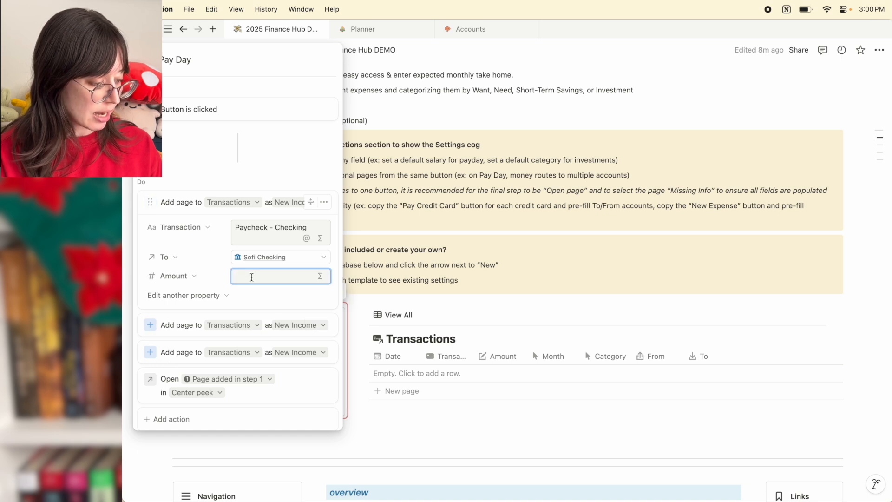
text(4000)
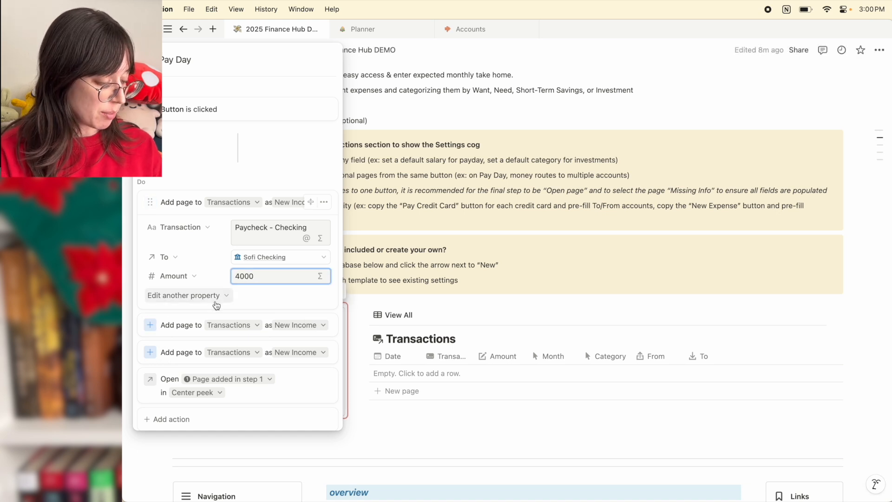
click(244, 289)
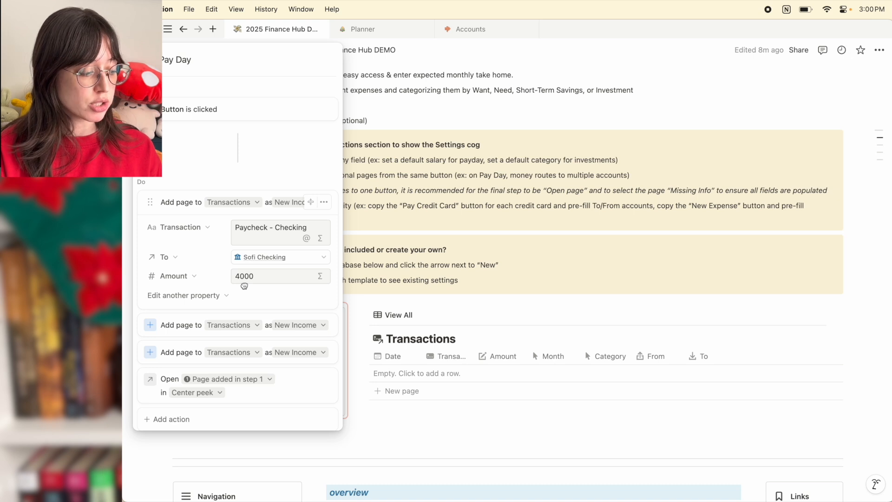
click(169, 198)
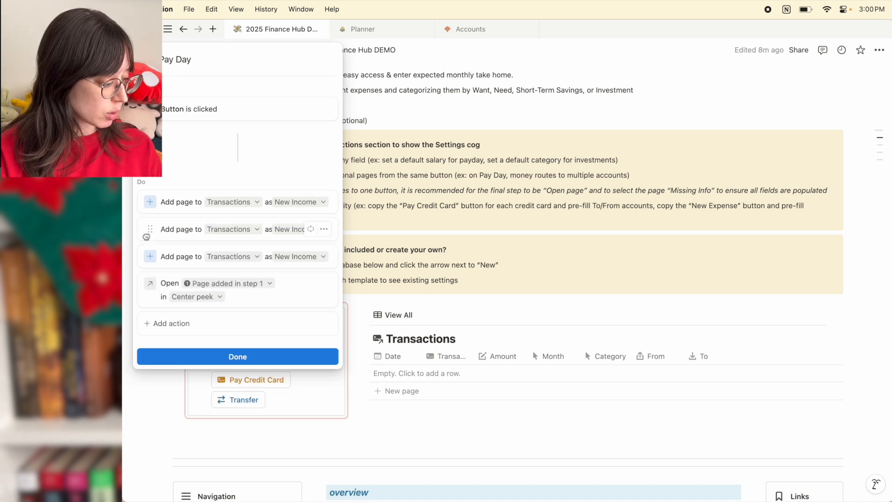
In the second add-page action, title the transaction Paycheck - Savings and pre-fill its Amount with 500
click(232, 229)
click(267, 256)
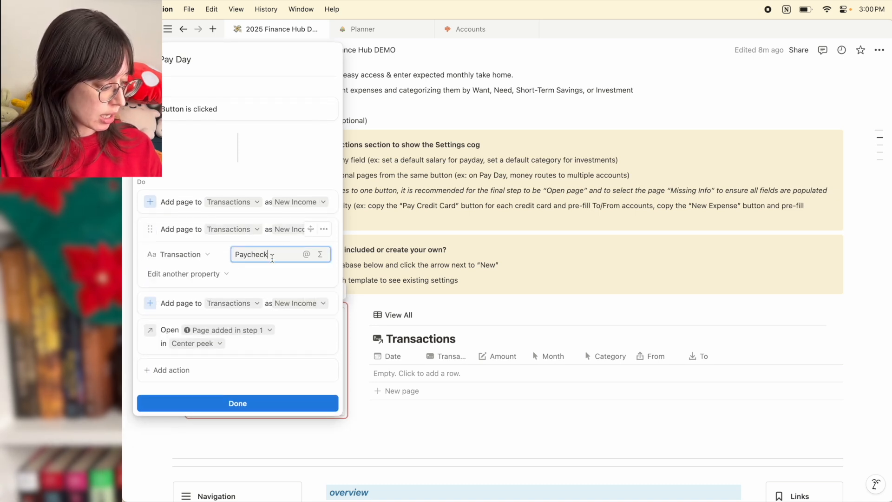
text(- Sa)
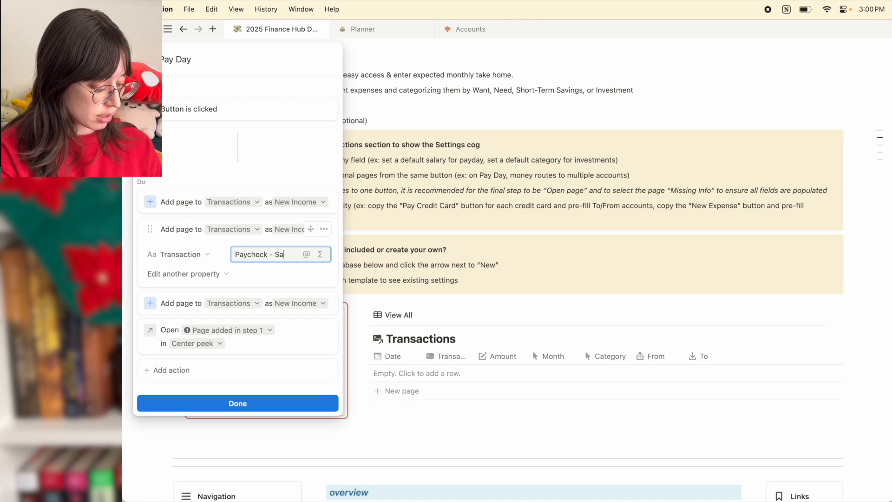
text(vings)
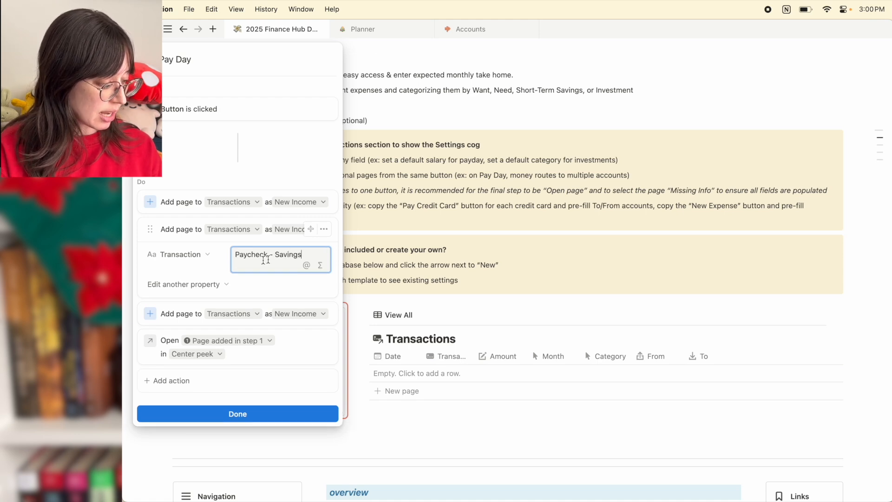
click(190, 284)
click(188, 328)
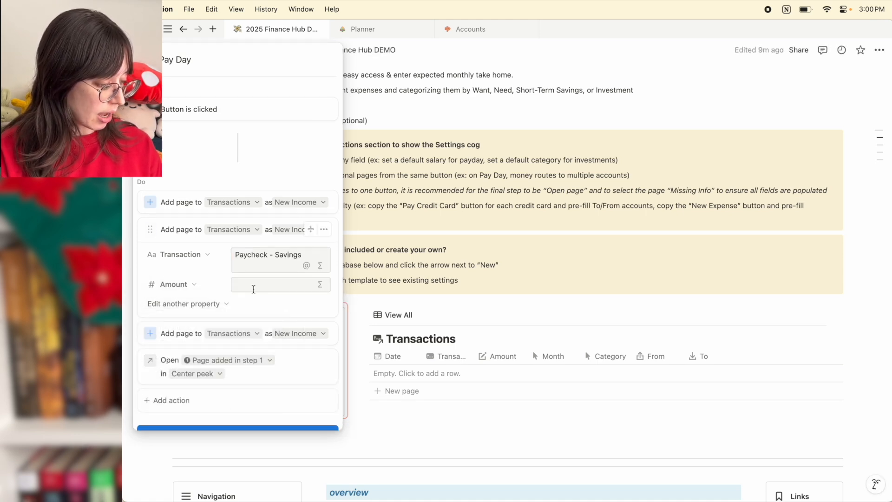
click(253, 285)
text(1)
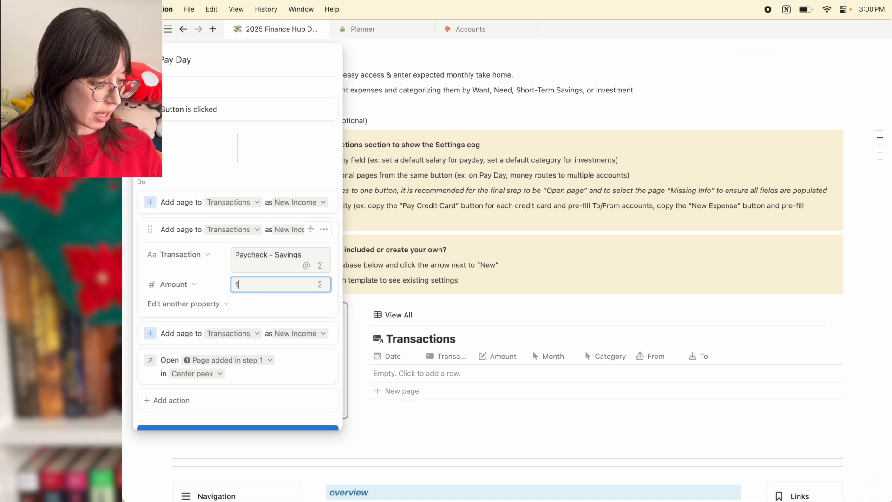
text(00)
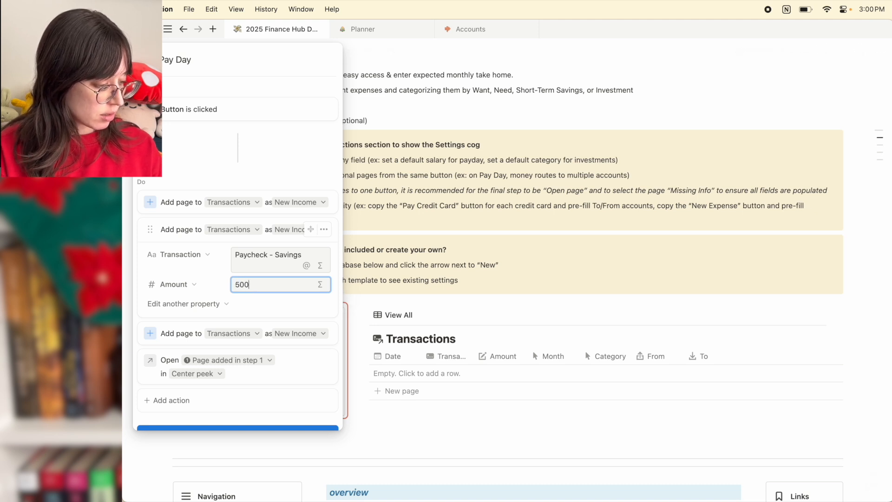
Pre-fill the Paycheck - Savings transaction's To account with Sofi Savings and collapse that action
click(203, 306)
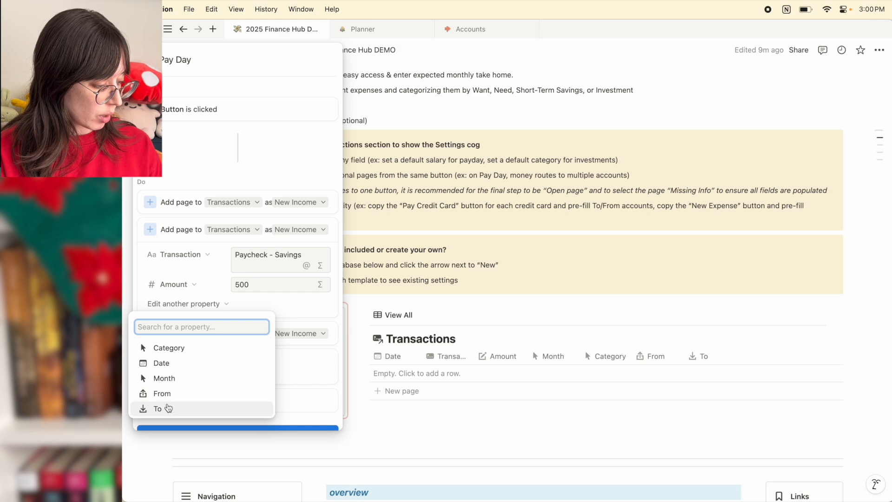
click(168, 408)
click(249, 306)
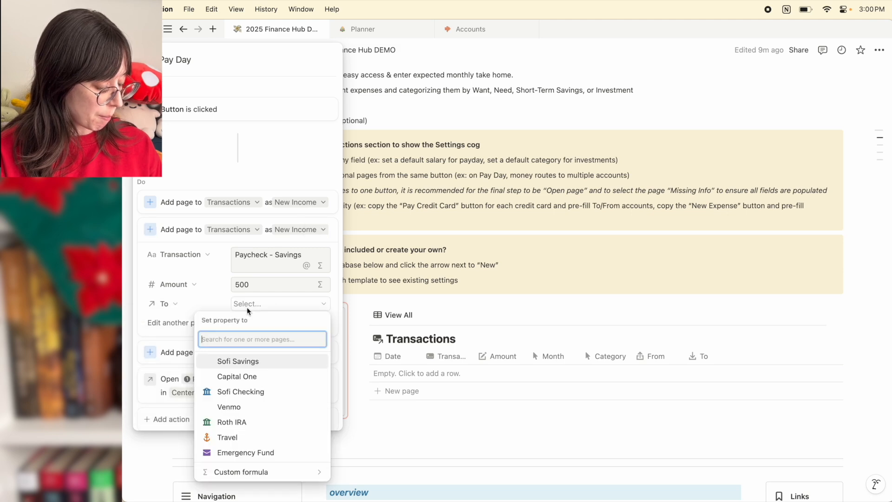
click(248, 360)
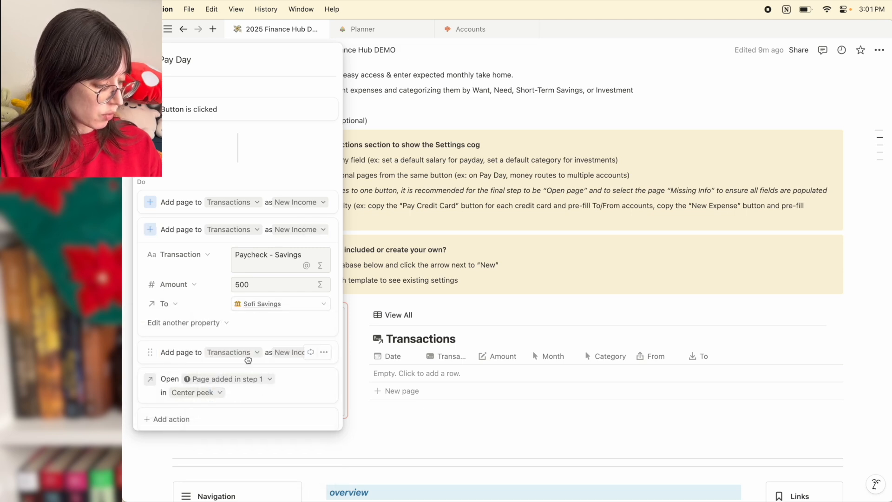
click(150, 229)
In the third add-page action, title the transaction Paycheck - Invest and pre-fill its Amount with 500
click(150, 257)
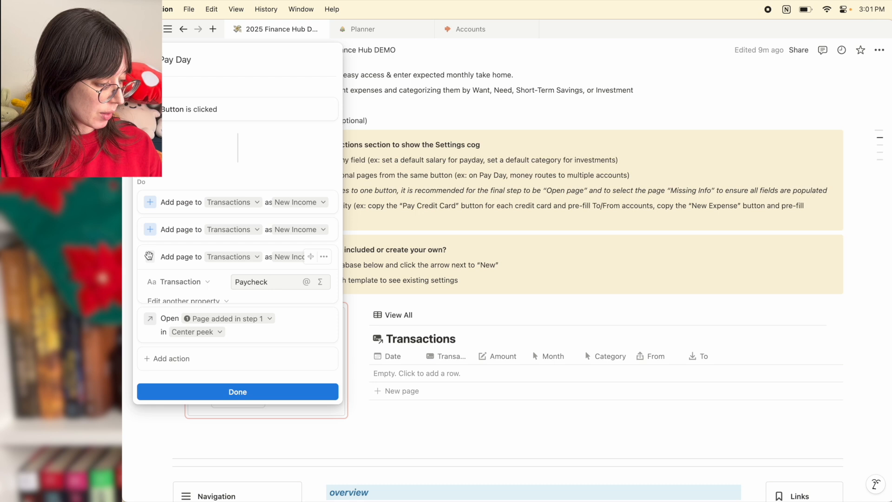
click(275, 282)
text(- Inv)
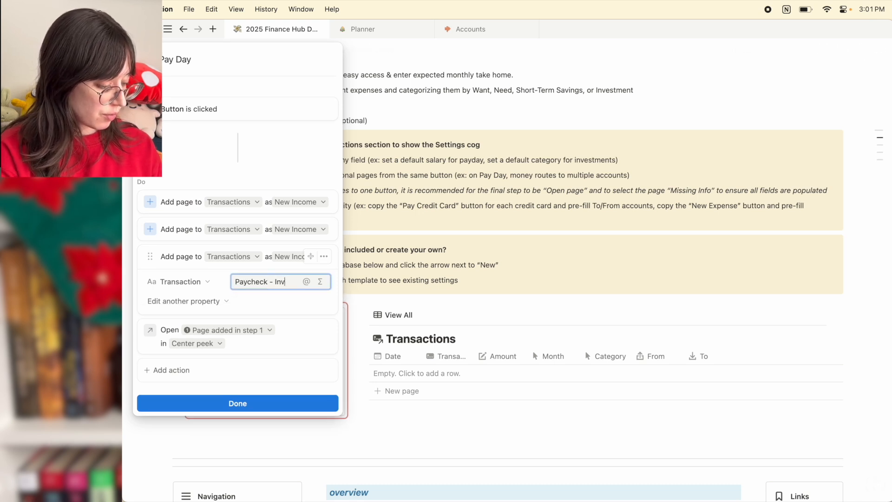
text(est)
click(211, 303)
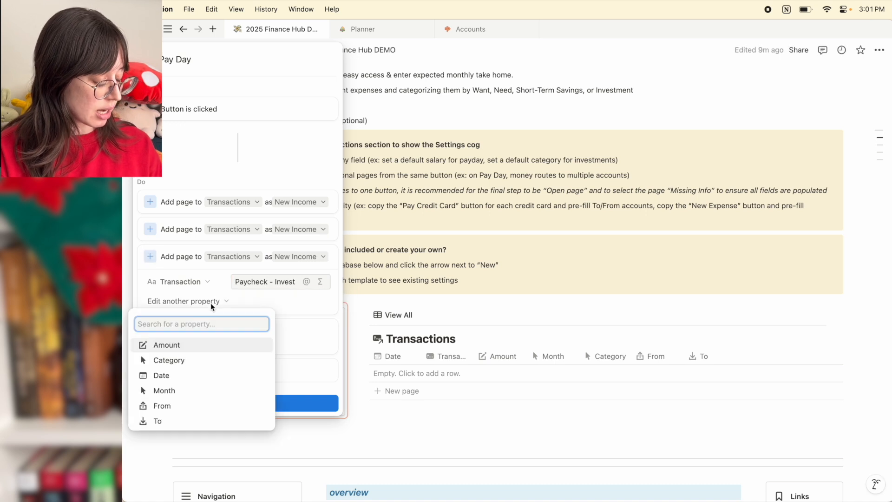
click(208, 344)
click(246, 302)
text(5)
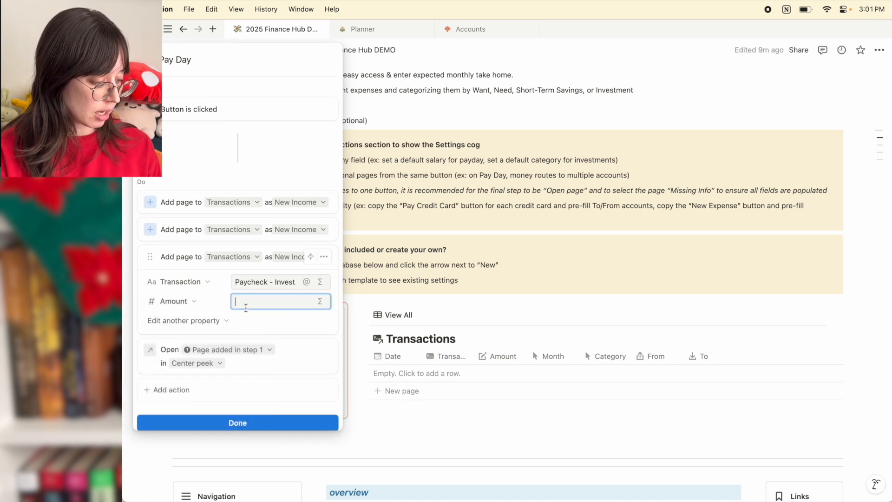
text(00)
Pre-fill the Paycheck - Invest transaction's To account with Roth IRA
click(186, 320)
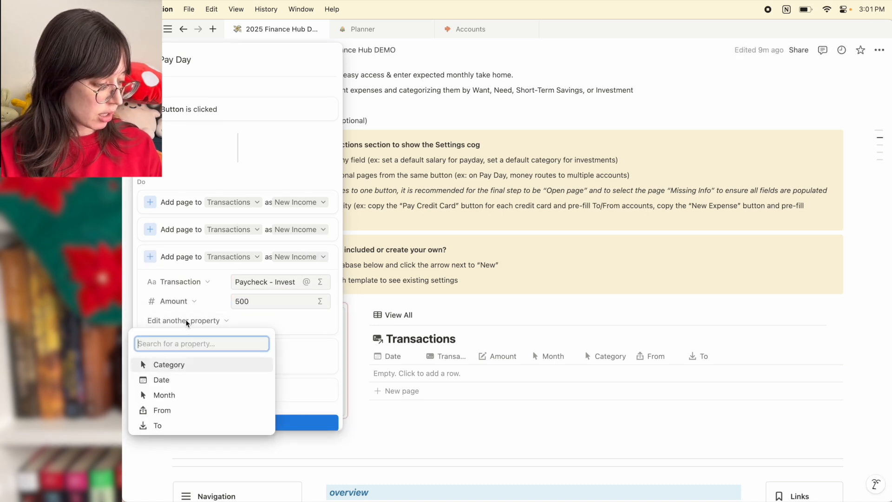
click(167, 424)
click(267, 325)
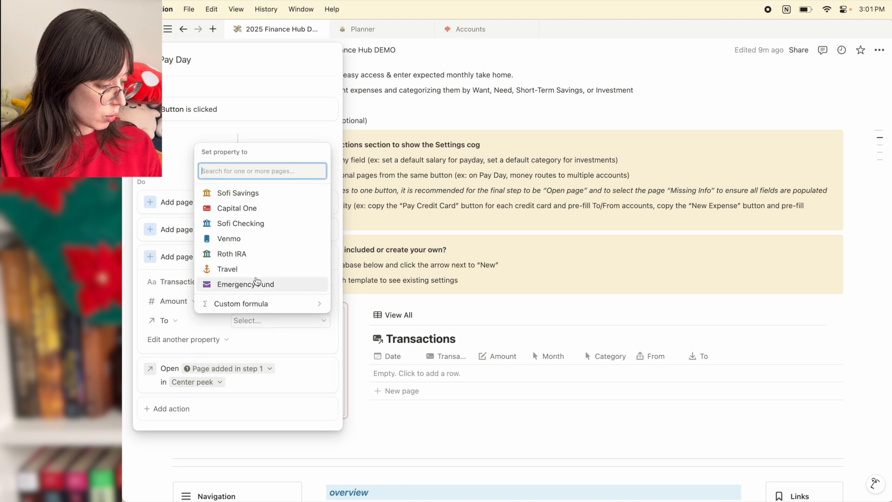
click(253, 257)
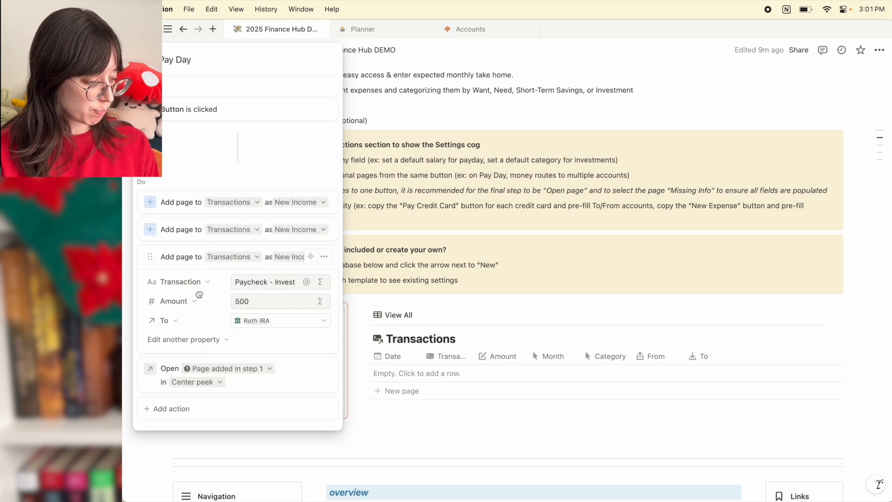
Pre-fill the Paycheck - Invest transaction's Category with Roth IRA and collapse that action
click(195, 345)
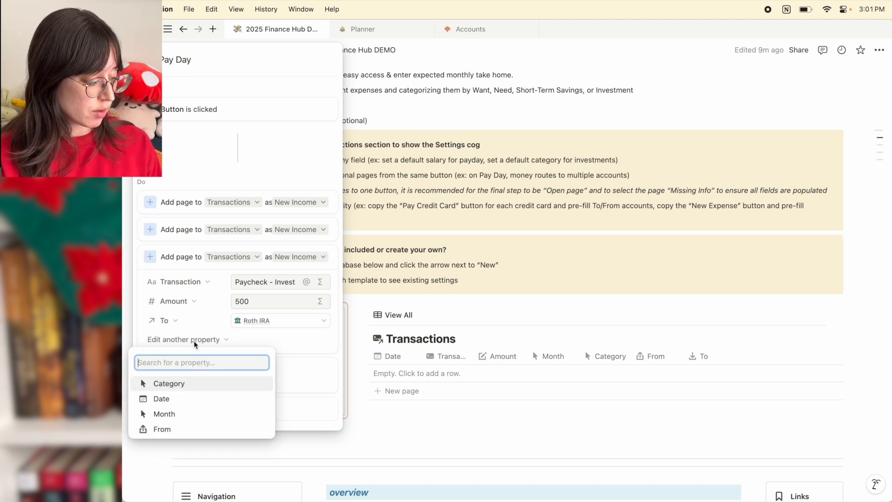
click(188, 384)
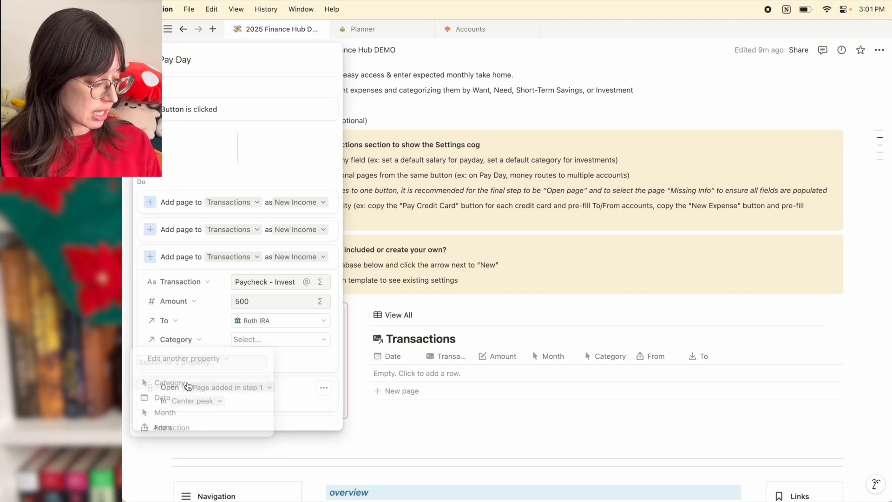
click(250, 343)
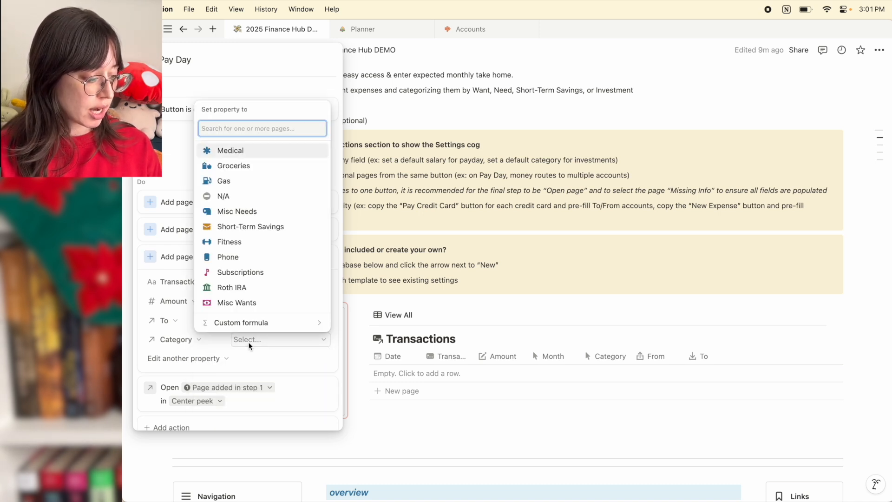
click(251, 287)
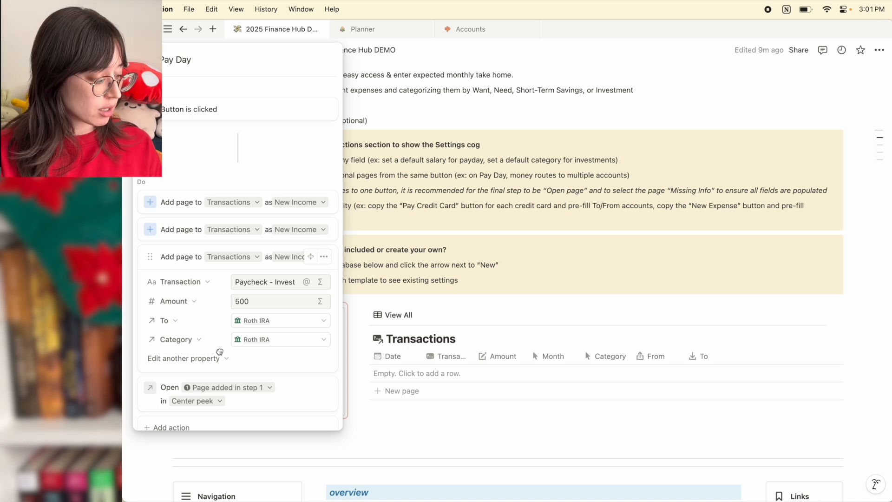
click(150, 257)
In the second add-page action, pre-fill the Paycheck - Savings transaction's Category with Short-Term Savings and collapse the action
click(148, 230)
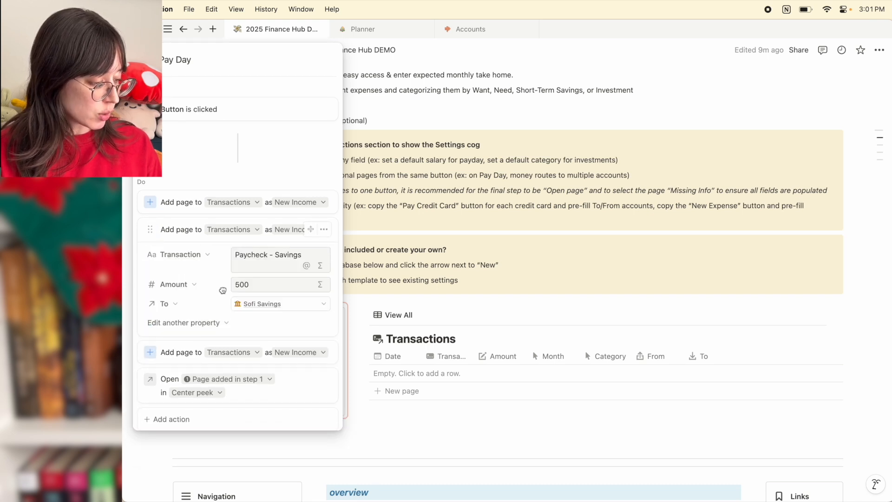
click(199, 326)
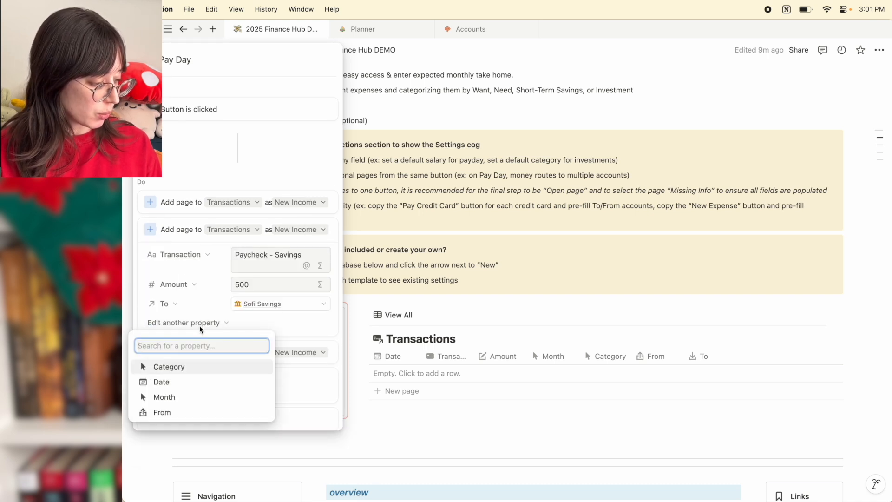
click(168, 367)
click(271, 321)
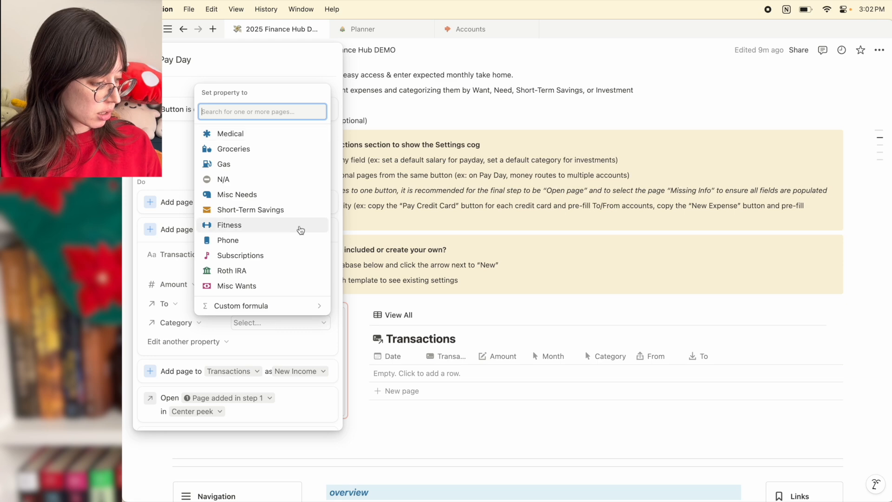
click(279, 210)
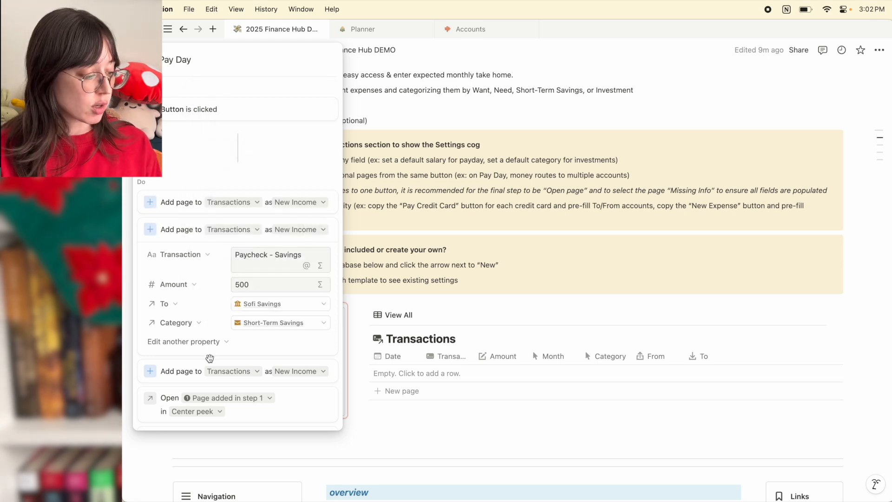
click(175, 231)
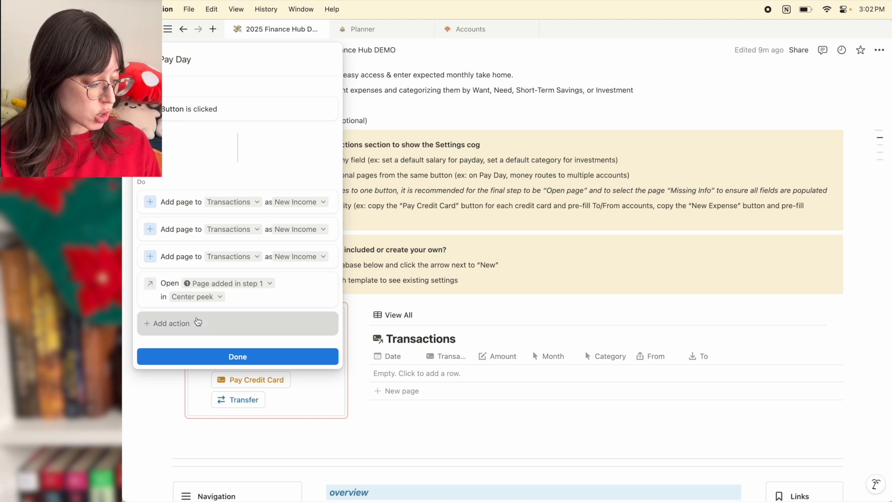
Make the Pay Day button's final action open the 2025 Finance Hub's Missing Info page and save the button
click(169, 323)
key(Escape)
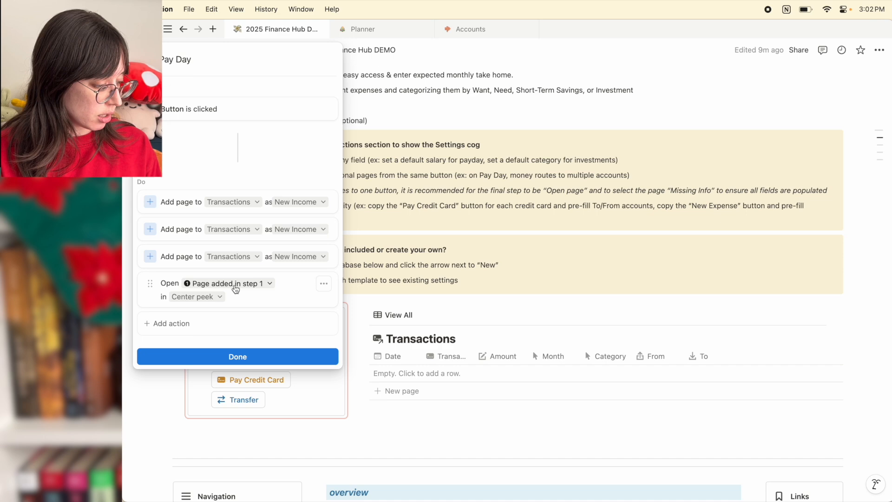
click(236, 284)
text(miss)
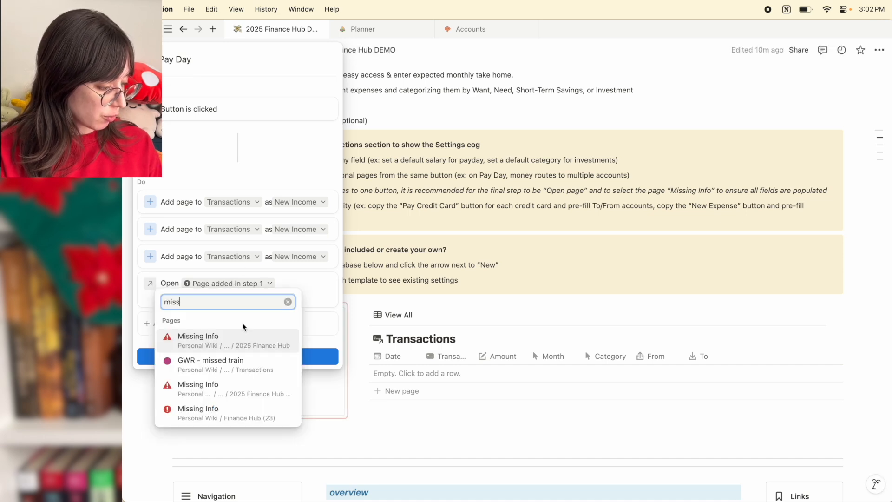
click(239, 338)
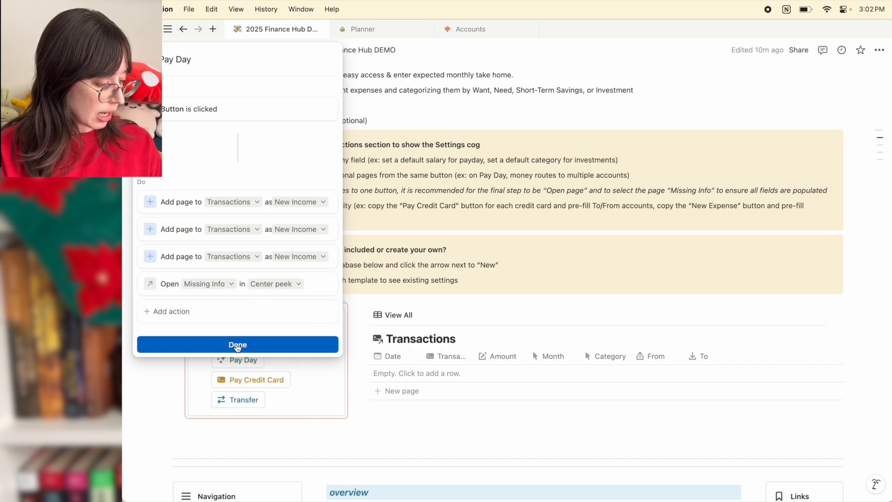
click(237, 344)
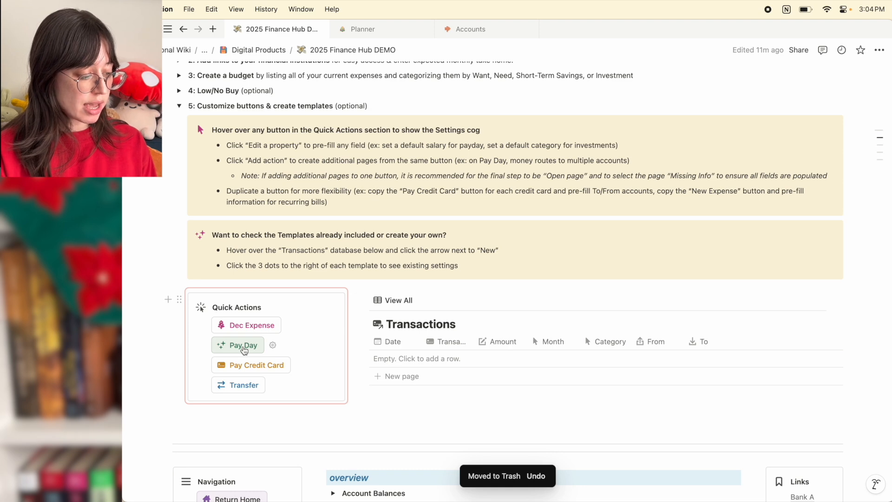
Run the Pay Day button, assign all the new paycheck transactions to the Dec24 test month, and close the Missing Info page
click(243, 347)
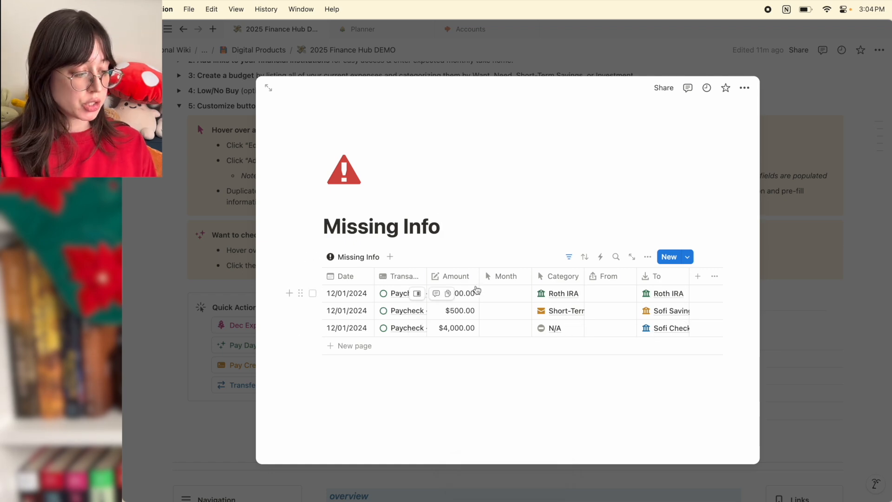
click(312, 276)
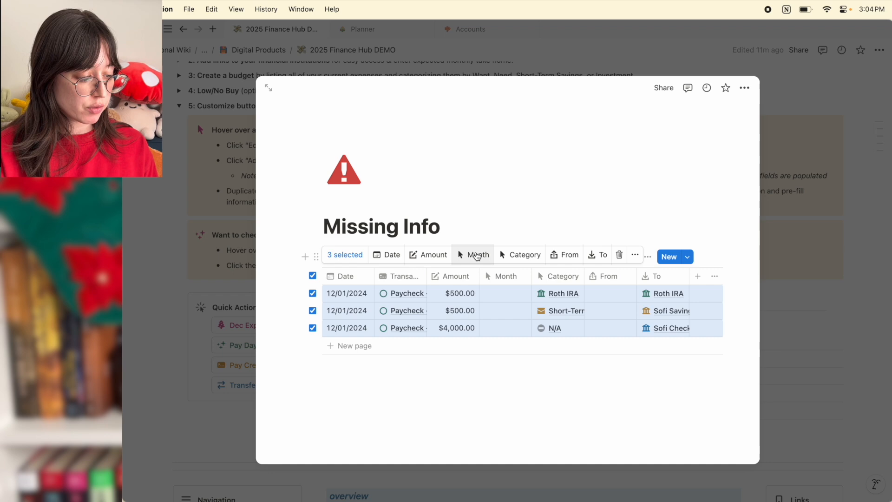
click(477, 257)
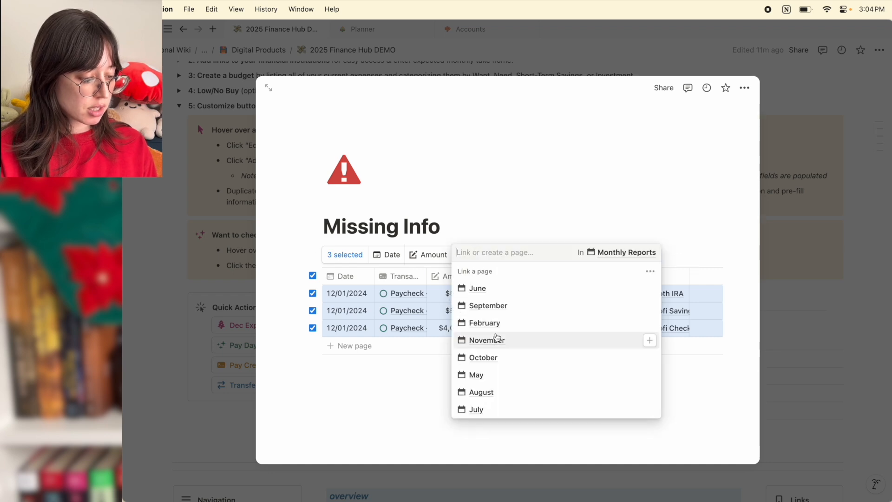
scroll(496, 338, down, 3)
click(496, 371)
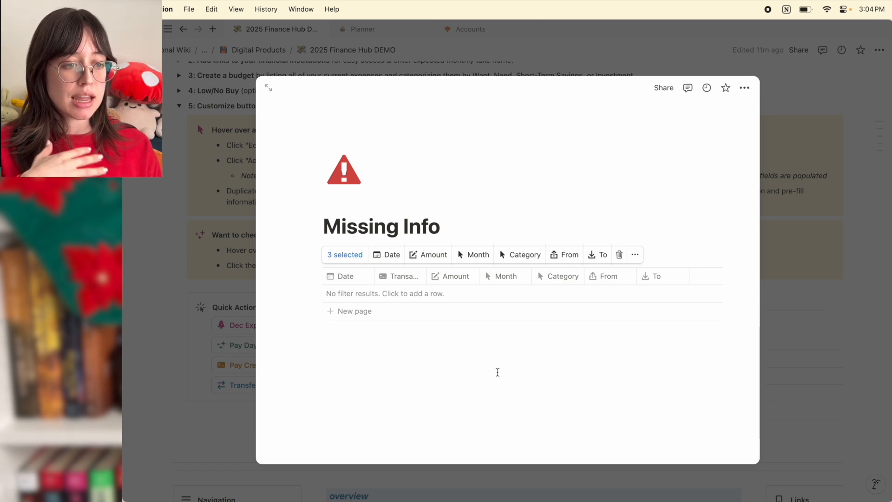
key(Escape)
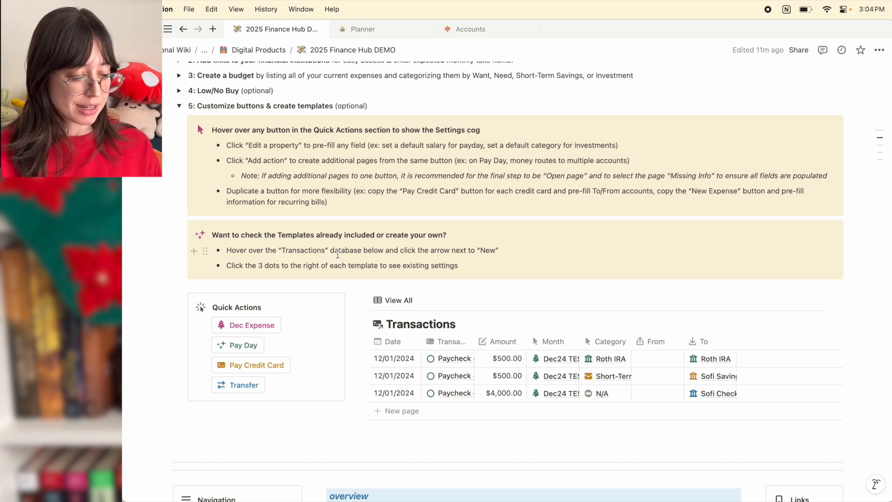
Duplicate the Pay Credit Card button and rename the first of the two Pay Capital One
mouse_move(269, 372)
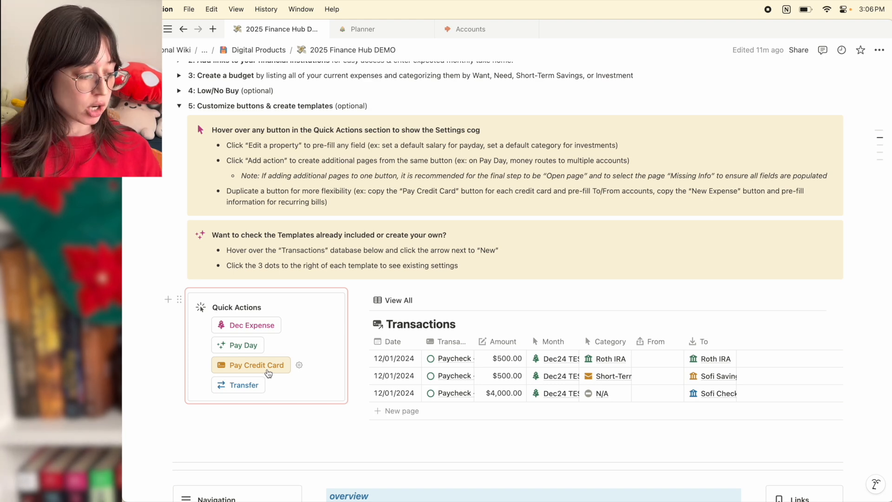
right_click(268, 372)
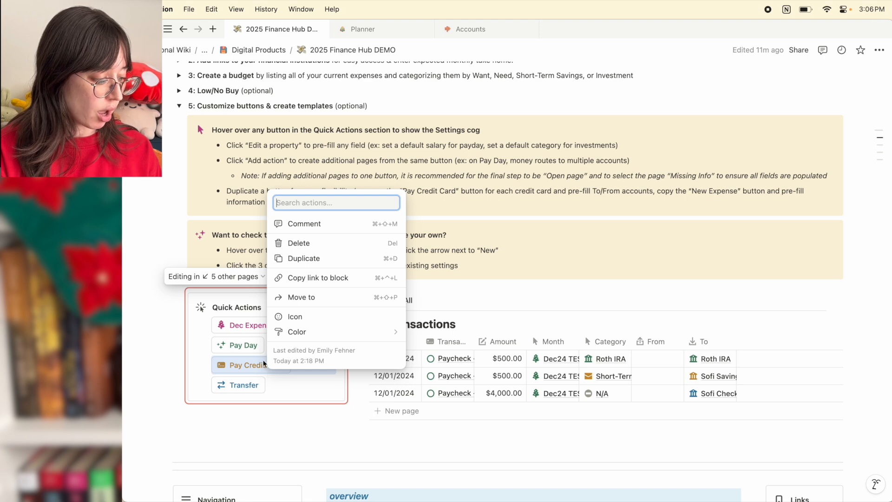
click(300, 258)
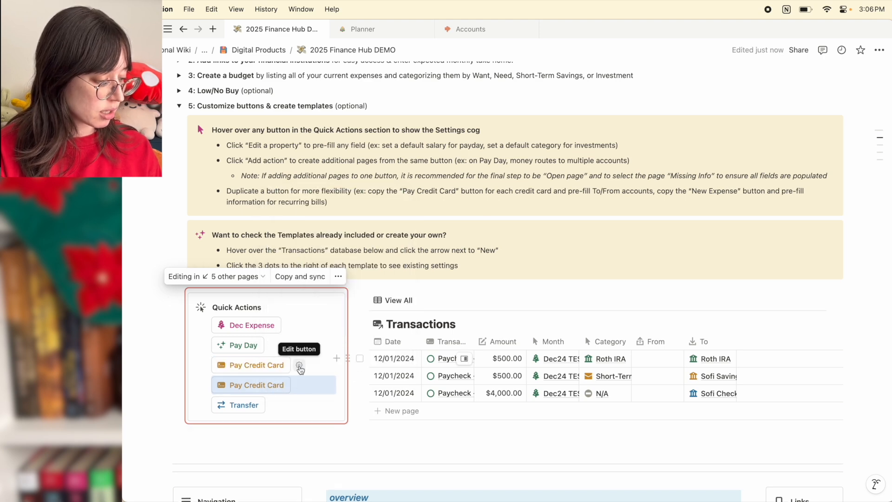
click(299, 366)
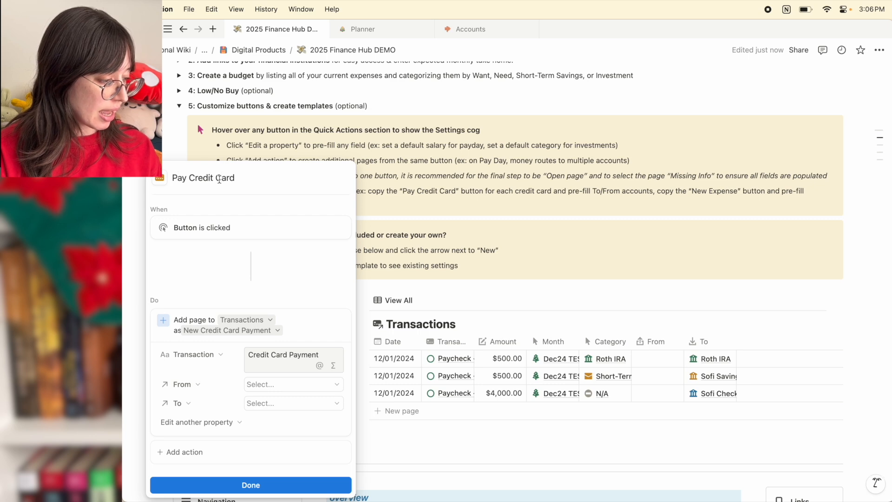
drag(187, 178, 253, 178)
text(C)
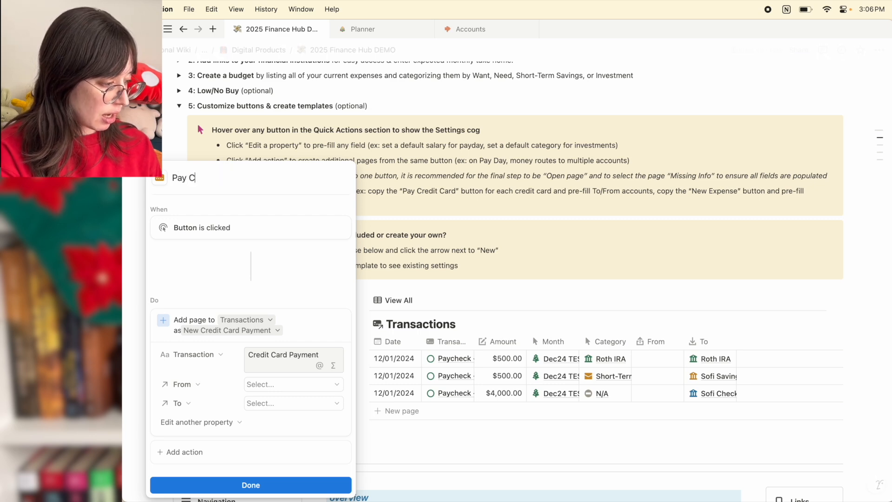
text(apital)
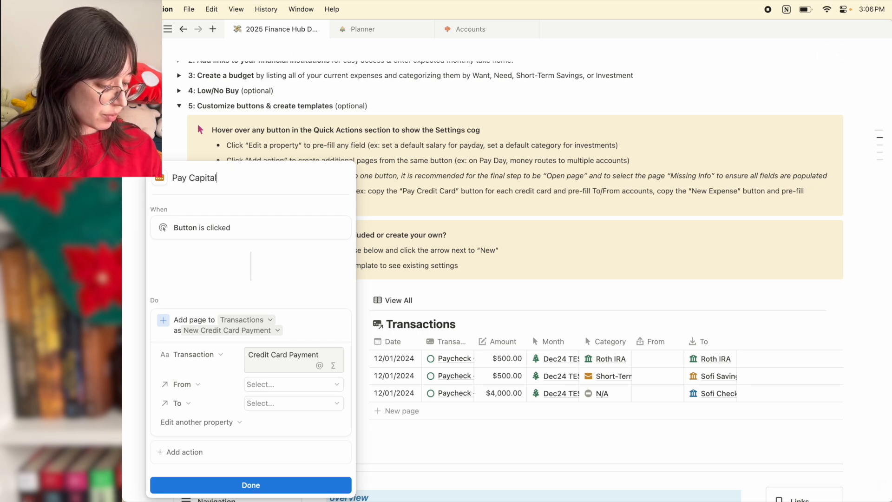
text( One)
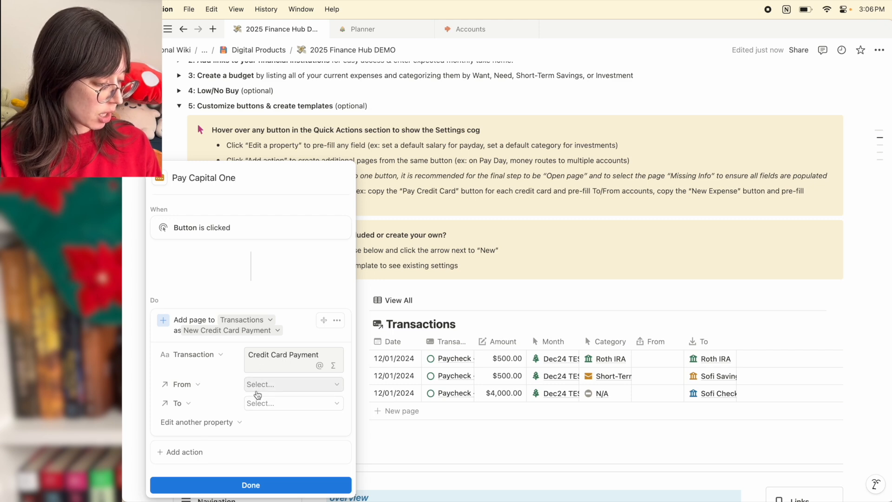
Pre-fill the Pay Capital One button's From account with Sofi Checking and To account with Capital One, and save it
click(258, 395)
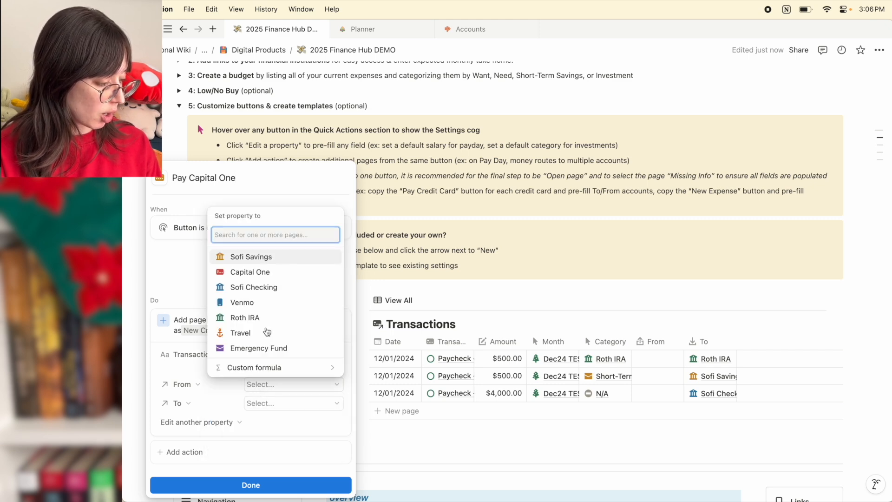
click(271, 287)
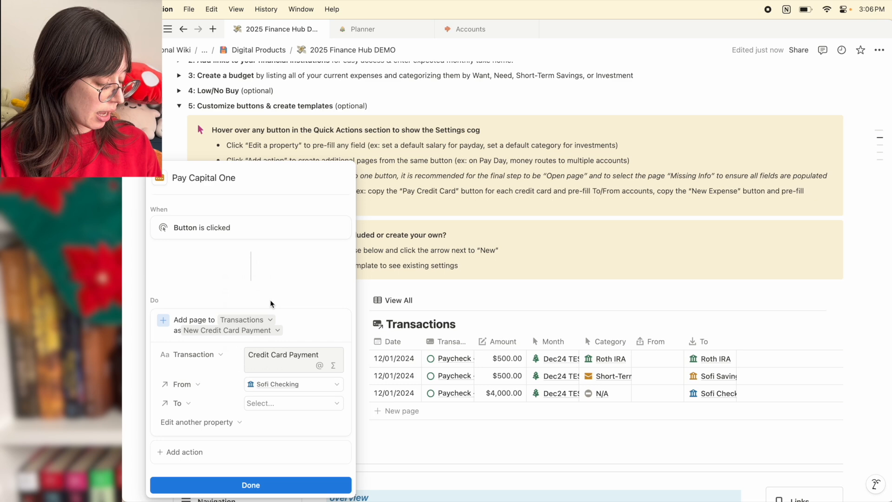
click(283, 403)
click(264, 291)
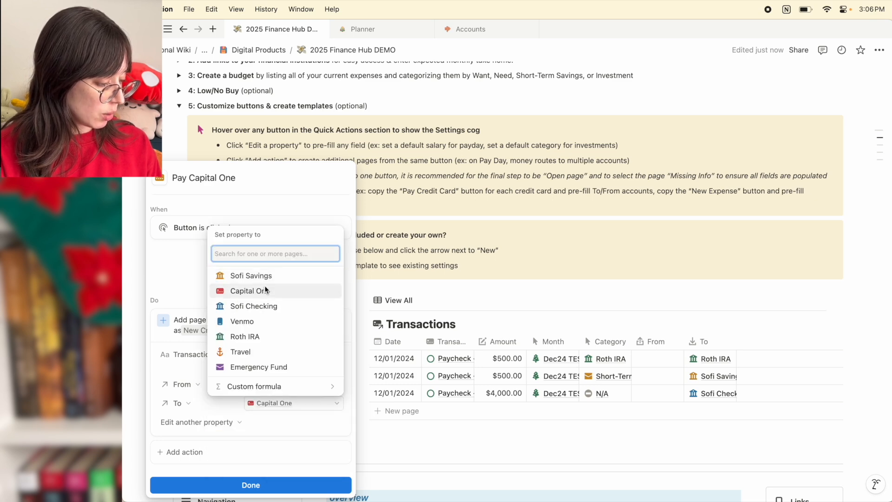
click(247, 483)
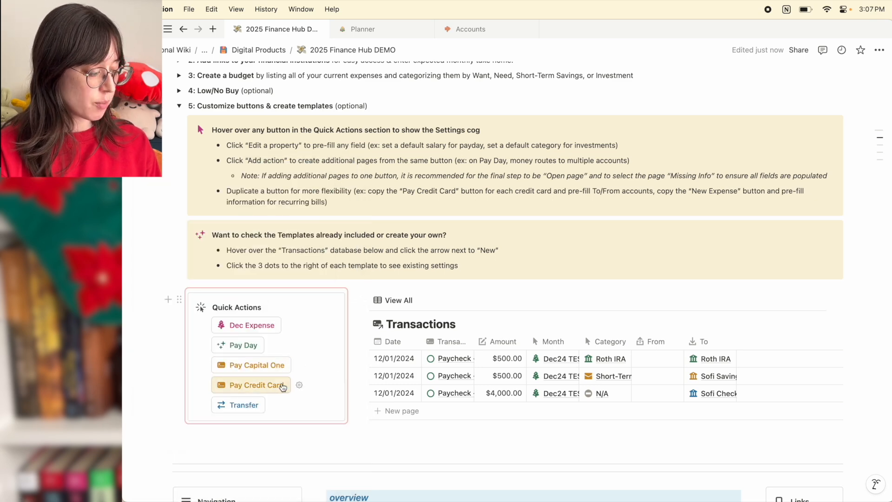
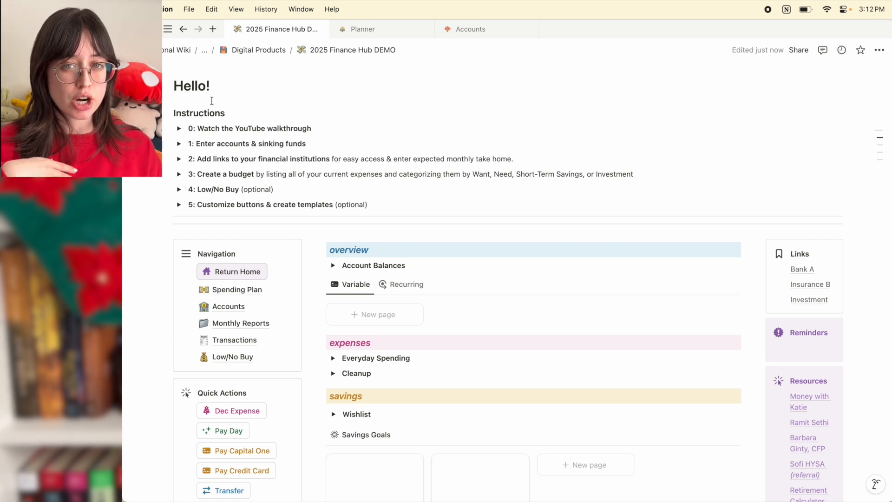
Review the spending and savings account cards under Account Balances in the overview, and collapse the section
scroll(278, 215, down, 5)
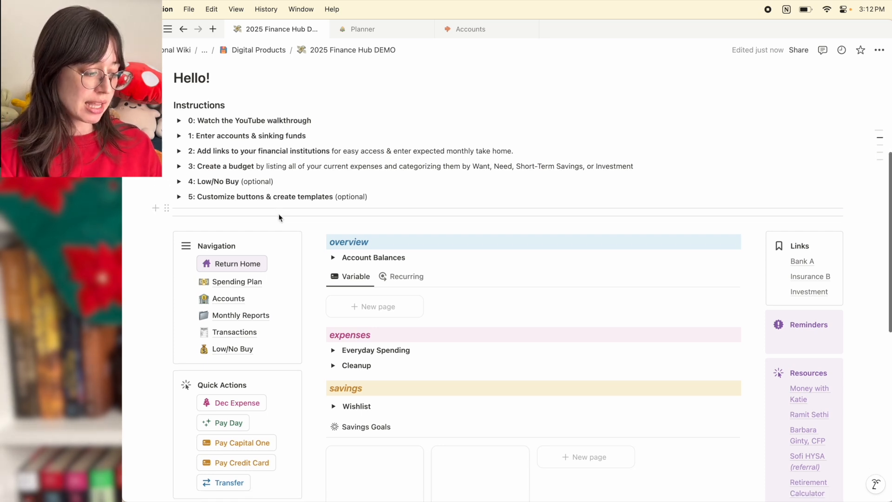
scroll(280, 218, down, 1)
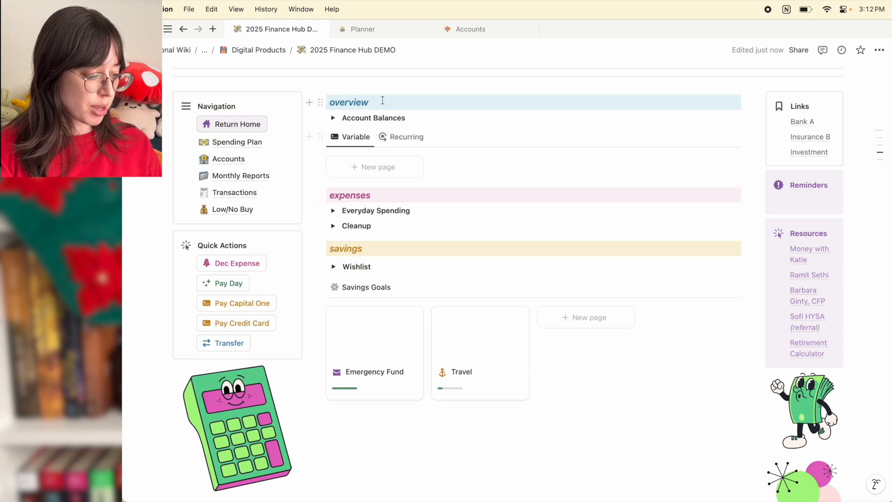
click(331, 118)
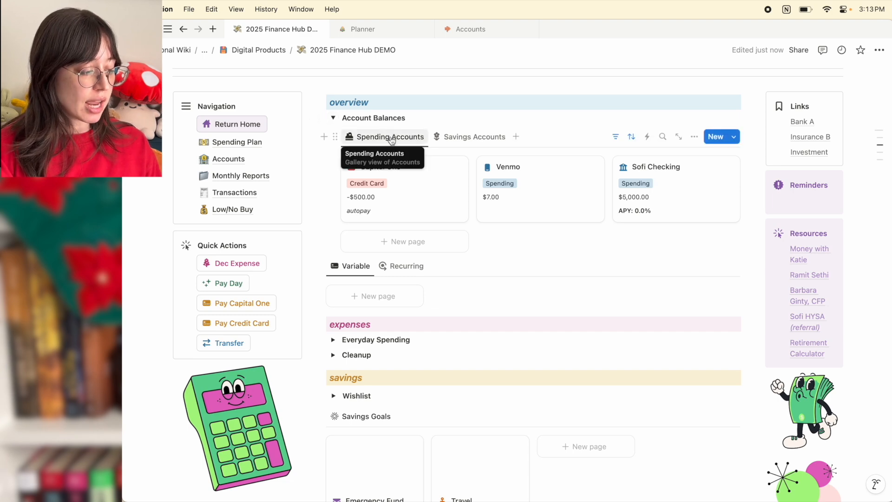
click(458, 139)
click(390, 137)
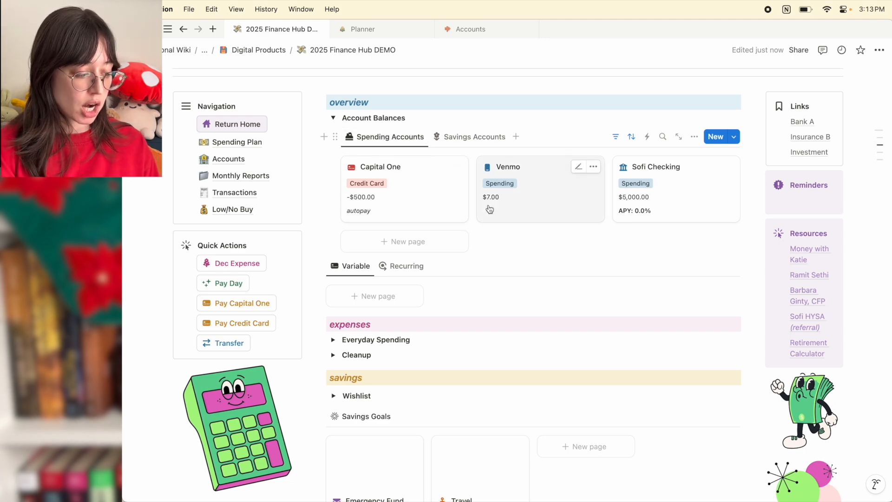
click(333, 117)
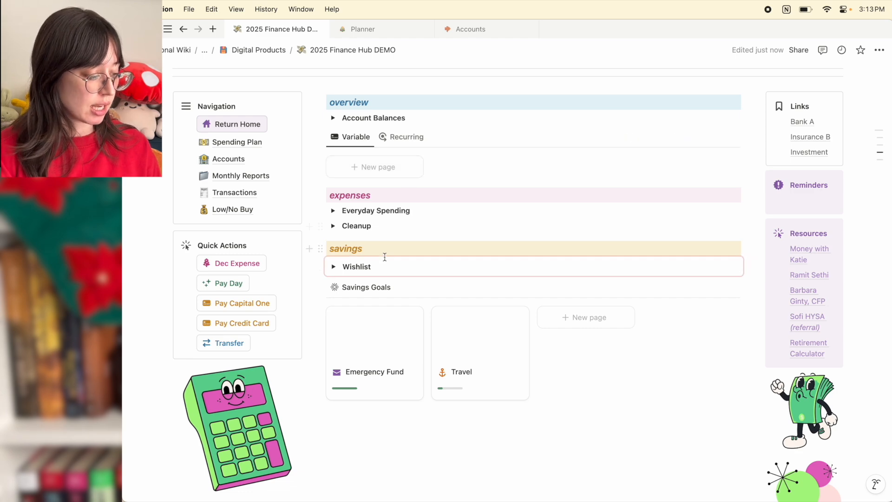
Create a new December expense with the quick action and set its amount to $100
click(226, 262)
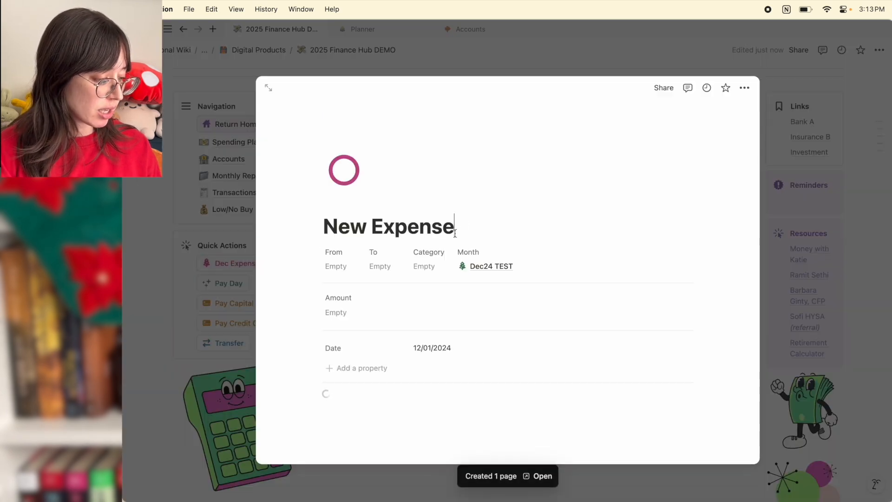
key(super+a)
click(339, 312)
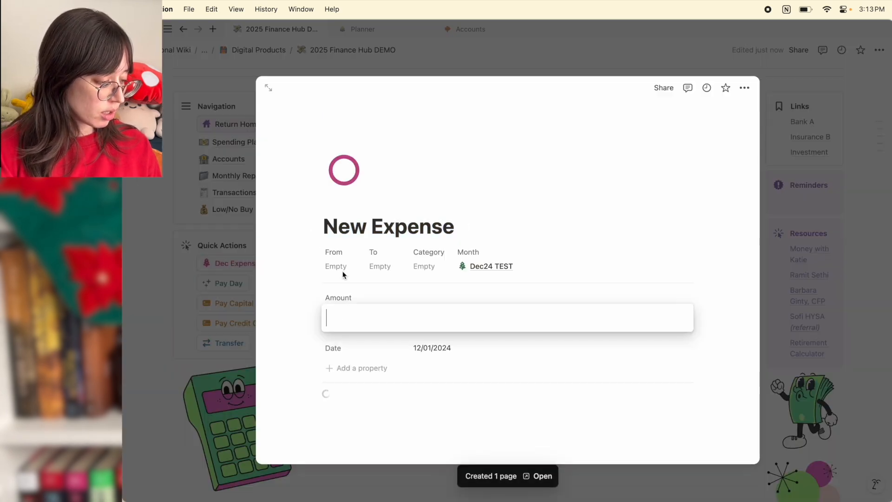
text(100)
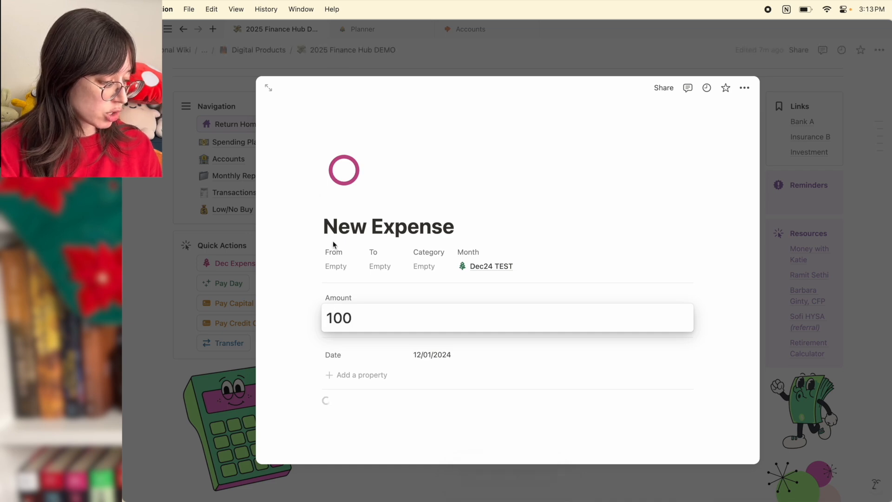
key(Return)
Set the new expense's From account to Capital One and its category to Groceries, and close the page
click(338, 268)
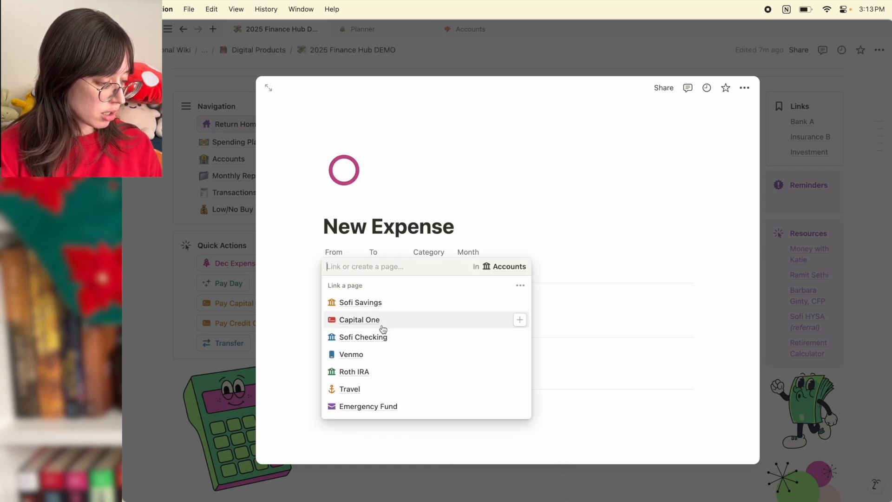
click(380, 325)
click(396, 266)
click(439, 266)
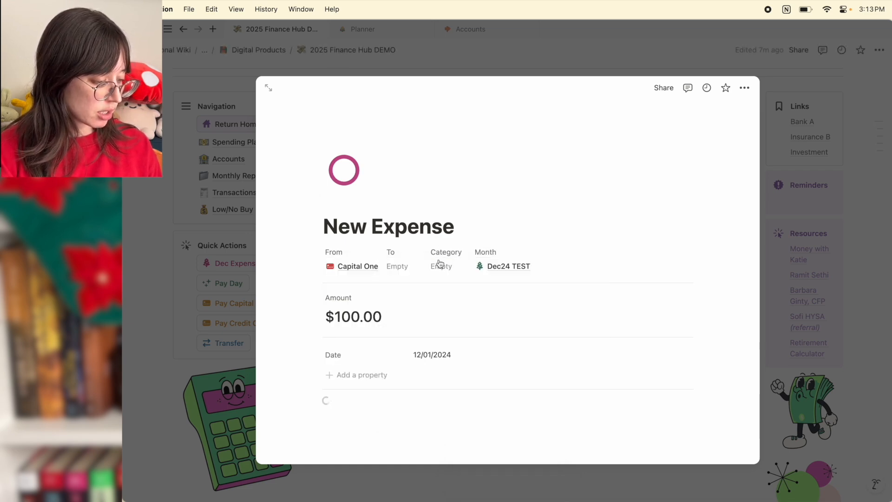
click(439, 265)
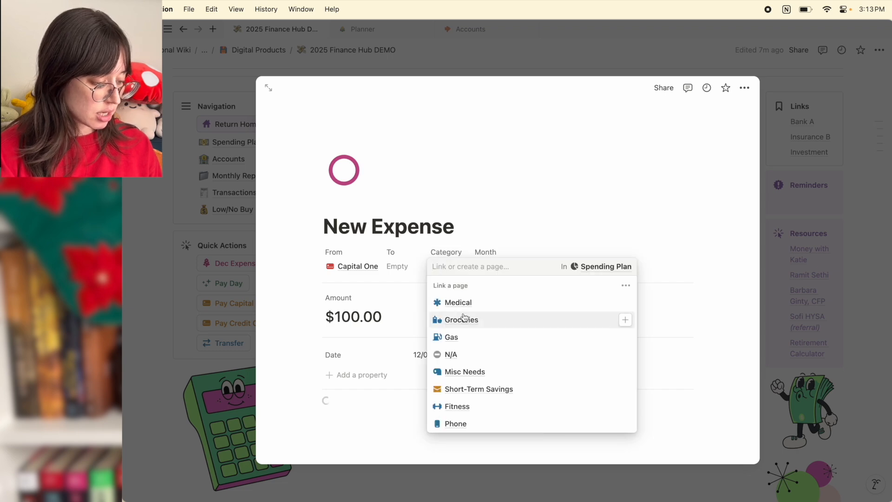
click(461, 320)
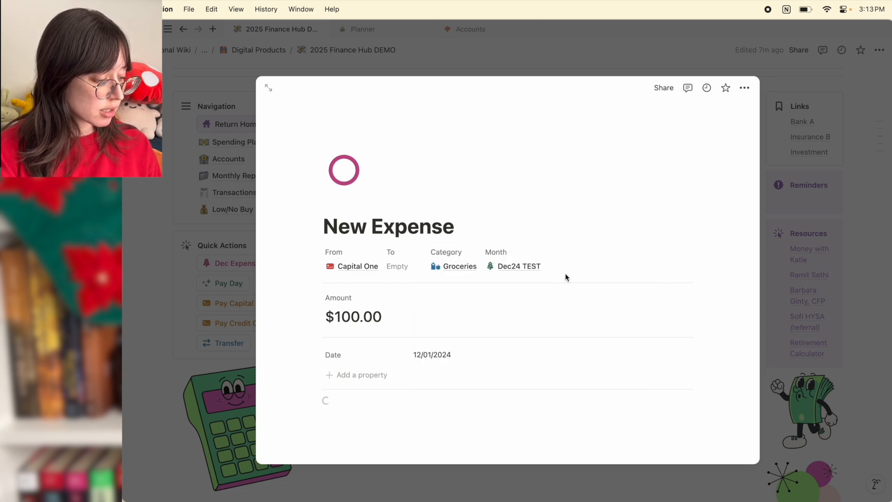
click(793, 308)
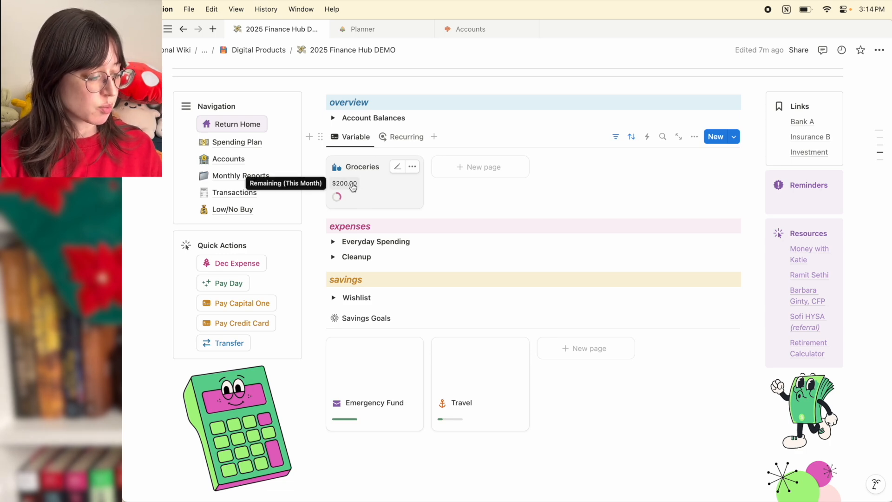
Show the recurring bills and add a December expense named rent, from Sofi Checking in the Rent category, without an amount
click(405, 137)
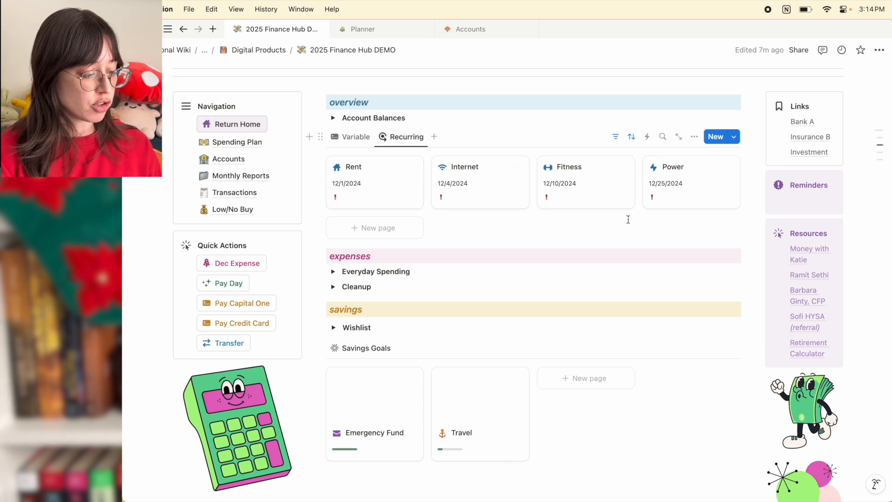
click(240, 263)
text(rent)
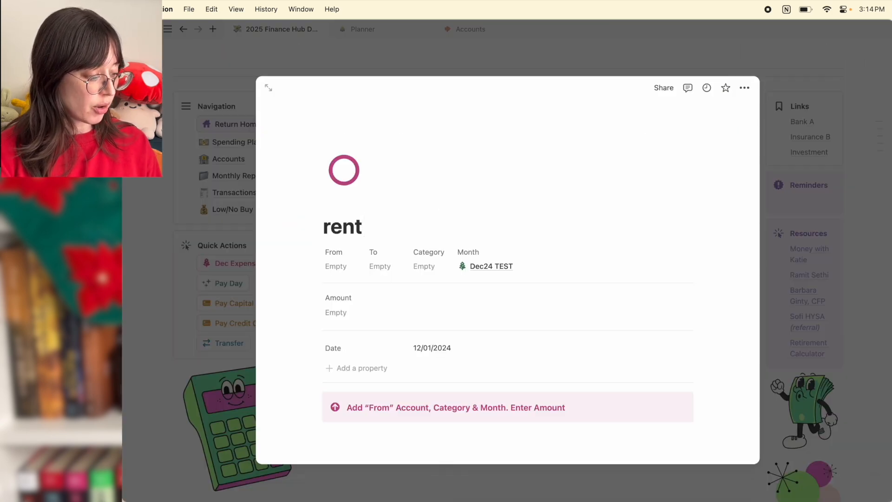
click(336, 266)
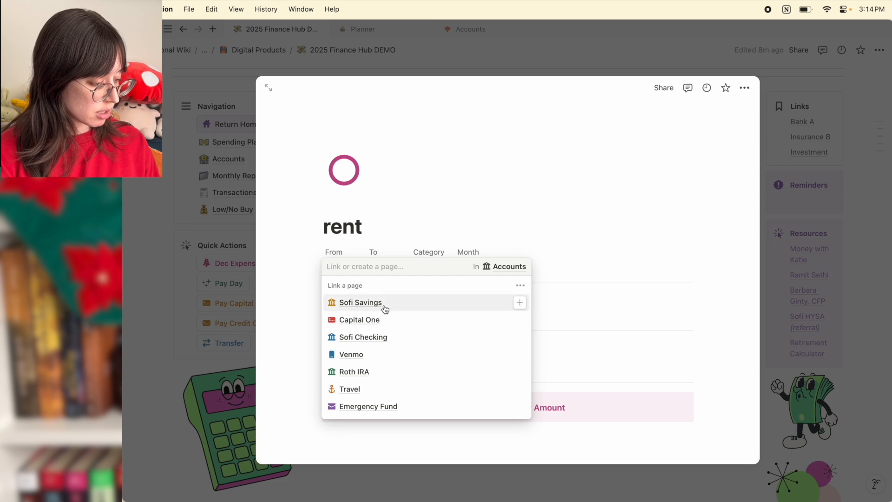
key(Escape)
key(Escape)
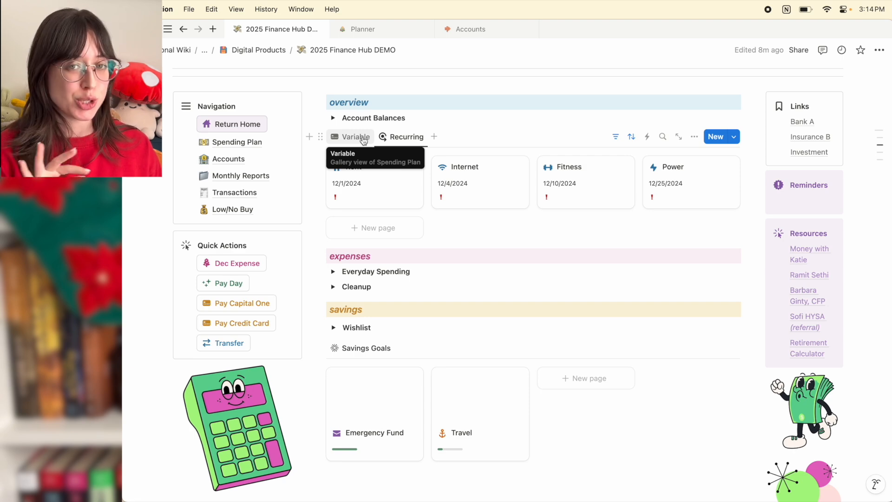
Set the rent transaction's amount to 1000 in the Missing Info table under Cleanup, and collapse the section
click(333, 287)
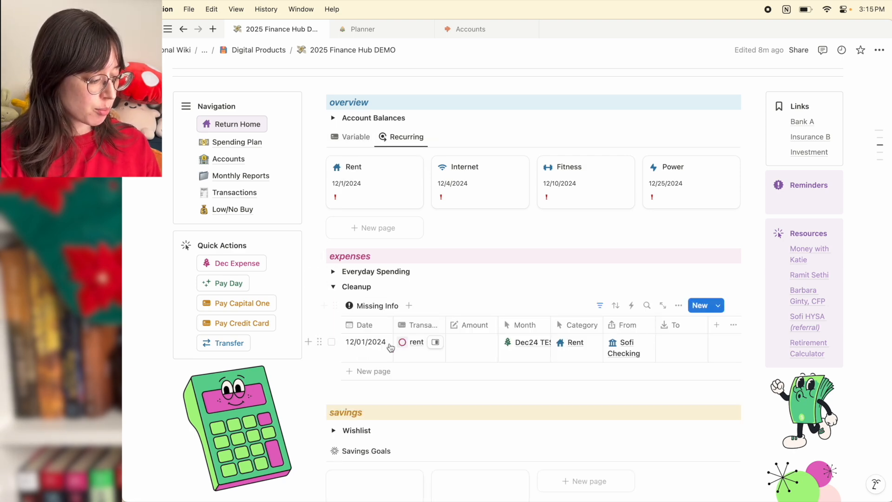
click(470, 343)
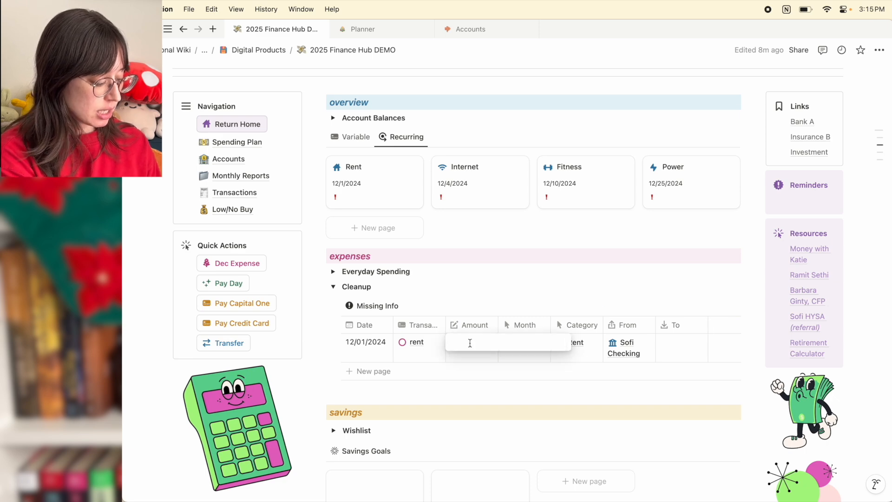
text(1000)
key(Return)
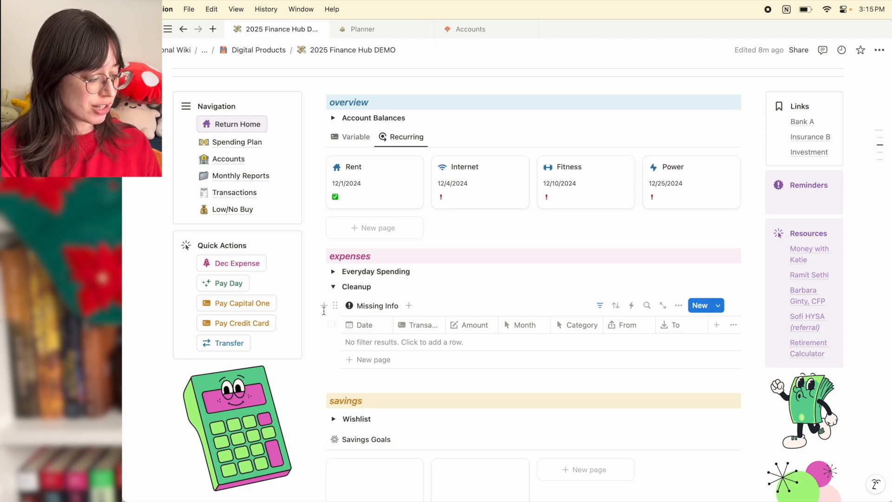
click(333, 287)
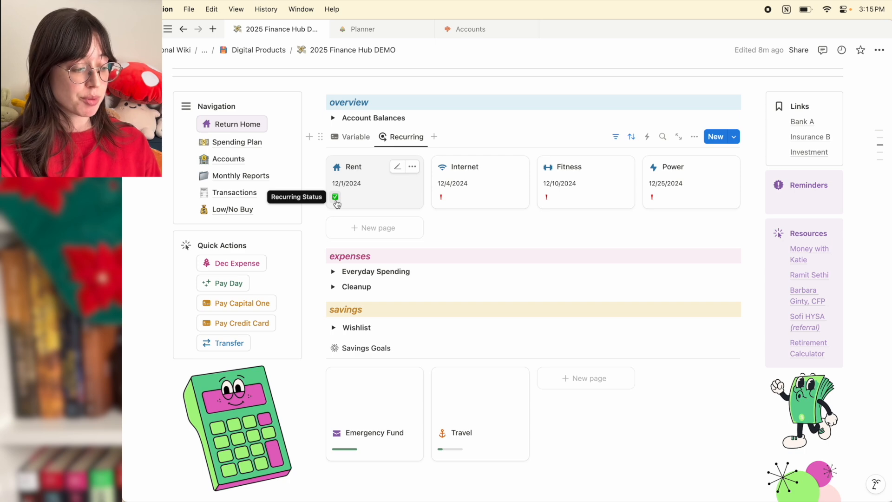
Review the Everyday Spending section and the Wishlist note under savings, and leave both collapsed
click(332, 271)
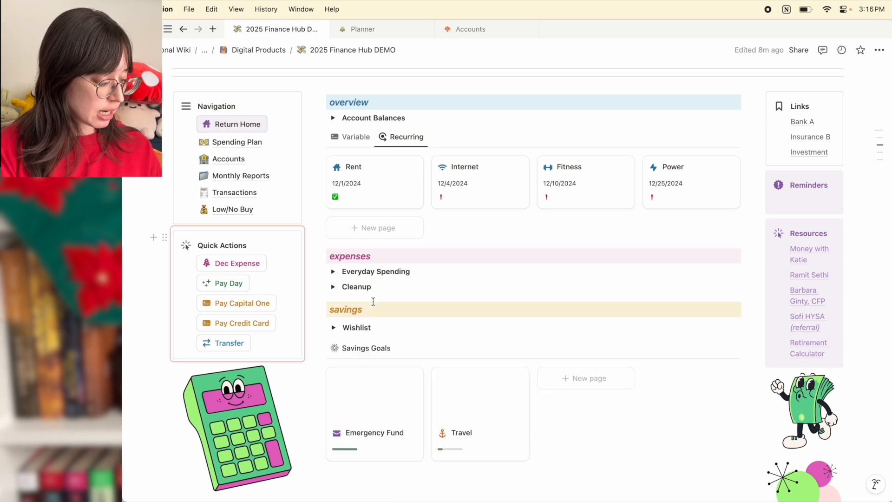
scroll(374, 305, down, 3)
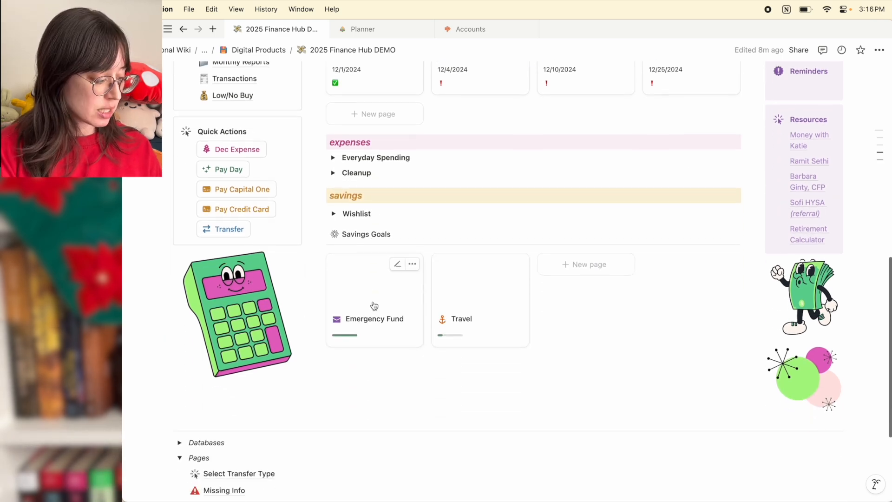
click(333, 213)
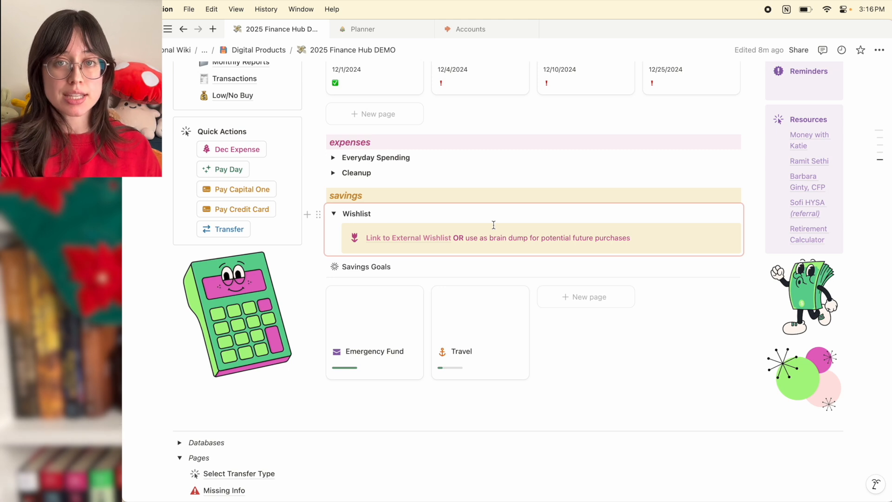
click(333, 213)
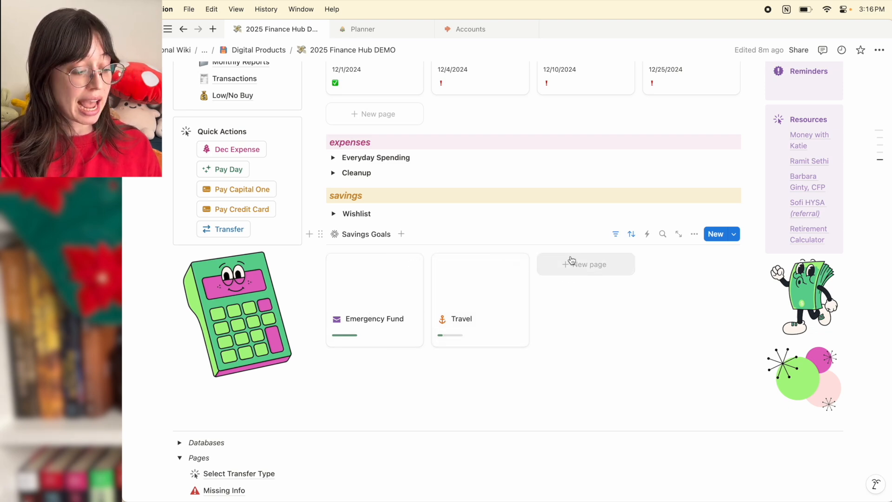
Add a painting of a city square as the cover of the Emergency Fund savings goal, and close its page
click(376, 296)
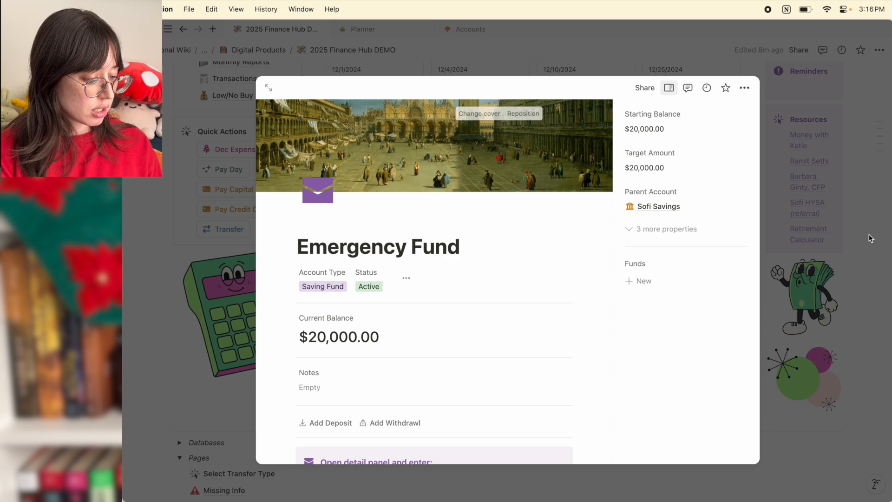
click(840, 228)
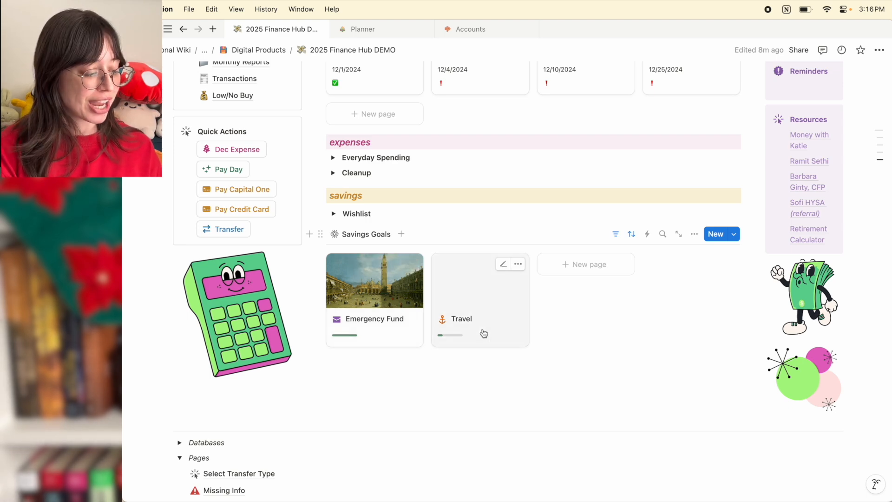
scroll(484, 333, up, 3)
scroll(483, 333, down, 3)
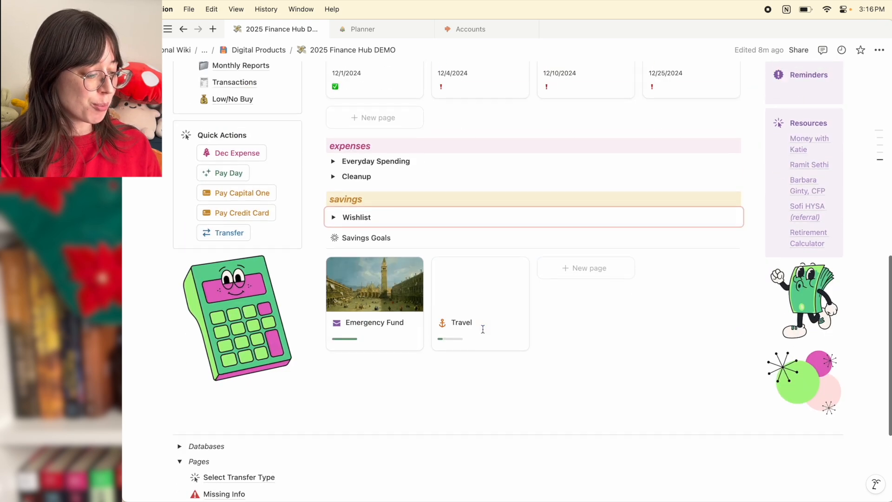
scroll(484, 333, up, 2)
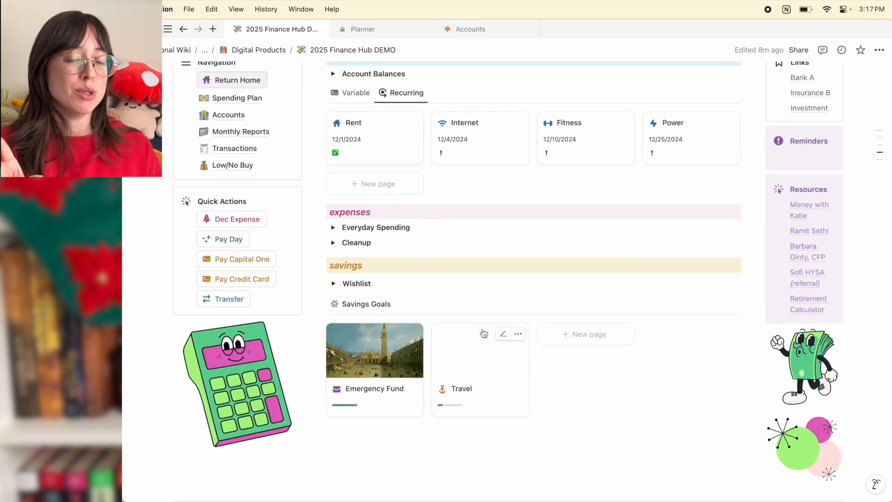
scroll(483, 333, up, 2)
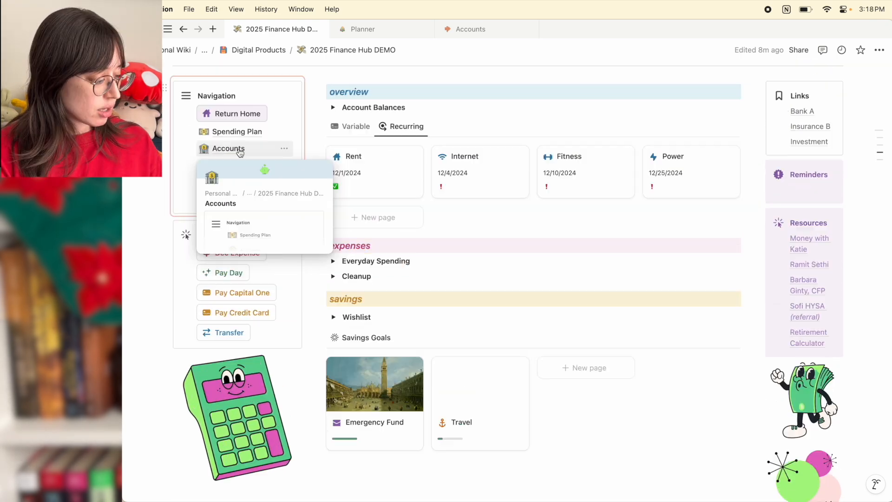
Open the Spending Plan page and review the planned buckets, their progress rings, the breakdown chart and the money insights
click(237, 133)
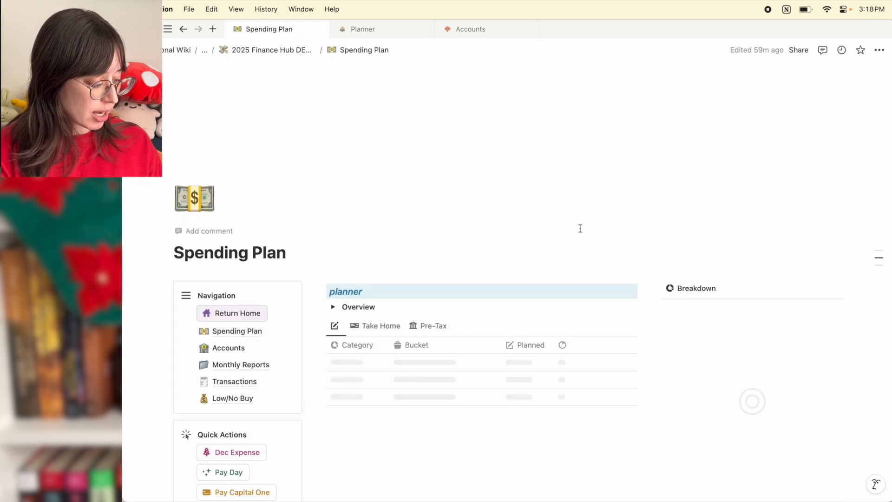
scroll(580, 227, down, 4)
scroll(580, 228, up, 1)
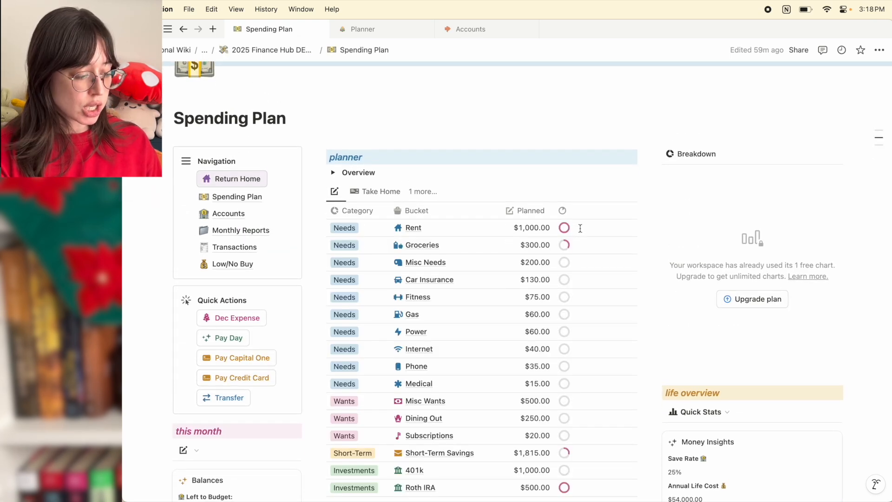
scroll(576, 223, down, 3)
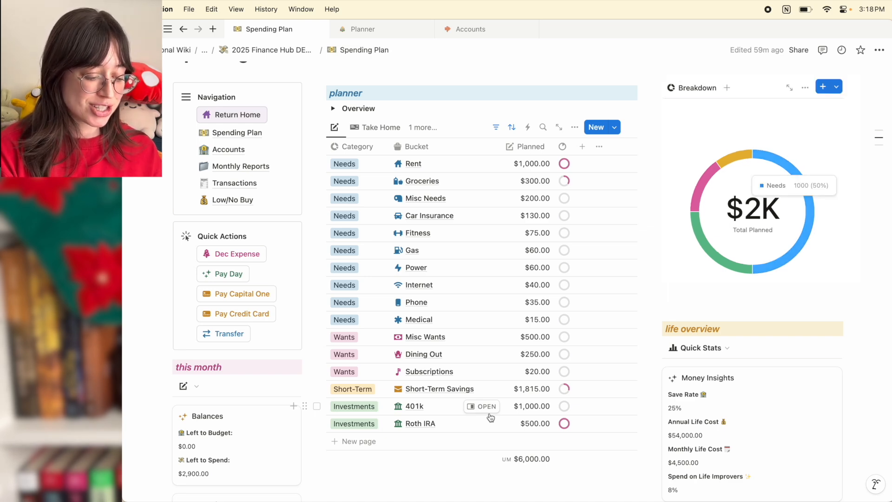
scroll(768, 364, down, 2)
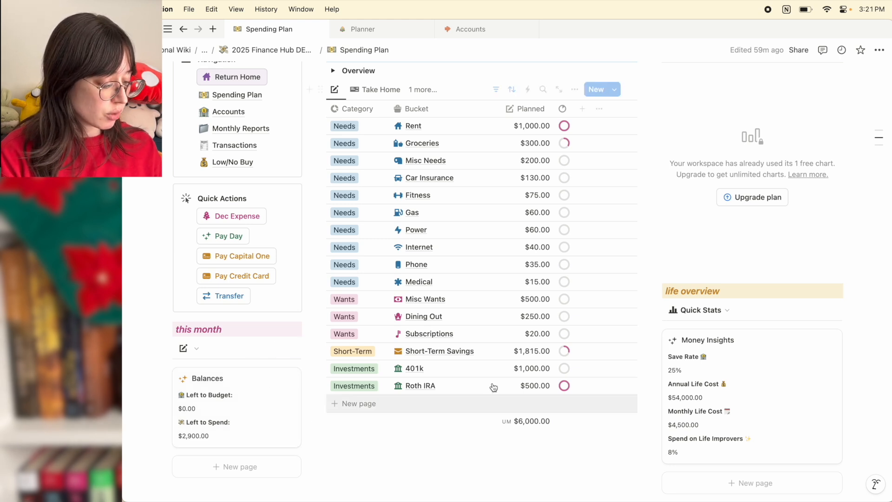
Cut the planned amount of the Short-Term Savings bucket and paste the $1,815.00 back in
click(534, 349)
key(super+a)
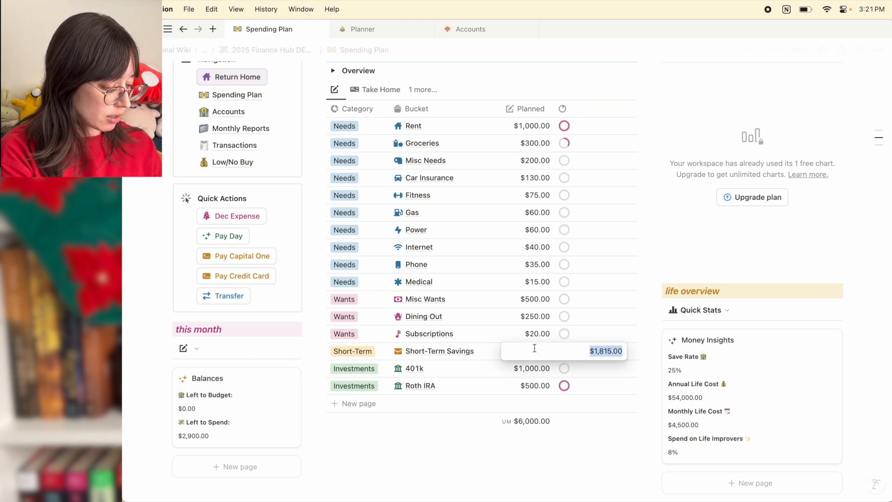
key(super+x)
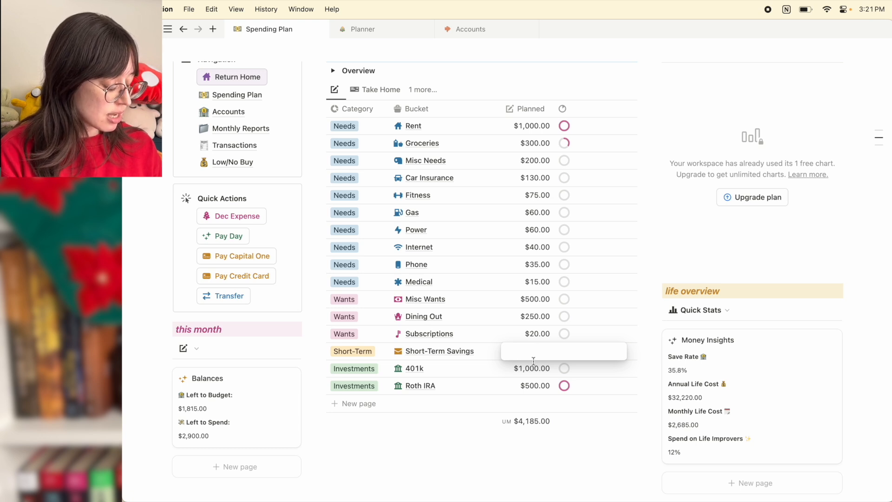
key(Escape)
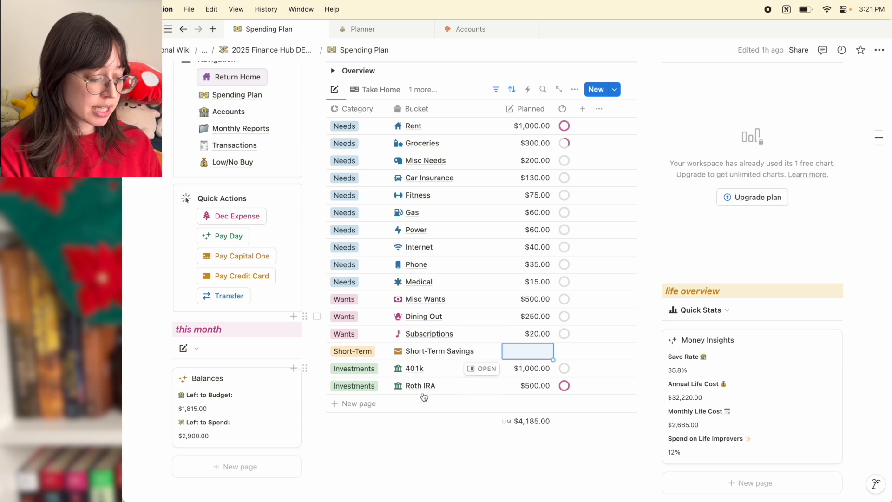
key(super+v)
key(Down)
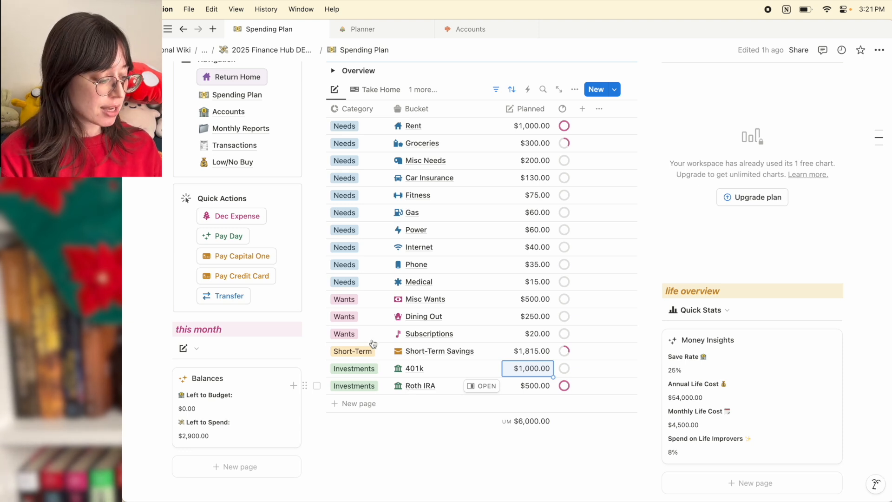
Open the Accounts page and review the account balances, sinking funds, saving funds and net worth
click(235, 114)
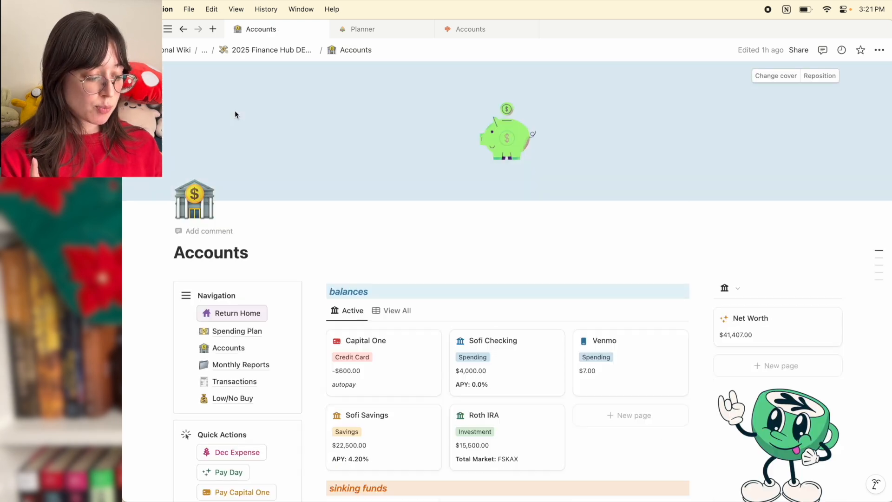
scroll(342, 197, down, 5)
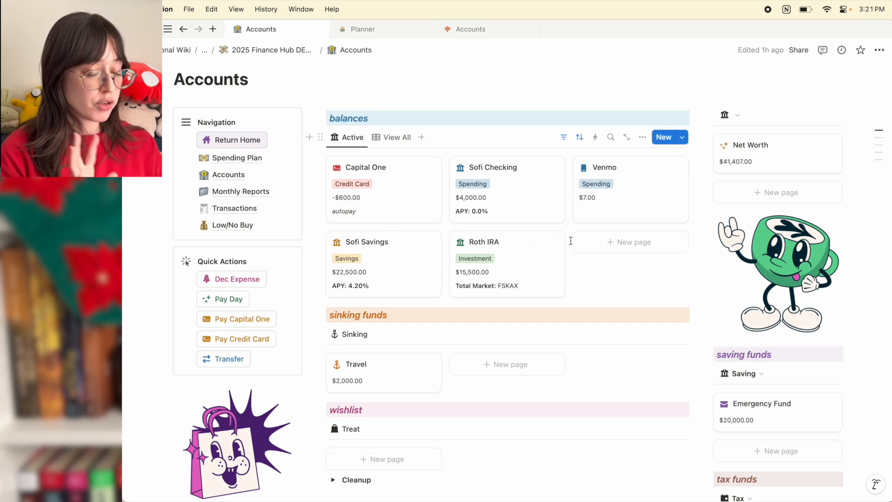
Review the full accounts table with its Active and Inactive groups, and return the balances to the Active view
click(380, 139)
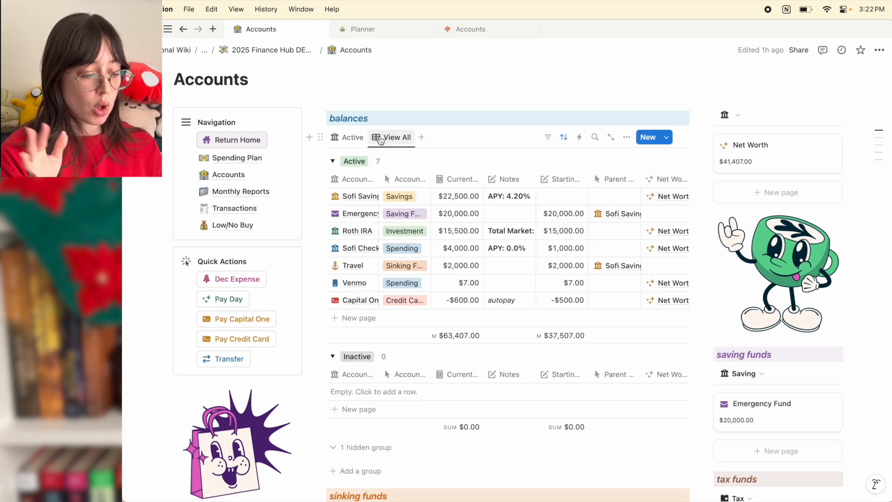
scroll(546, 282, right, 10)
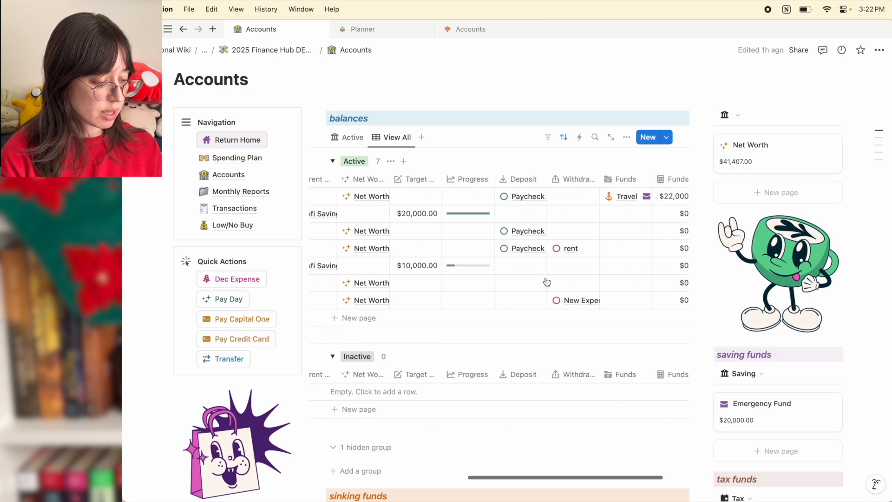
scroll(546, 282, left, 10)
click(333, 161)
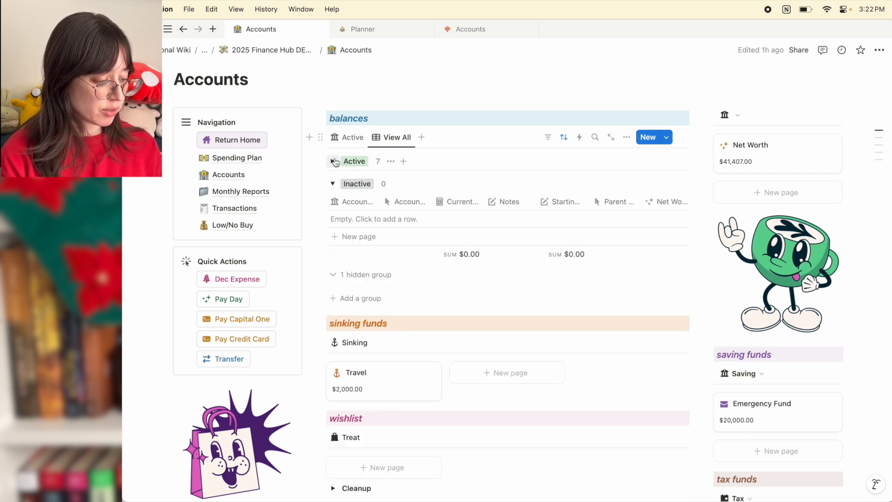
click(333, 184)
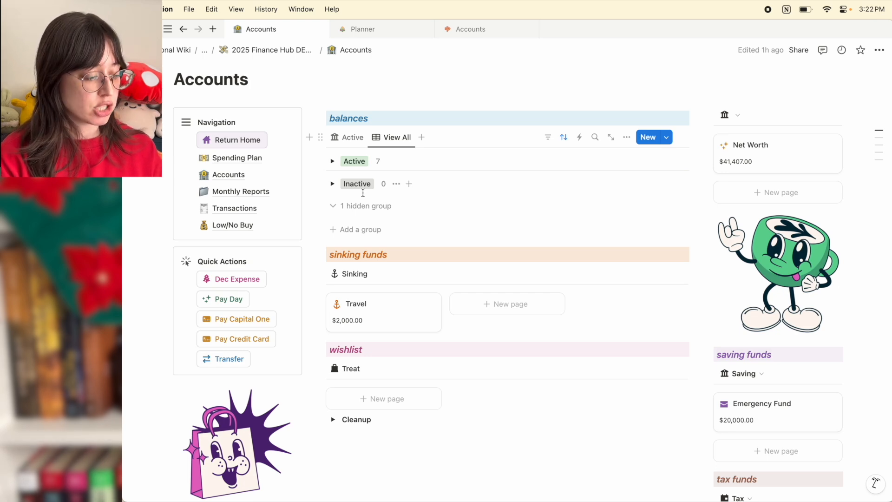
click(331, 183)
click(331, 184)
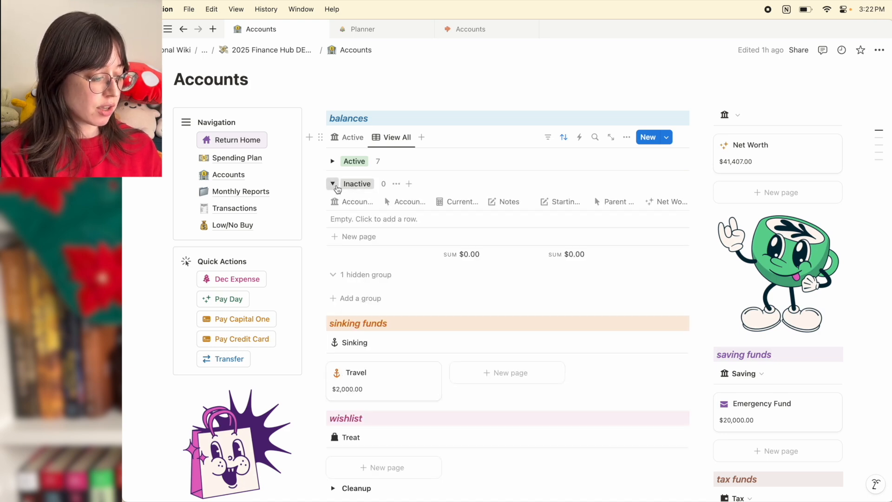
click(348, 136)
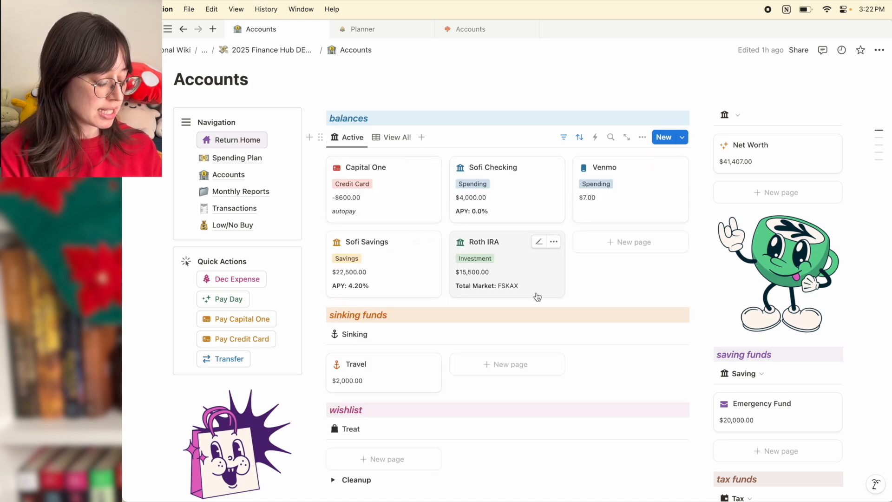
Examine the sinking, wishlist, saving and tax fund sections and the net worth card on the Accounts page
scroll(400, 301, down, 1)
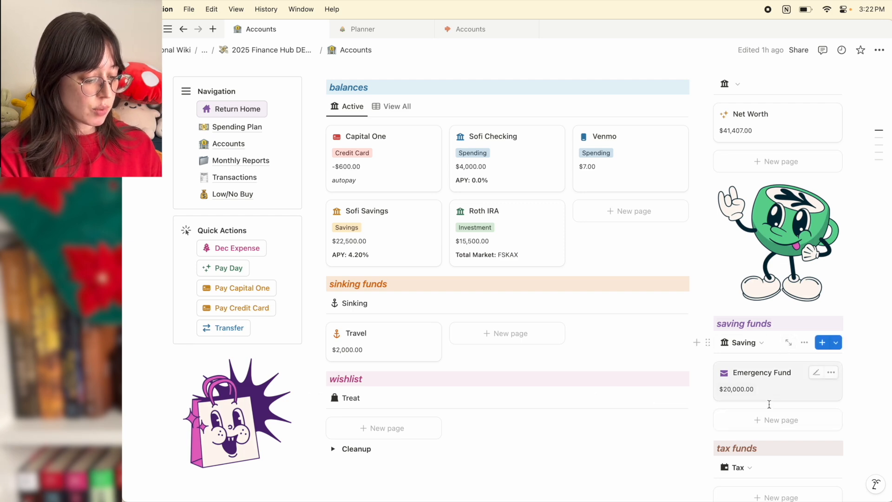
scroll(769, 375, down, 5)
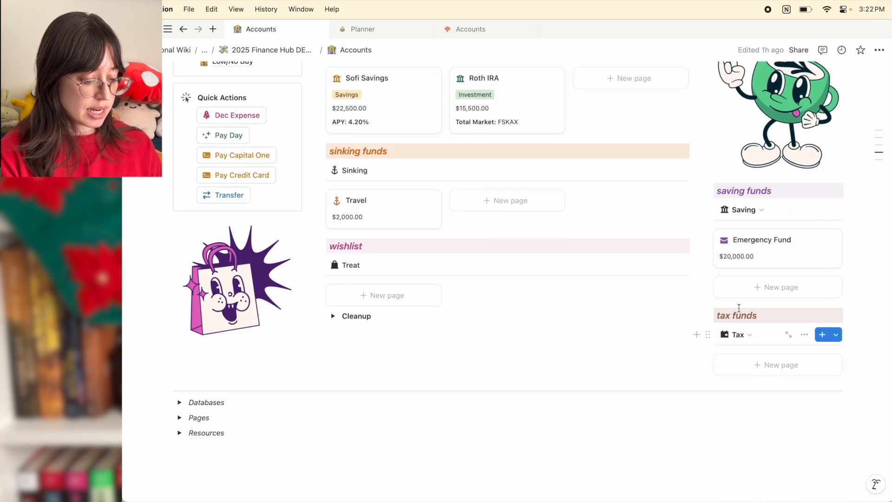
scroll(645, 348, up, 8)
scroll(651, 325, down, 3)
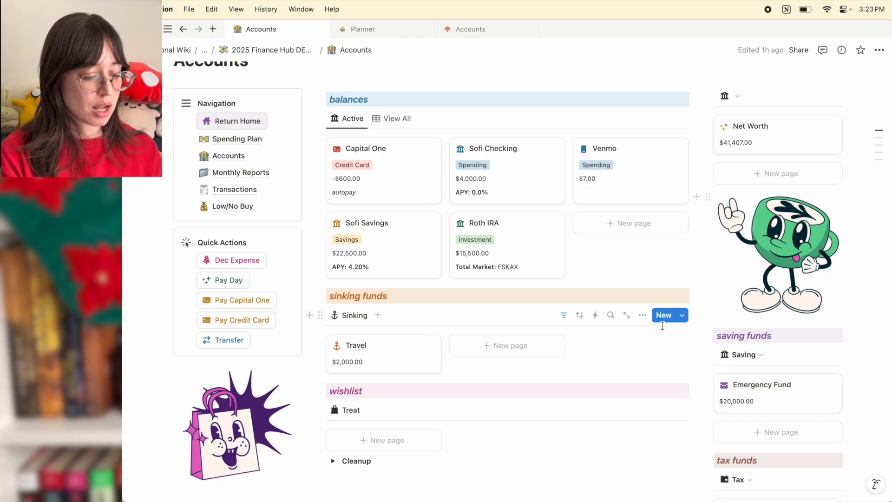
scroll(654, 324, up, 3)
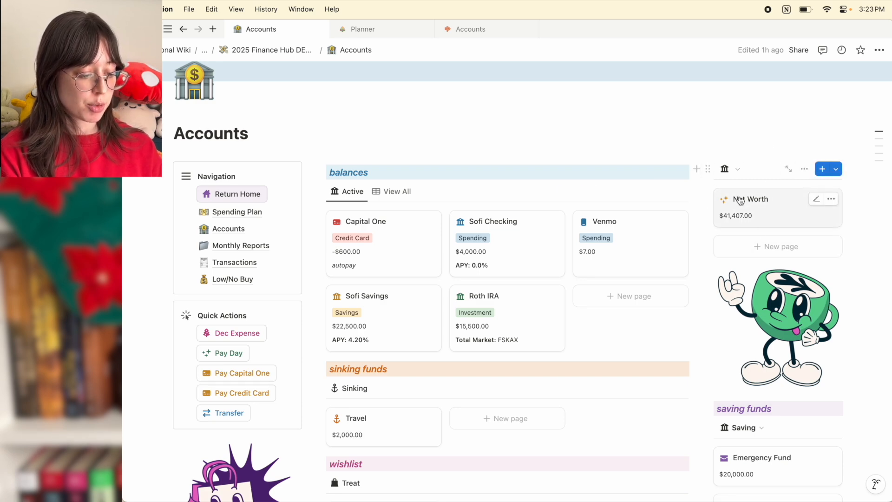
Open the Monthly Reports page and review its spending overview and the Month in Review table, collapsing that section again
click(241, 246)
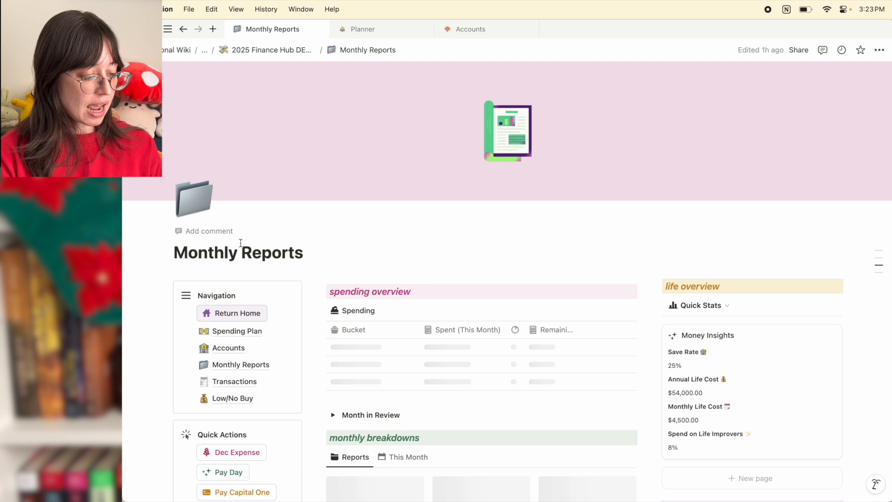
scroll(378, 216, down, 5)
scroll(305, 132, up, 2)
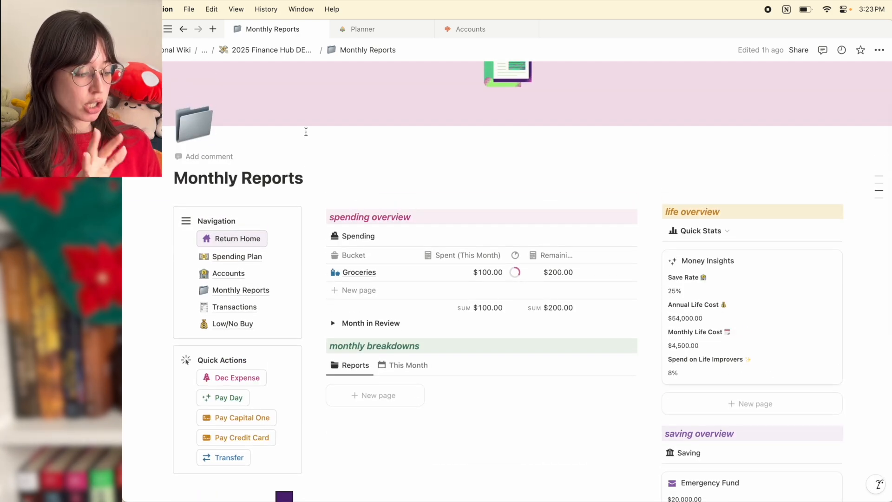
click(332, 323)
scroll(217, 474, down, 4)
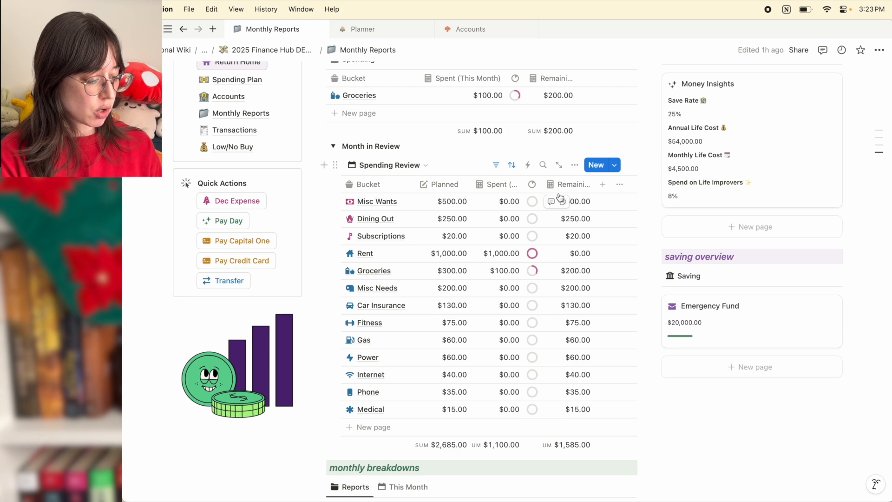
click(332, 147)
scroll(373, 206, up, 5)
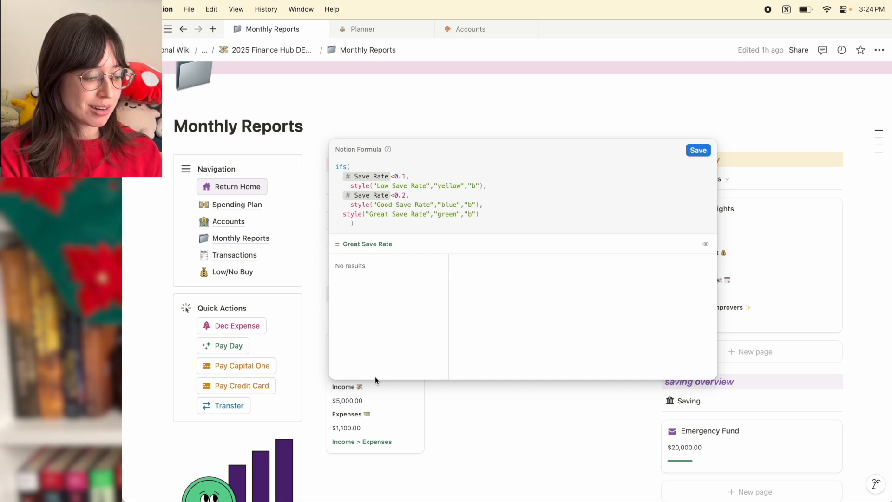
Inspect the save rate and expenses formulas of the Dec24 TEST report, close them, and review the life and saving overviews
click(404, 177)
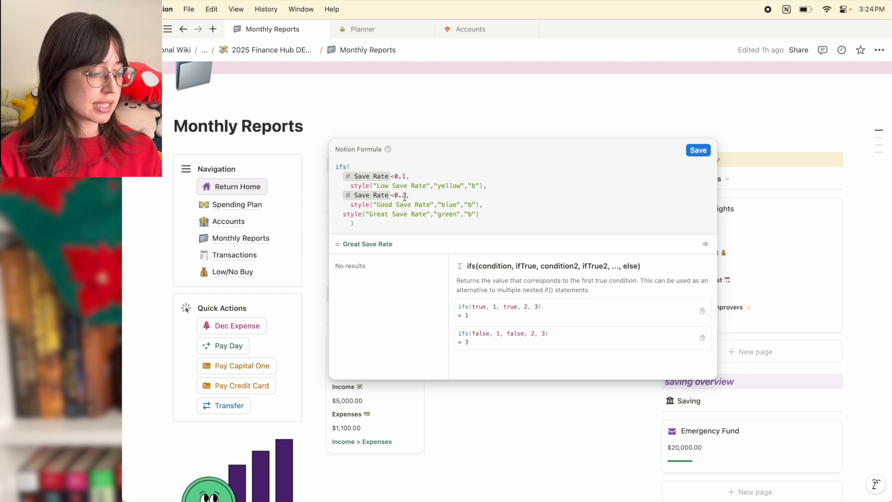
click(378, 213)
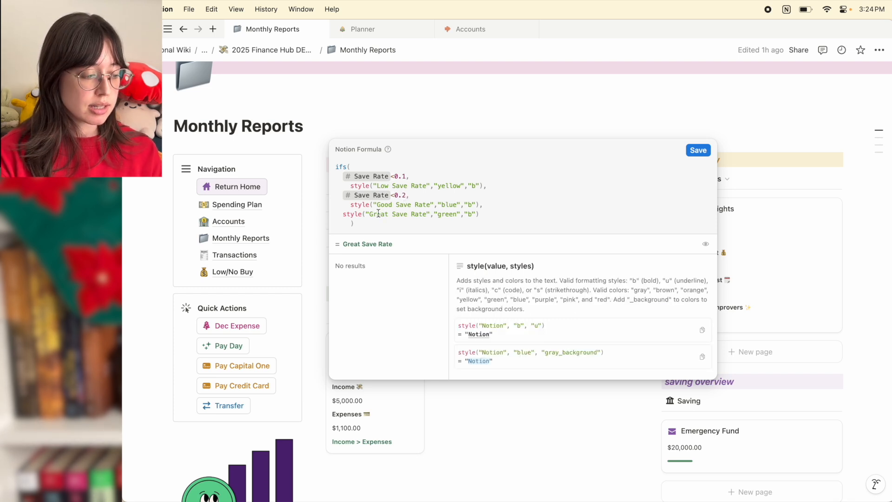
click(370, 440)
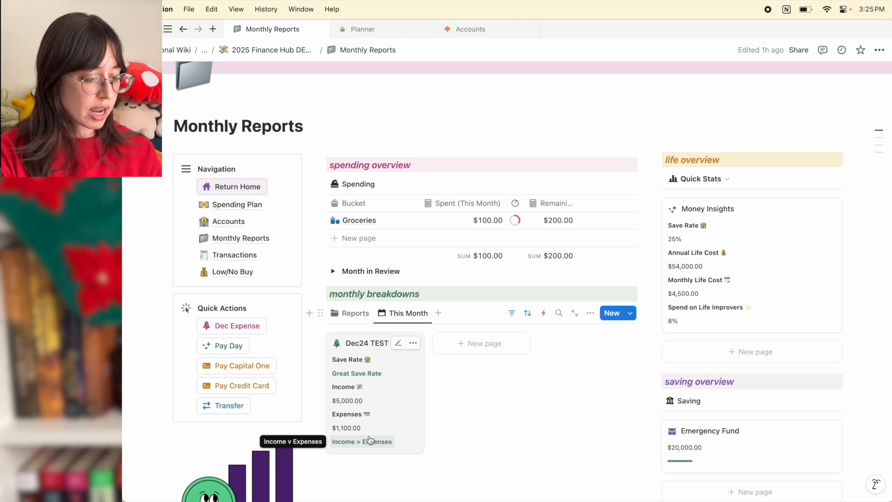
click(370, 440)
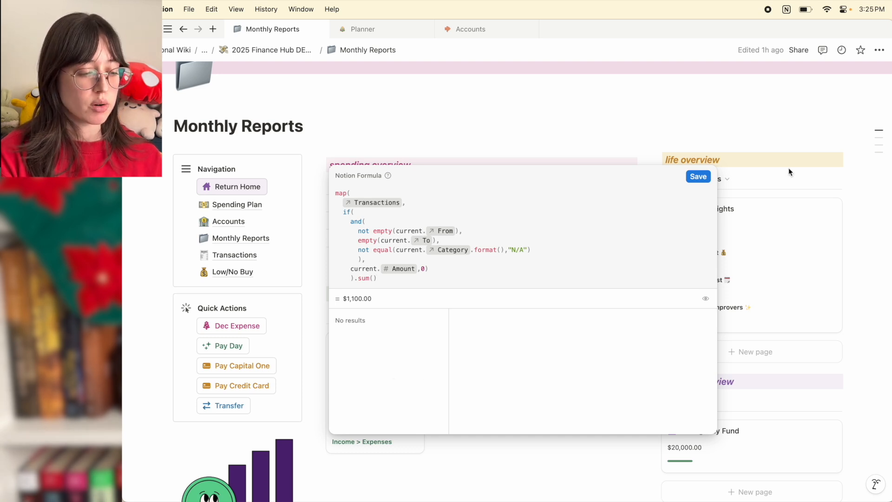
click(698, 176)
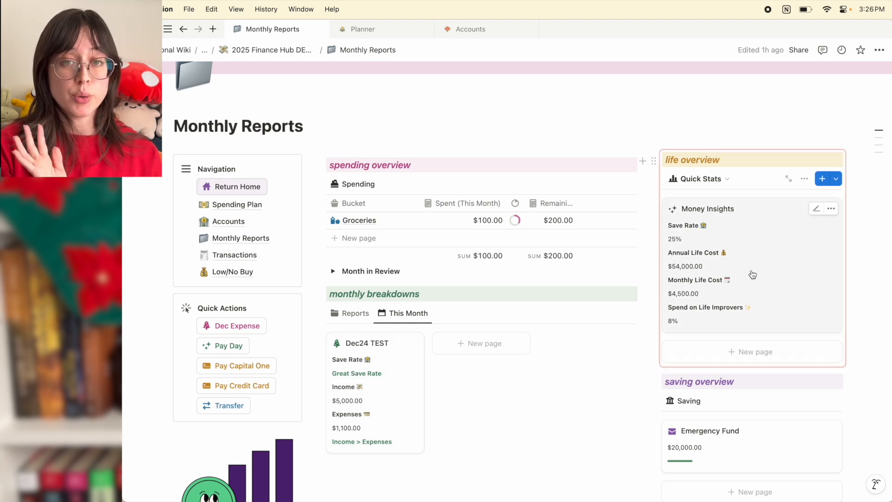
scroll(752, 275, down, 5)
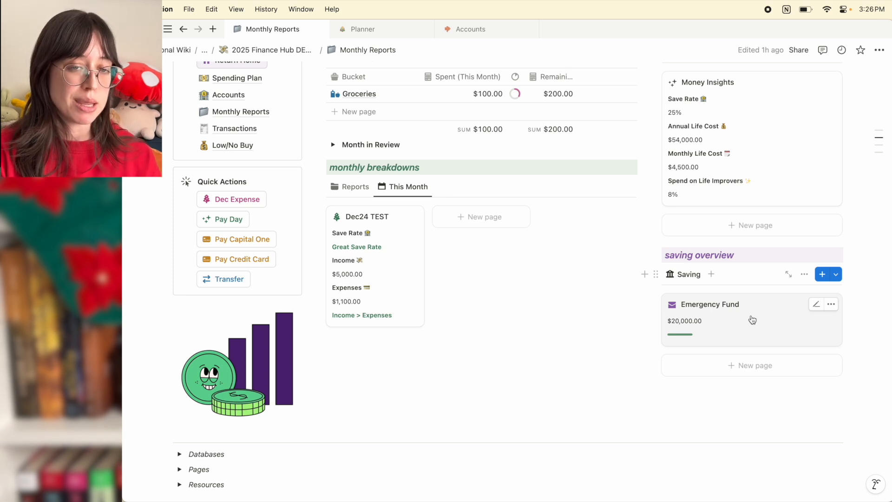
scroll(247, 261, up, 3)
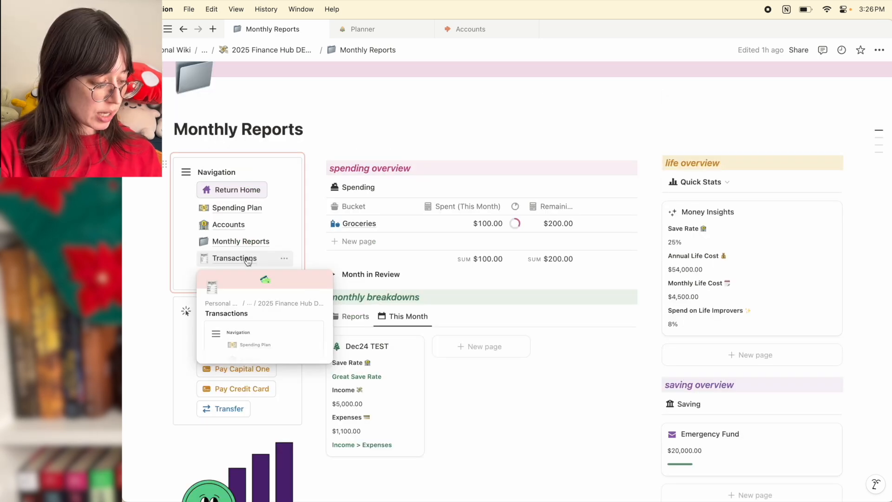
Open the Transactions page and review the missing-info cleanup section and the December 2024 transaction audit calendar
click(248, 259)
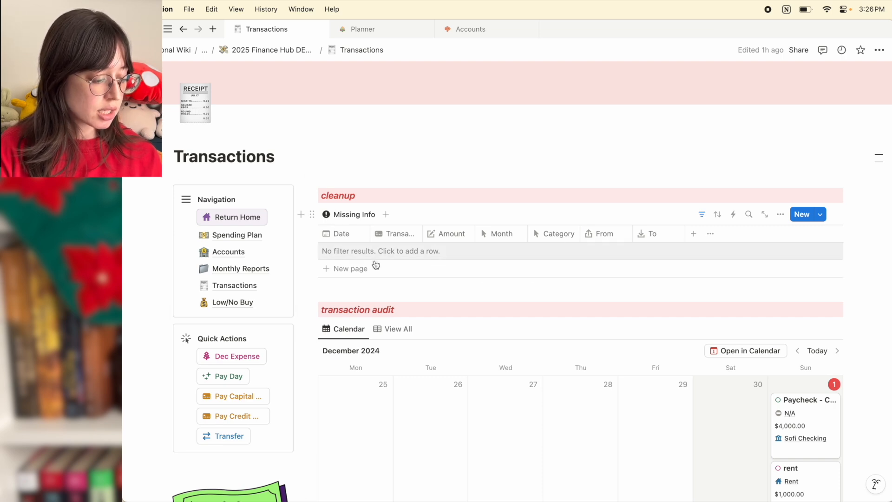
scroll(378, 276, down, 5)
scroll(378, 275, down, 3)
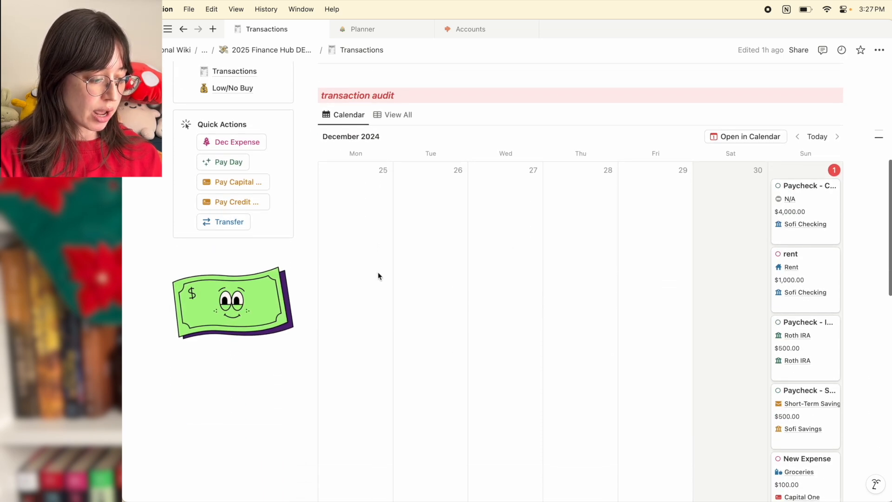
scroll(377, 276, down, 10)
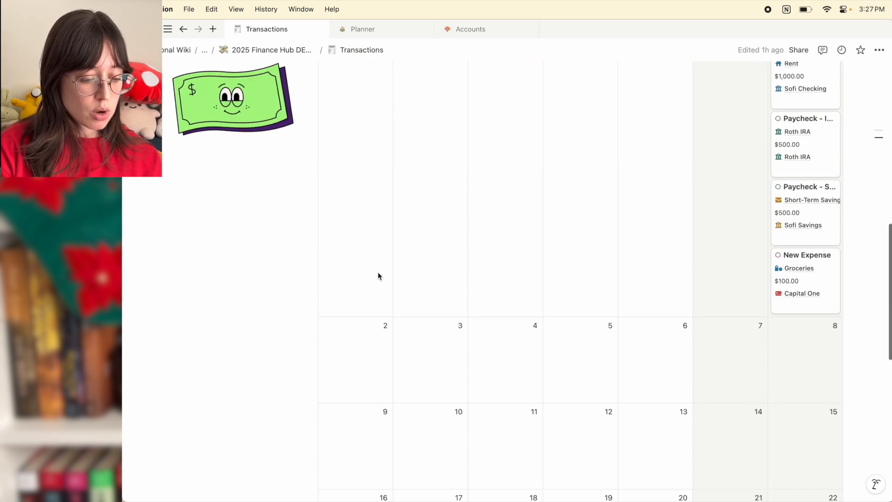
scroll(378, 276, up, 6)
scroll(378, 274, up, 5)
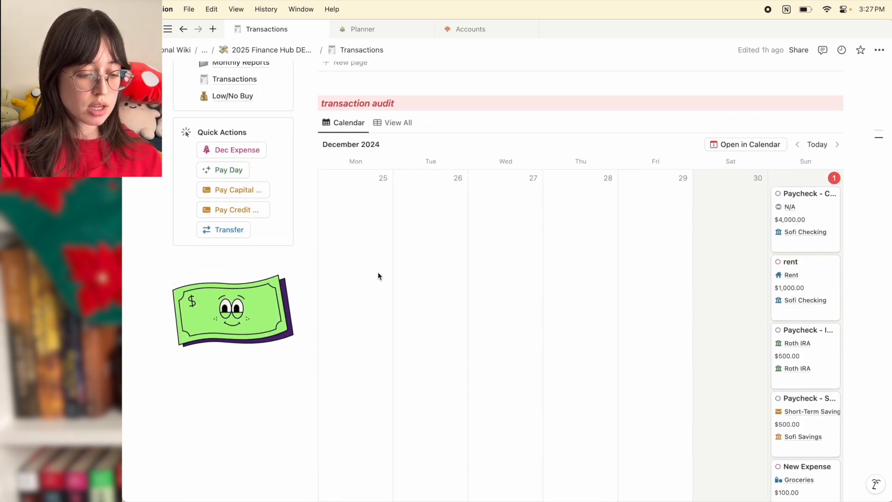
scroll(378, 276, down, 5)
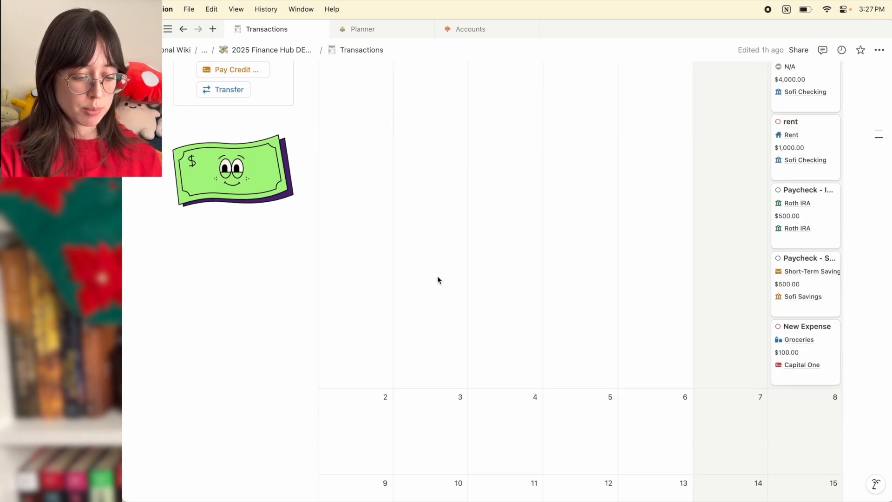
scroll(436, 275, up, 5)
Open and close a paycheck transaction from the calendar, and review the transaction audit as a table of all entries
click(815, 227)
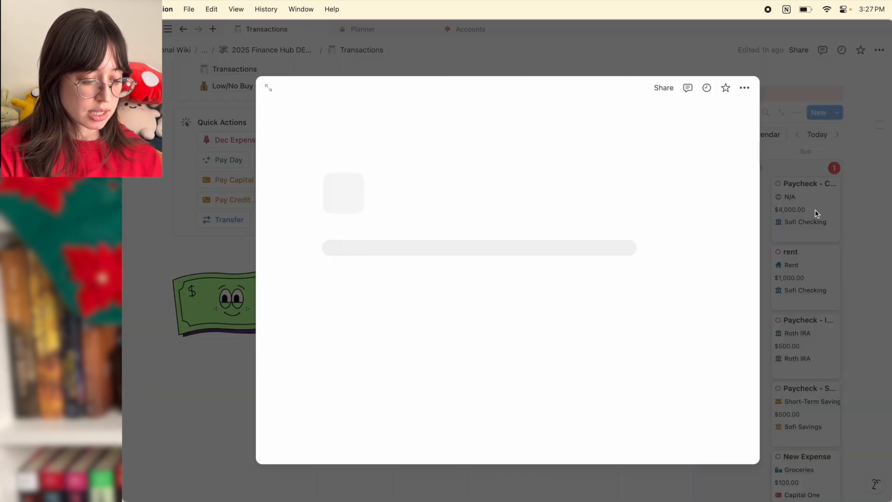
click(819, 298)
click(390, 116)
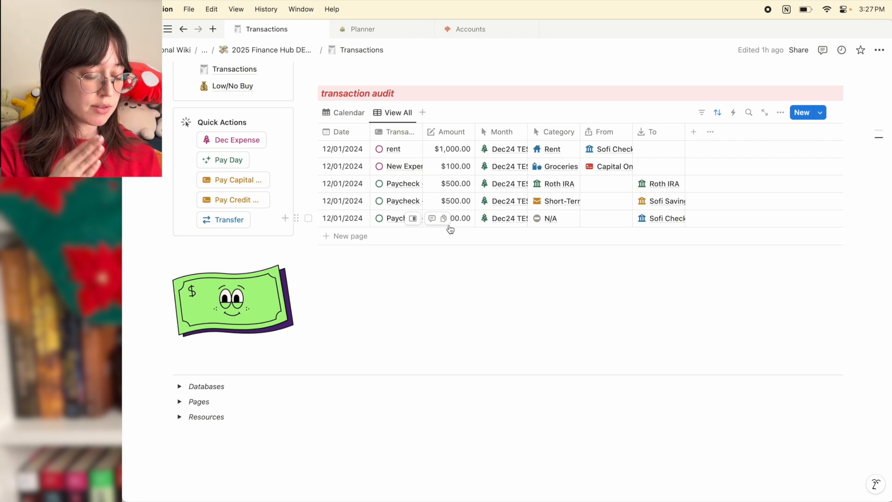
scroll(450, 229, up, 5)
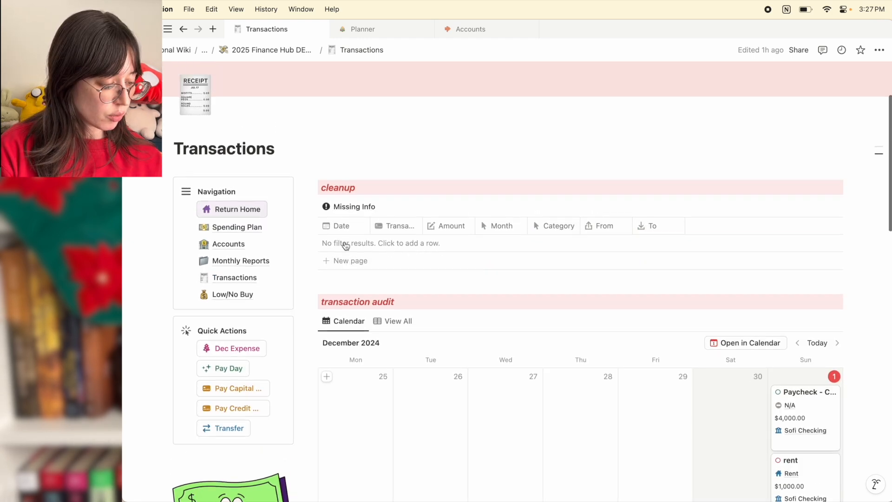
Open the Low/No Buy page
click(233, 270)
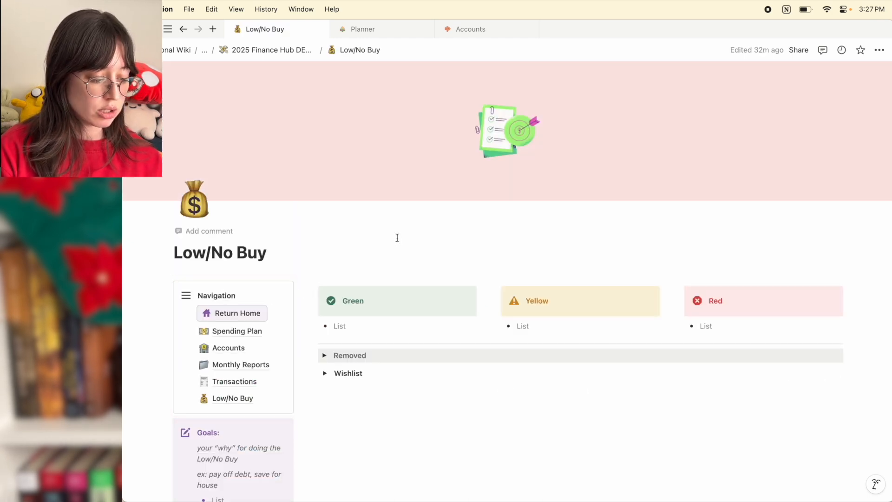